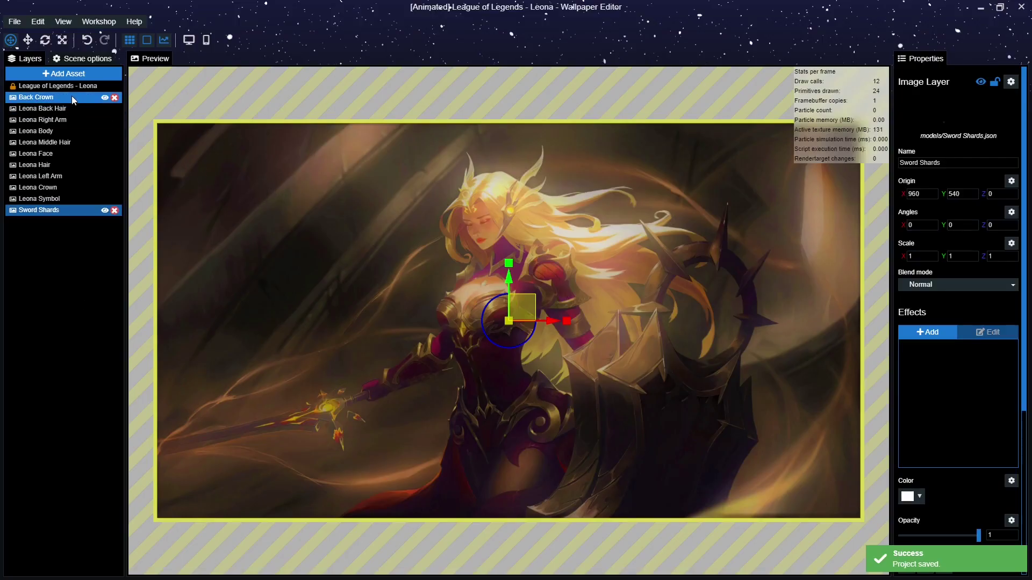
- Set the Back Crown layer's scale to 1.04 and paste its transforms onto the Leona Back Hair and Leona Right Arm layers
click(70, 96)
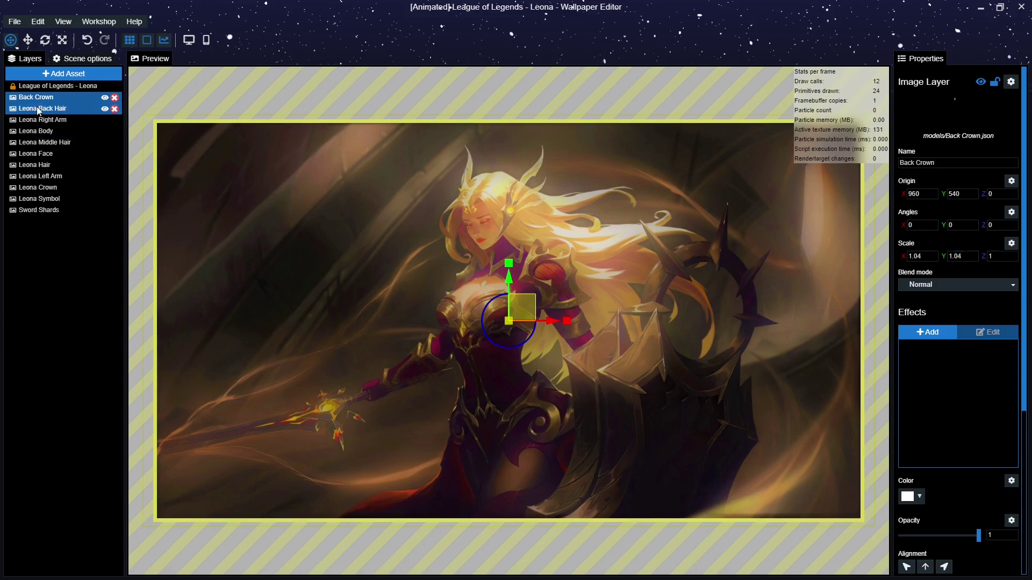
right_click(52, 98)
click(120, 169)
right_click(64, 110)
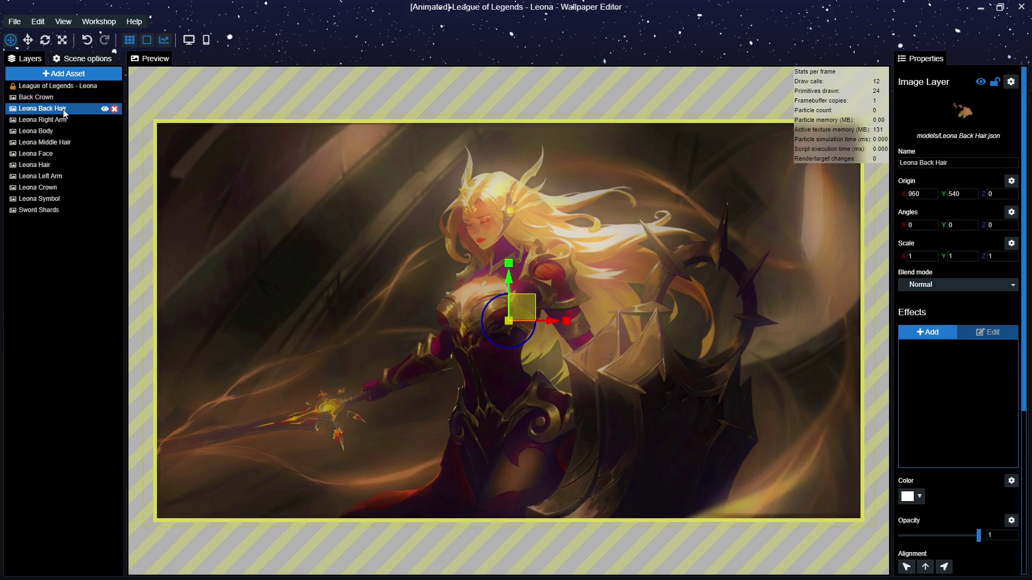
click(100, 186)
right_click(59, 122)
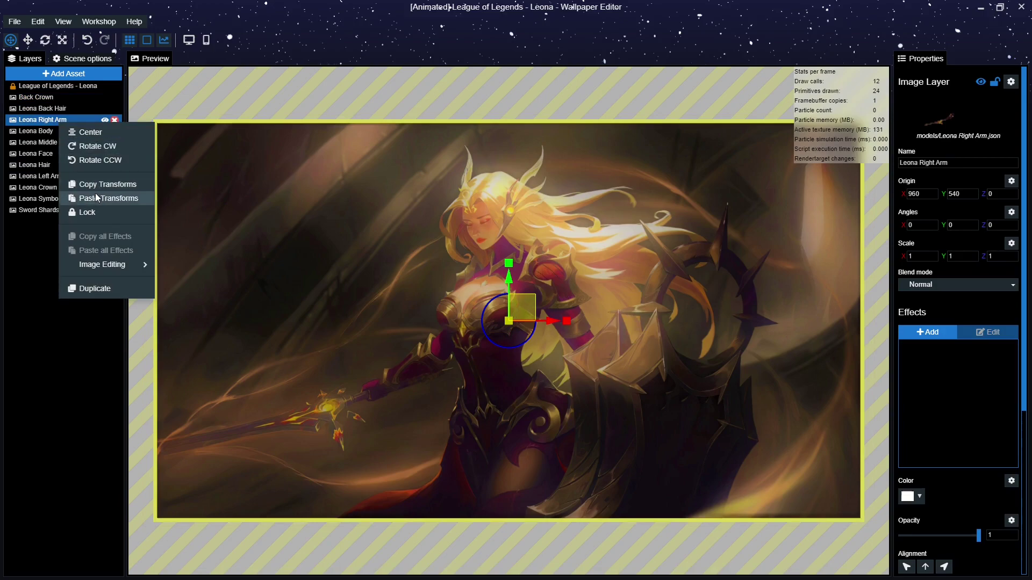
click(105, 186)
- Paste the copied transforms onto the Leona Body, Leona Middle Hair, Leona Face and Leona Hair layers
right_click(53, 131)
click(107, 198)
right_click(69, 142)
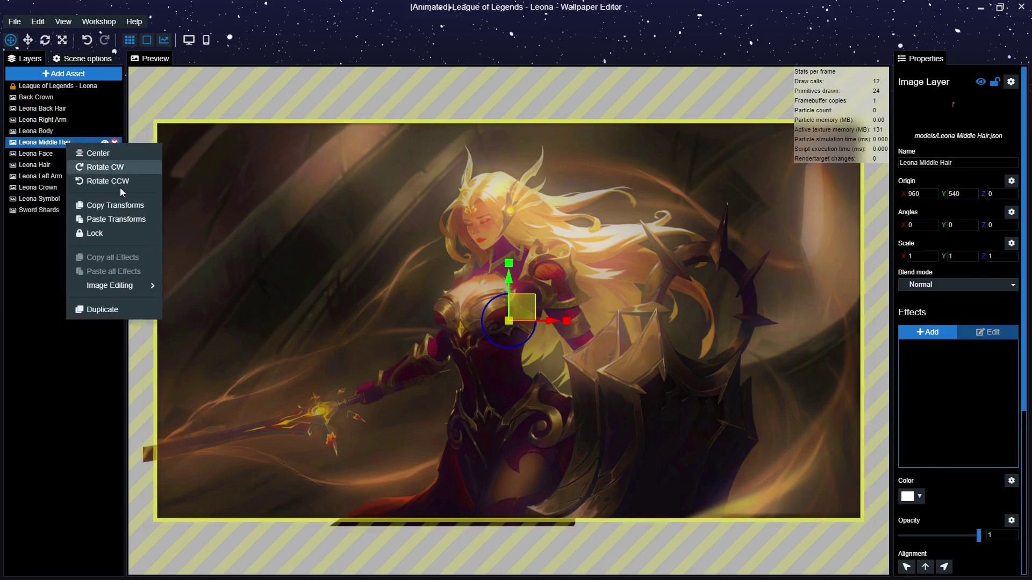
click(110, 218)
right_click(63, 154)
click(115, 228)
right_click(63, 166)
click(116, 239)
- Paste the copied transforms onto the Leona Left Arm, Leona Crown, Leona Symbol and Sword Shards layers
click(75, 178)
right_click(75, 179)
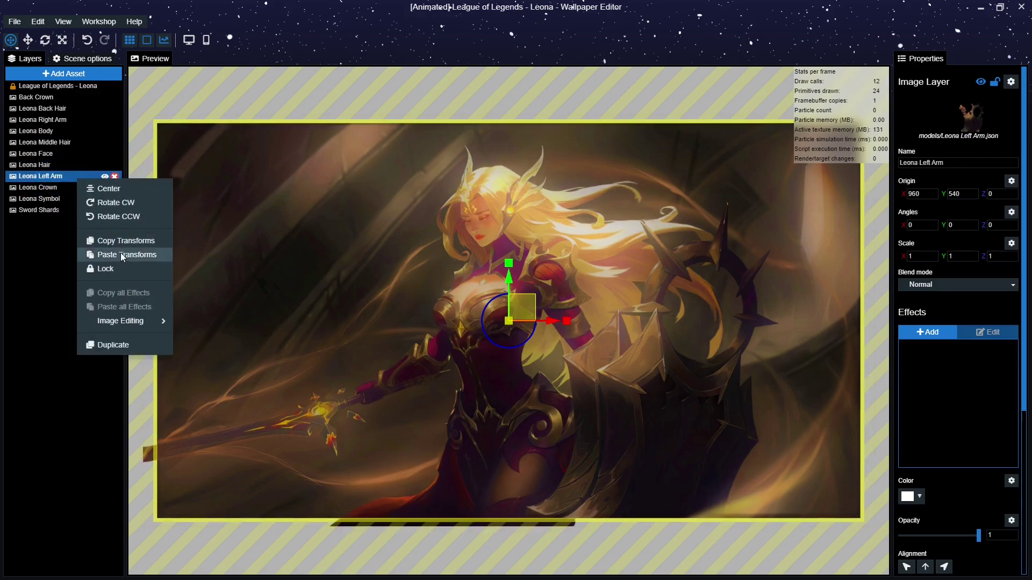
click(120, 255)
click(75, 193)
right_click(74, 192)
click(125, 269)
click(57, 197)
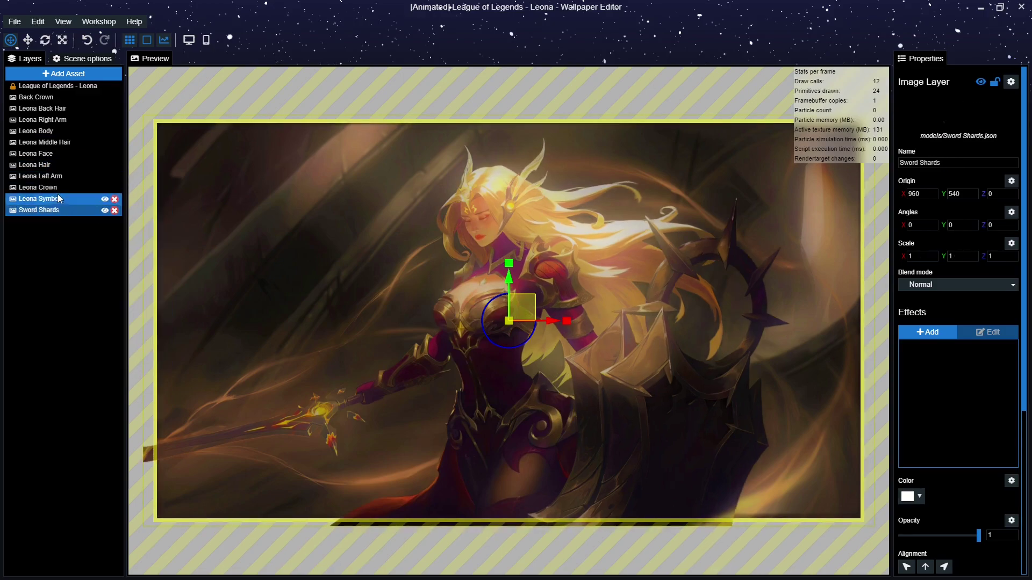
right_click(58, 200)
click(108, 276)
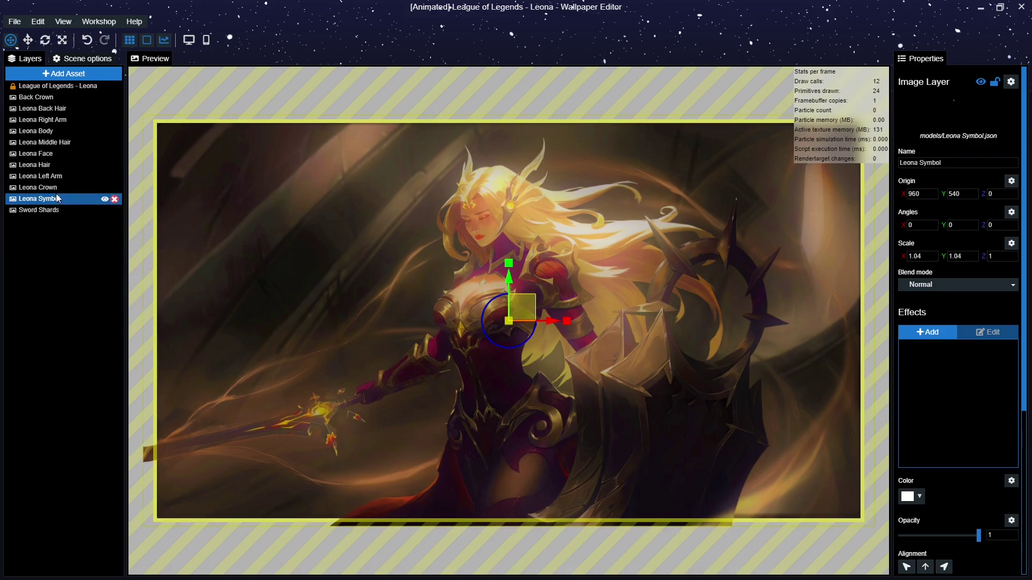
click(55, 212)
right_click(55, 211)
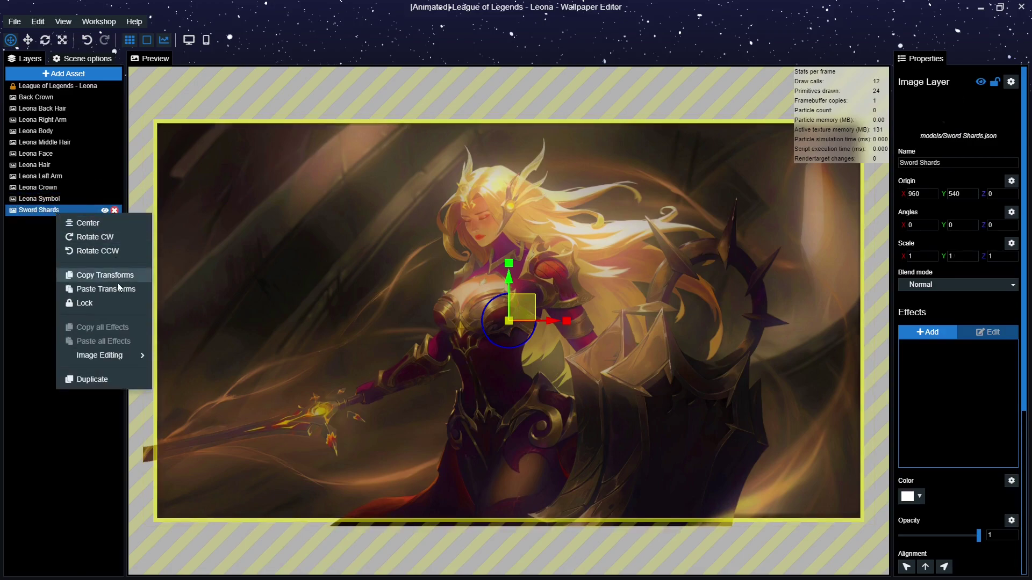
click(105, 289)
click(69, 98)
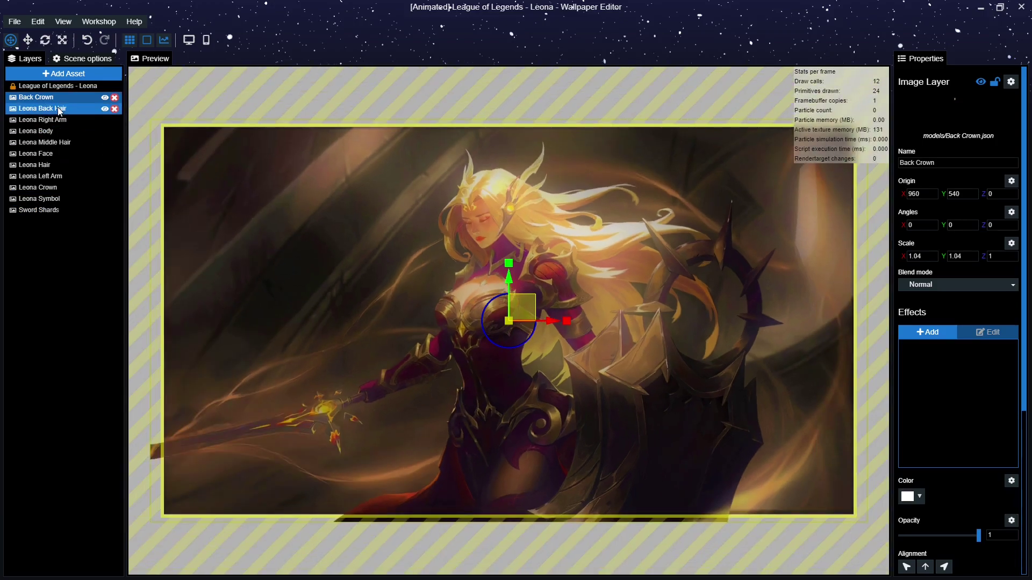
click(36, 131)
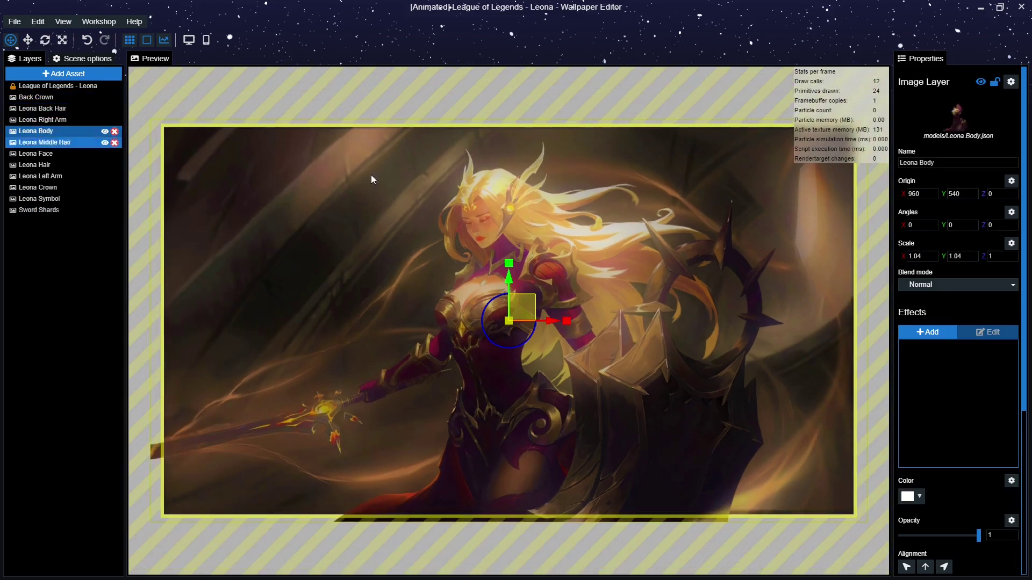
click(928, 332)
click(710, 356)
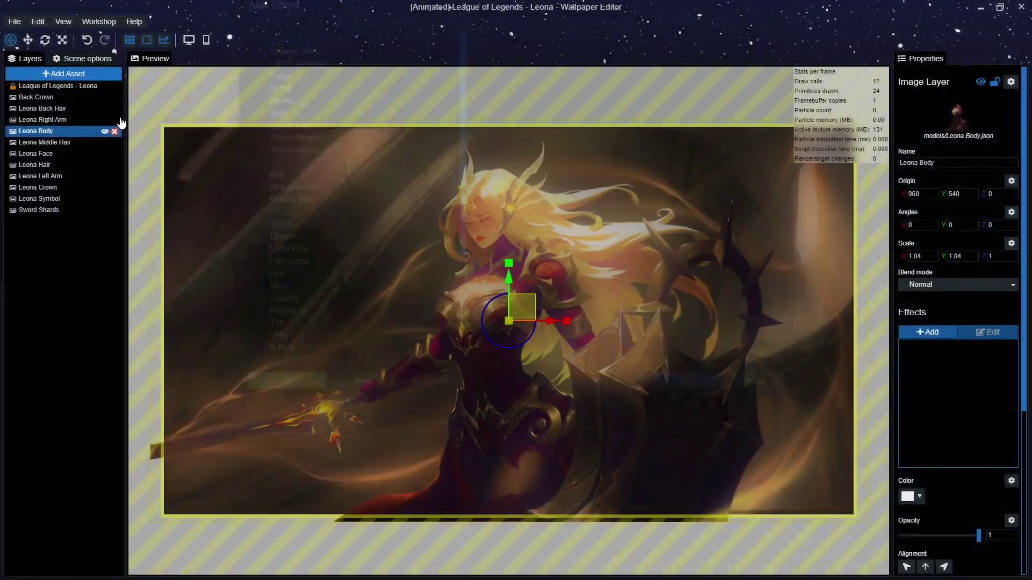
- Lock every unlocked layer from Back Crown down to Sword Shards, keeping Leona Body selected
ctrl+click(15, 121)
drag(14, 121, 14, 203)
click(22, 210)
click(62, 132)
click(13, 210)
ctrl+click(51, 143)
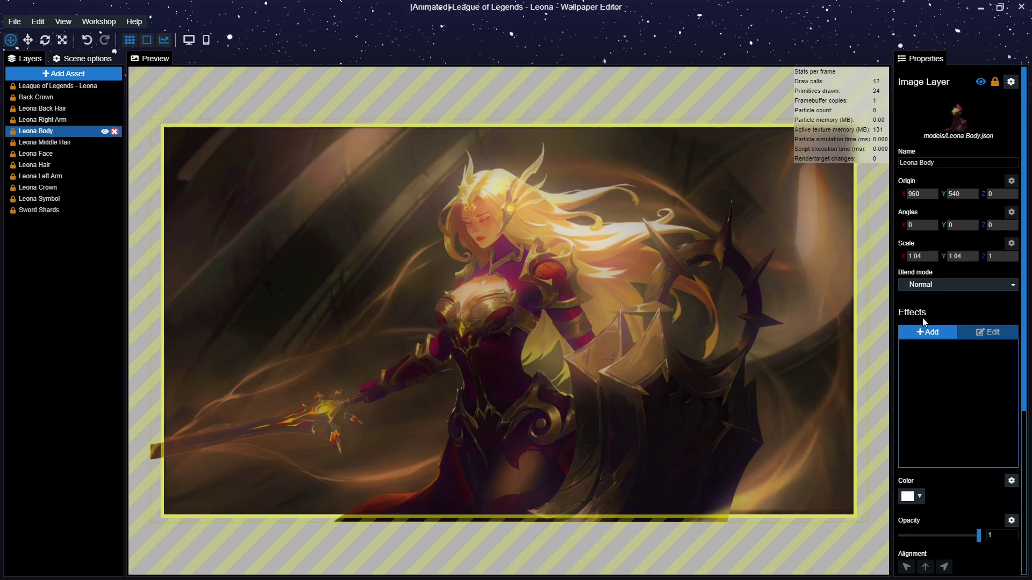
- Add a Shake effect to the Leona Body layer and name it Leona Body Shake
click(925, 330)
click(357, 112)
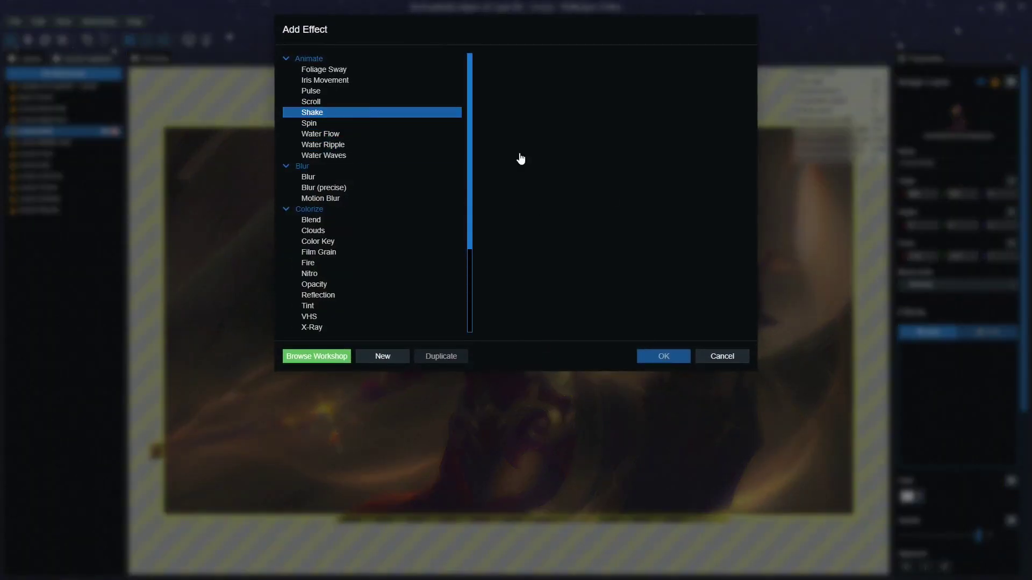
key(Escape)
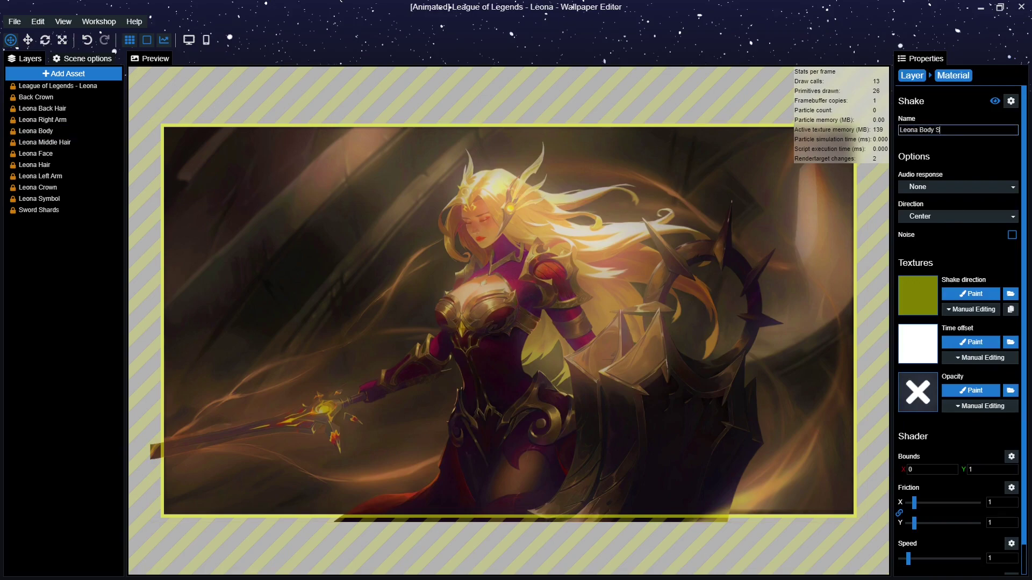
- Delete the existing slider user property offered for binding to the Shake effect's Speed
scroll(1001, 514, down, 1)
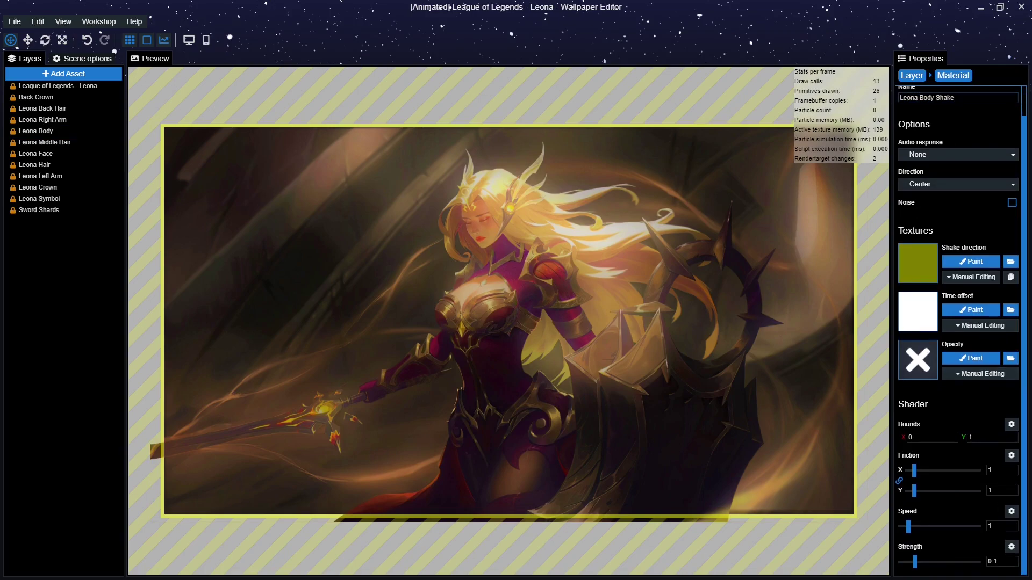
click(1011, 512)
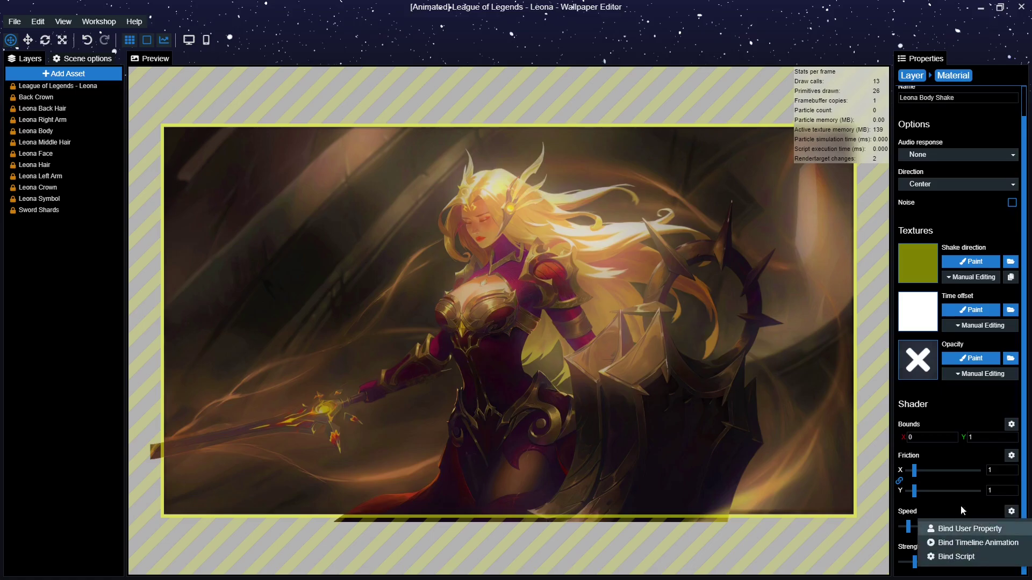
click(967, 529)
click(656, 92)
click(637, 109)
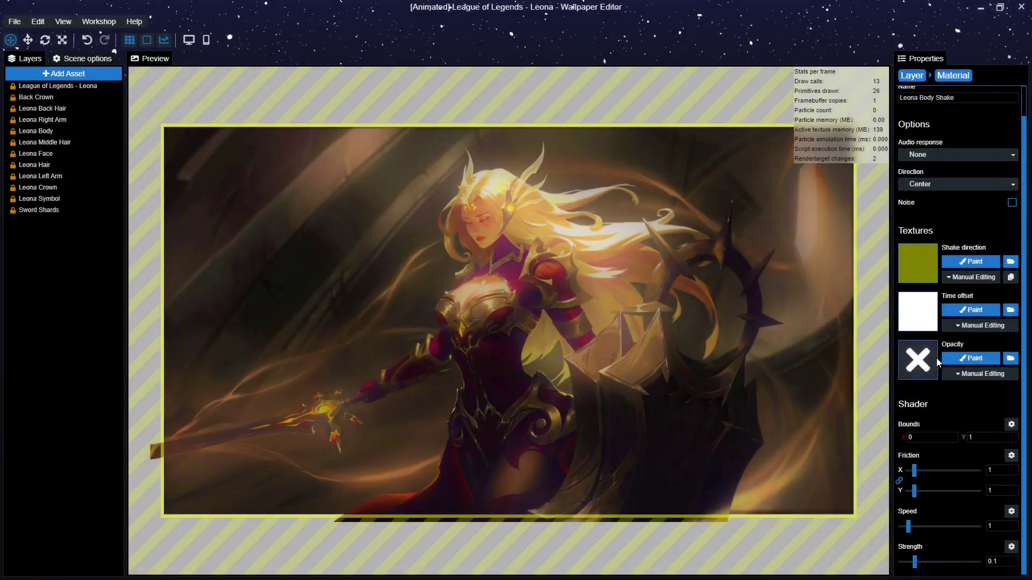
- Bind the Shake effect's Speed to a new slider user property titled Leona Movement Speed with default 1.25 and minimum 0.5
click(1011, 513)
click(979, 530)
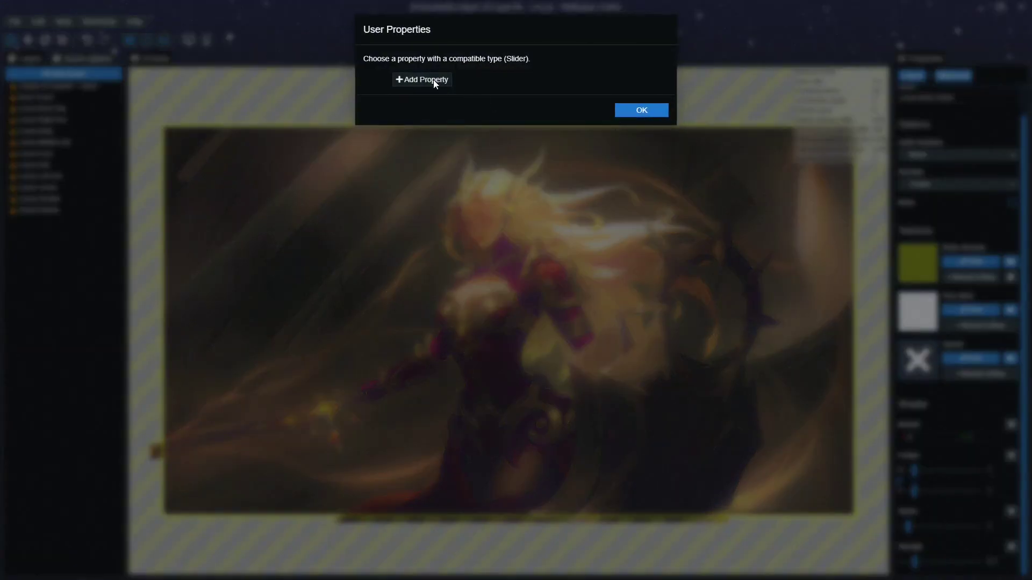
click(432, 81)
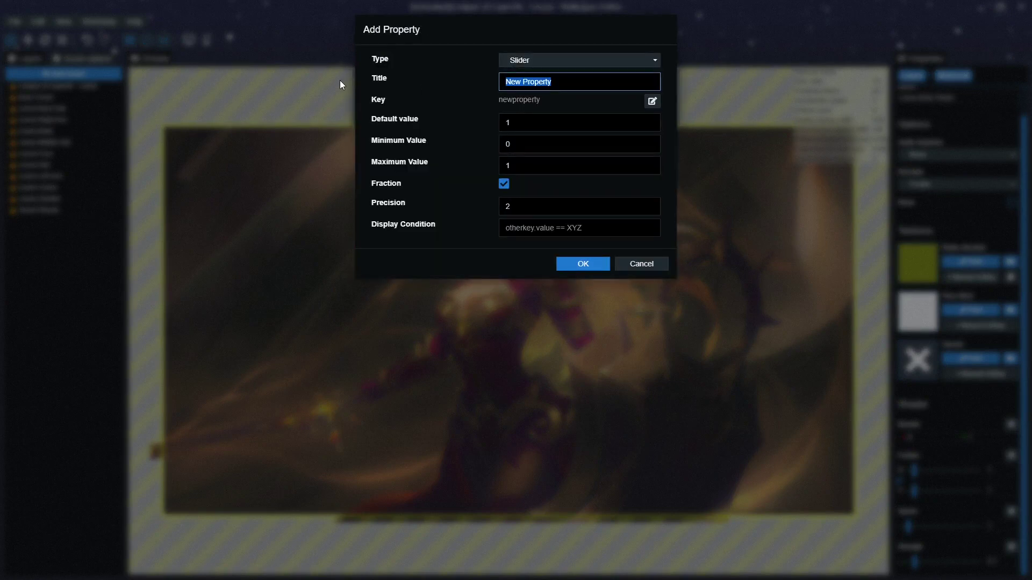
text(Leona M)
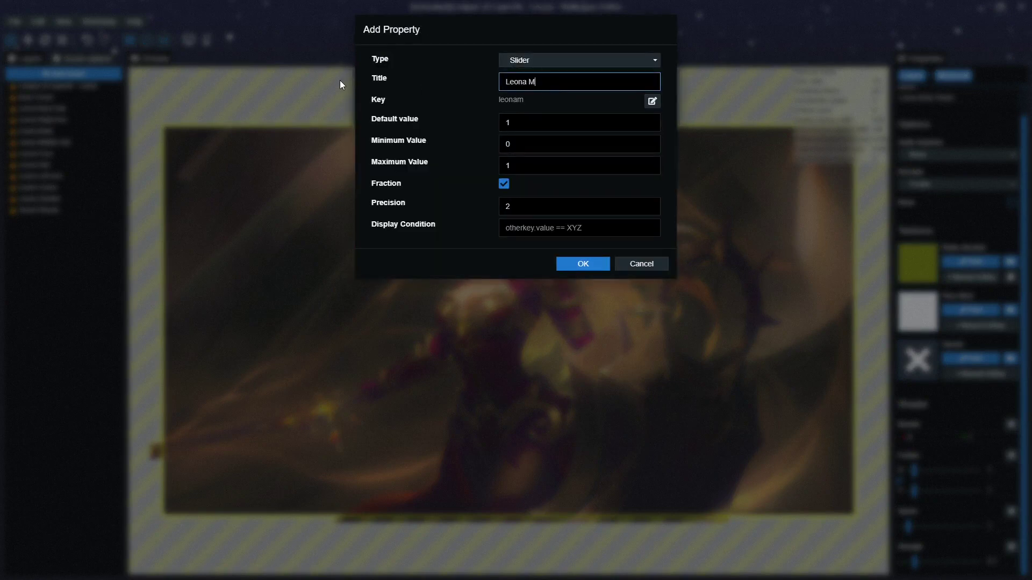
text(ovement Speed)
key(Tab)
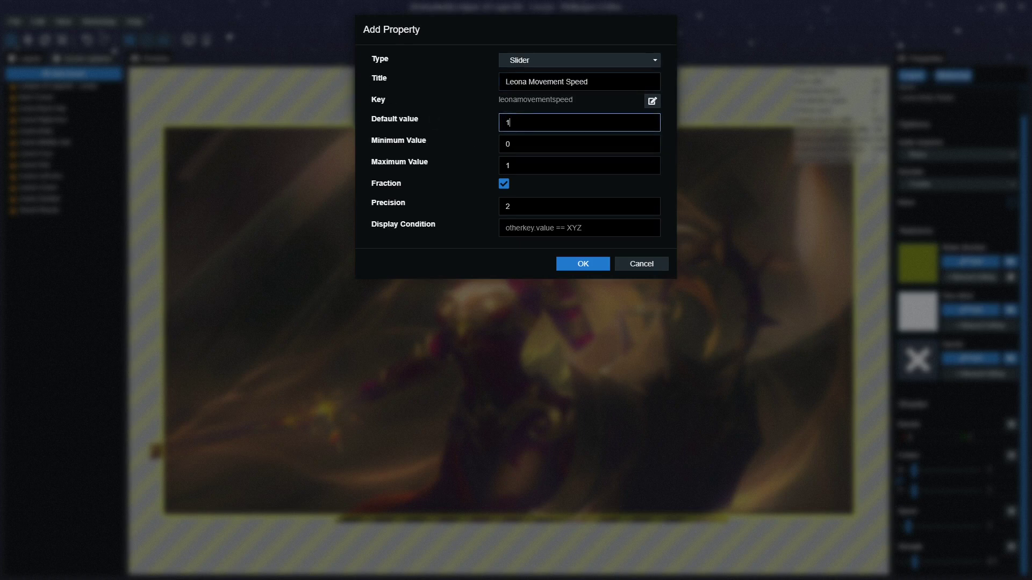
text(0.5)
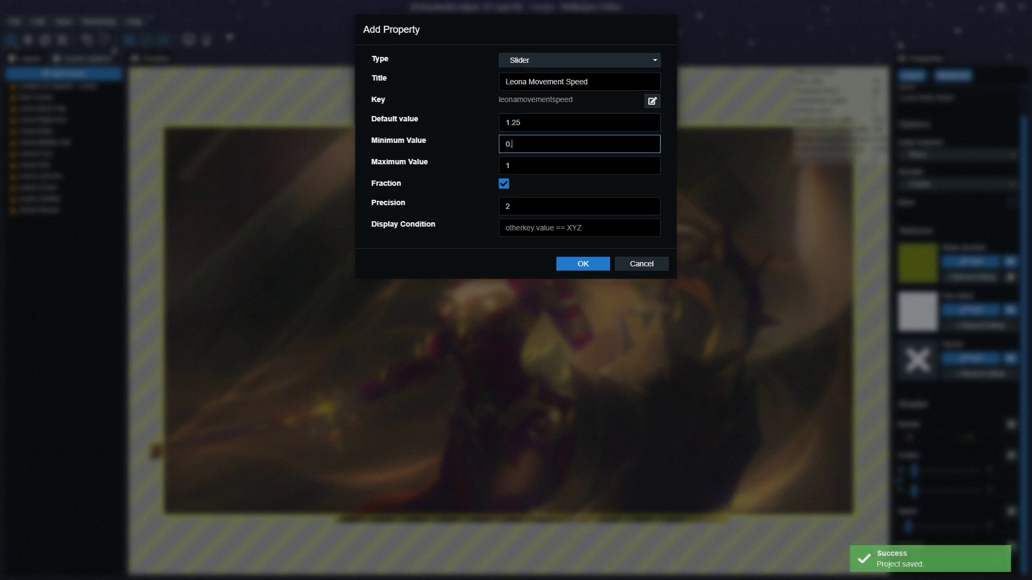
click(571, 264)
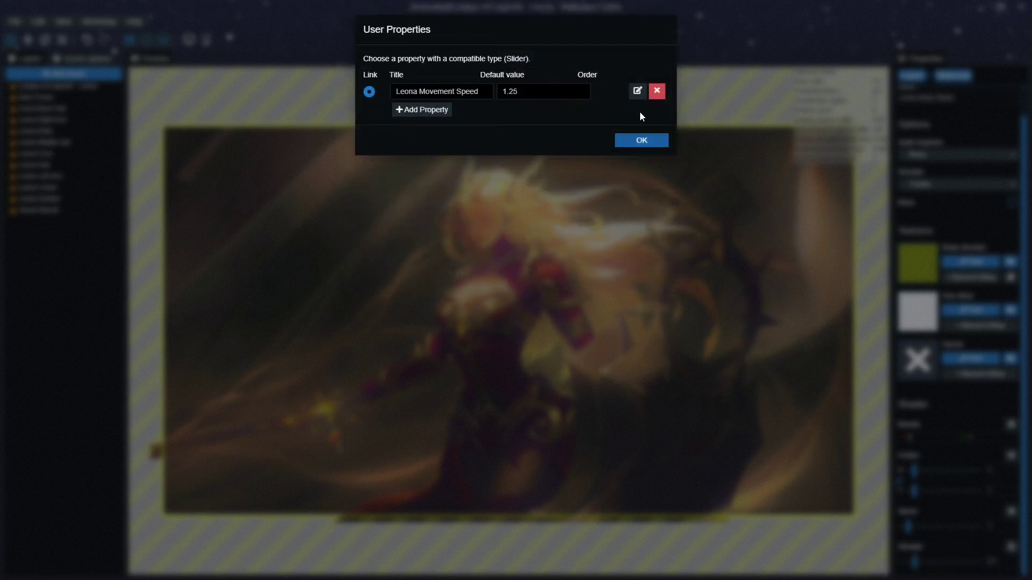
click(642, 141)
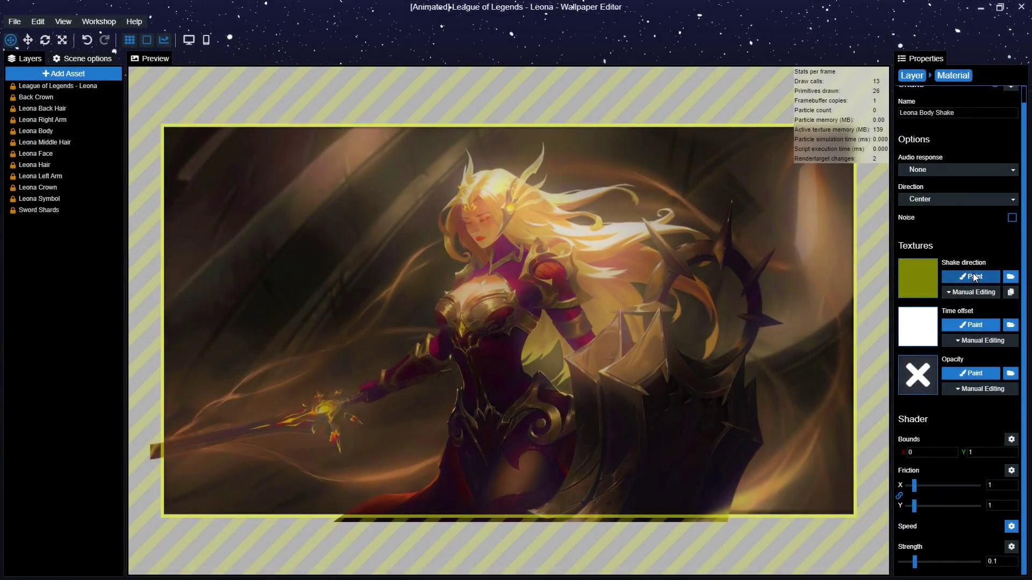
- Paint an upward shake direction over the whole image with a size 2000 brush, apply the mask and save the project
click(944, 198)
click(944, 213)
click(971, 277)
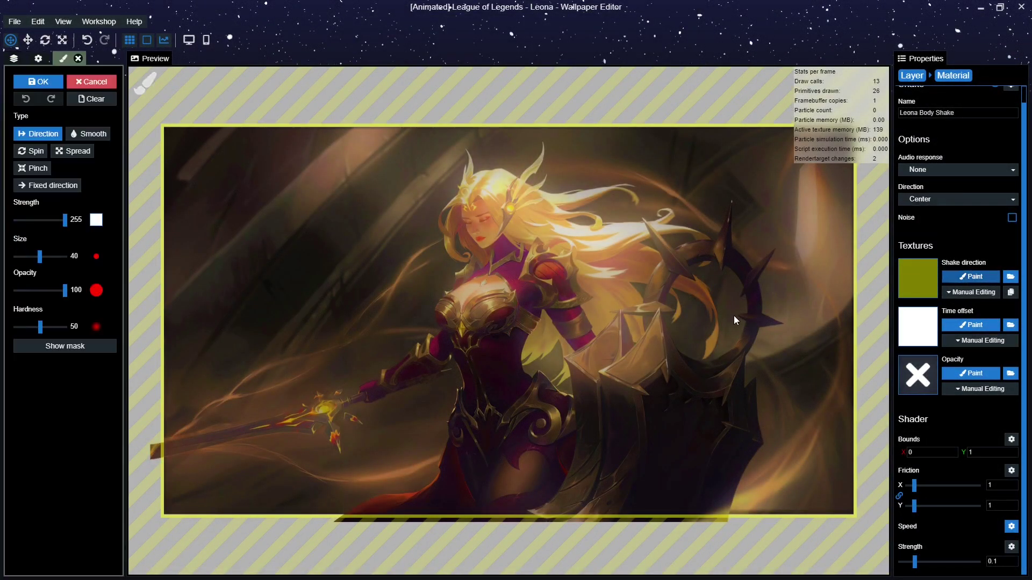
click(63, 347)
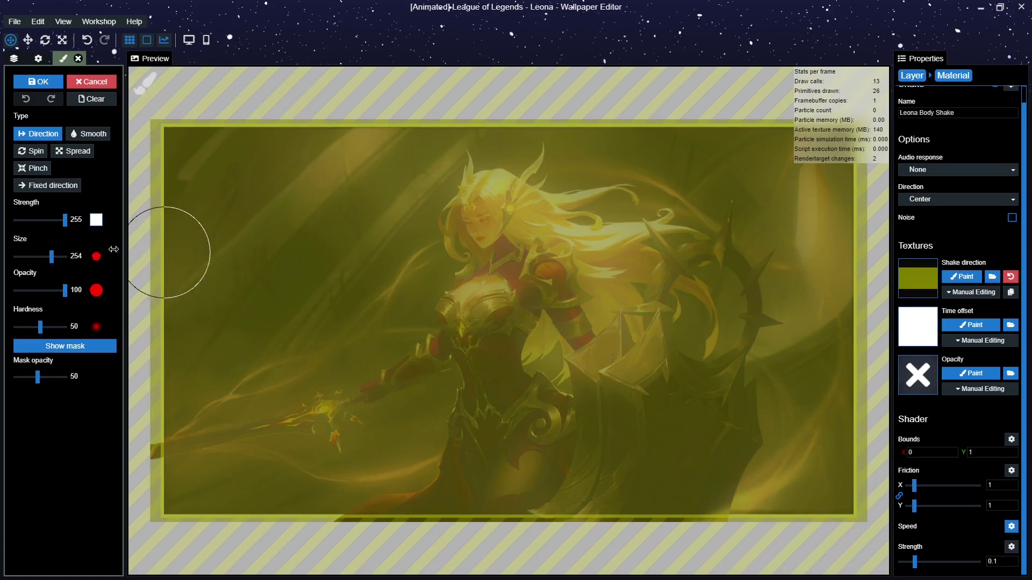
click(56, 258)
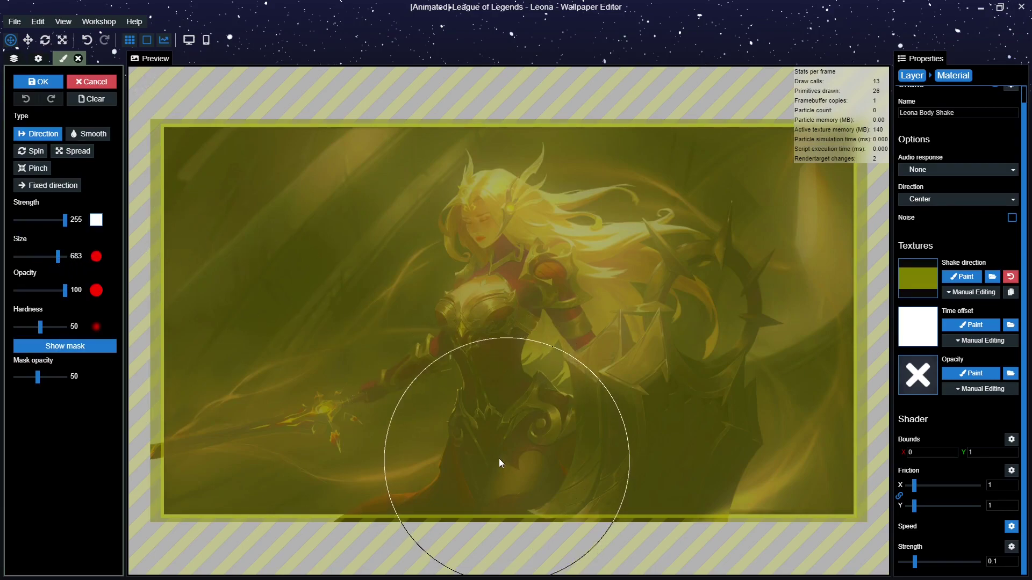
drag(63, 266, 67, 267)
scroll(487, 417, down, 5)
drag(509, 440, 516, 287)
key(ctrl+s)
scroll(515, 298, up, 2)
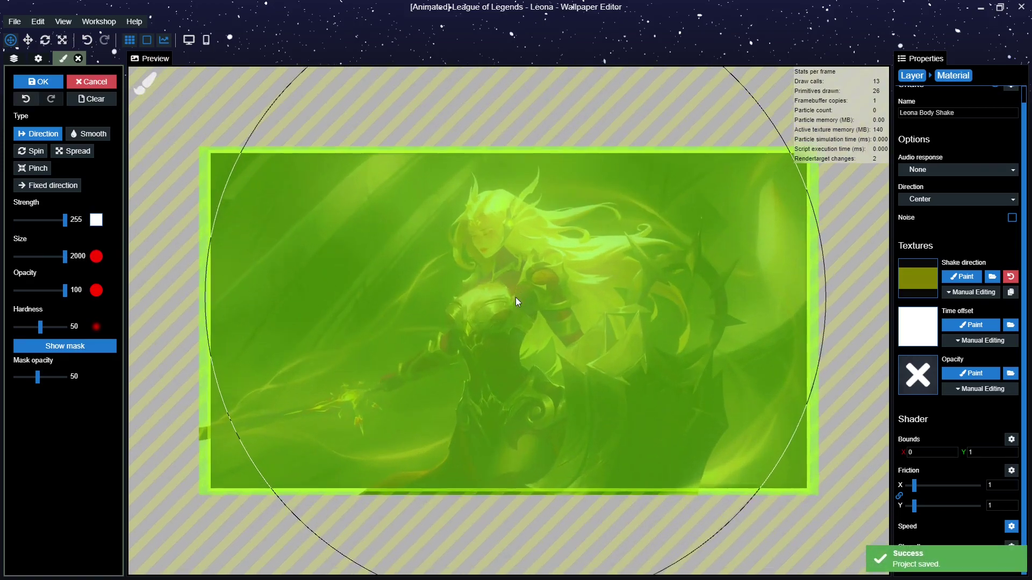
click(50, 79)
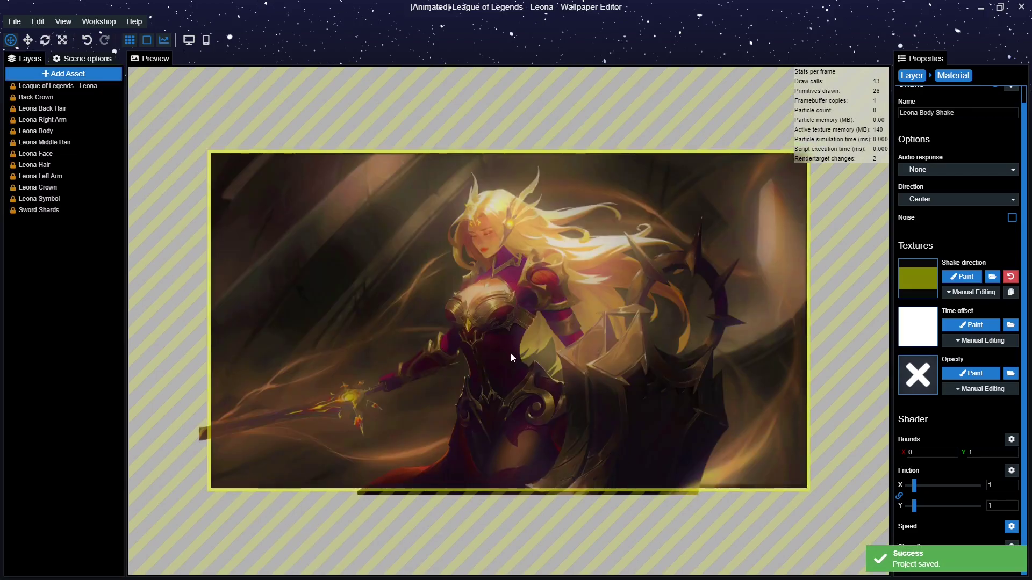
scroll(511, 347, up, 3)
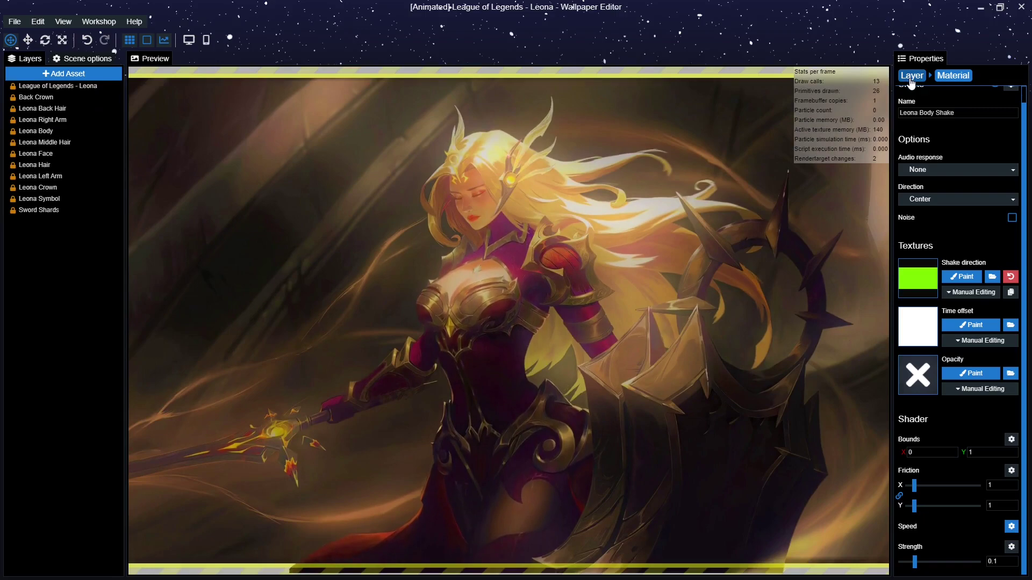
- Reopen the Leona Body Shake effect, edit its Strength value and save the project
click(911, 81)
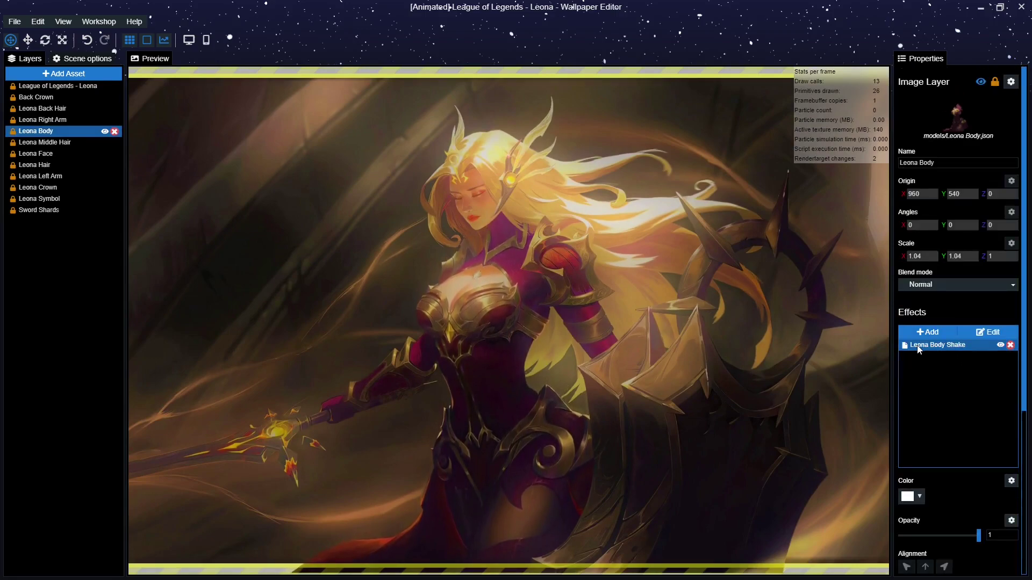
right_click(943, 345)
click(915, 348)
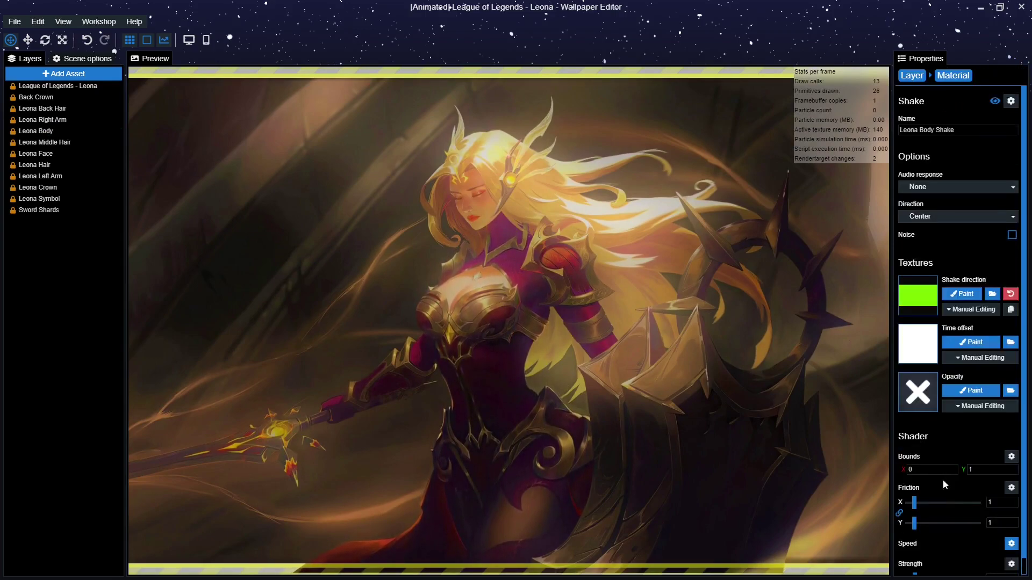
scroll(943, 479, down, 2)
click(1000, 562)
key(ctrl+s)
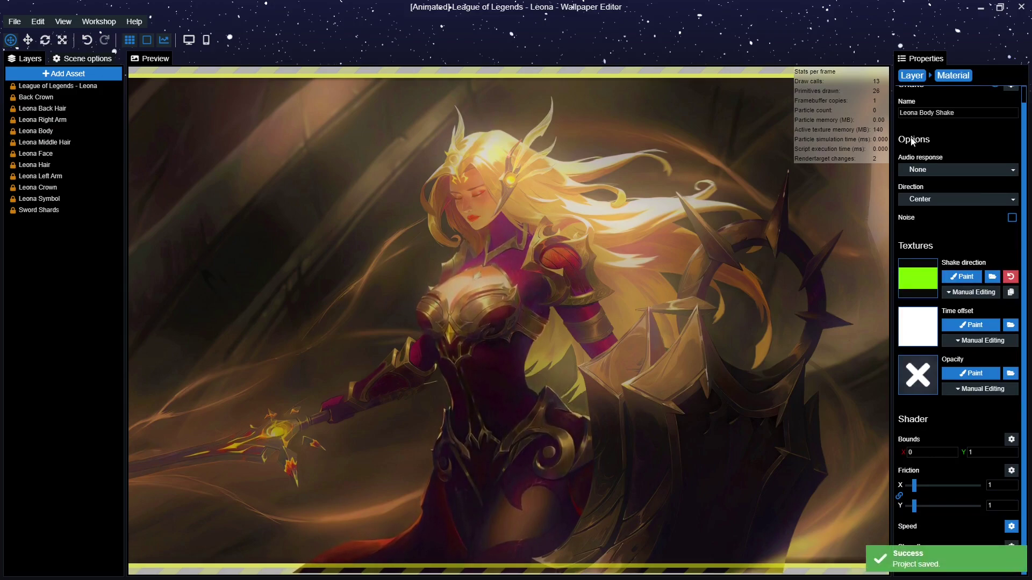
- Return to the Leona Body layer's properties and copy the Leona Body Shake effect
click(918, 75)
right_click(948, 346)
click(938, 358)
right_click(923, 347)
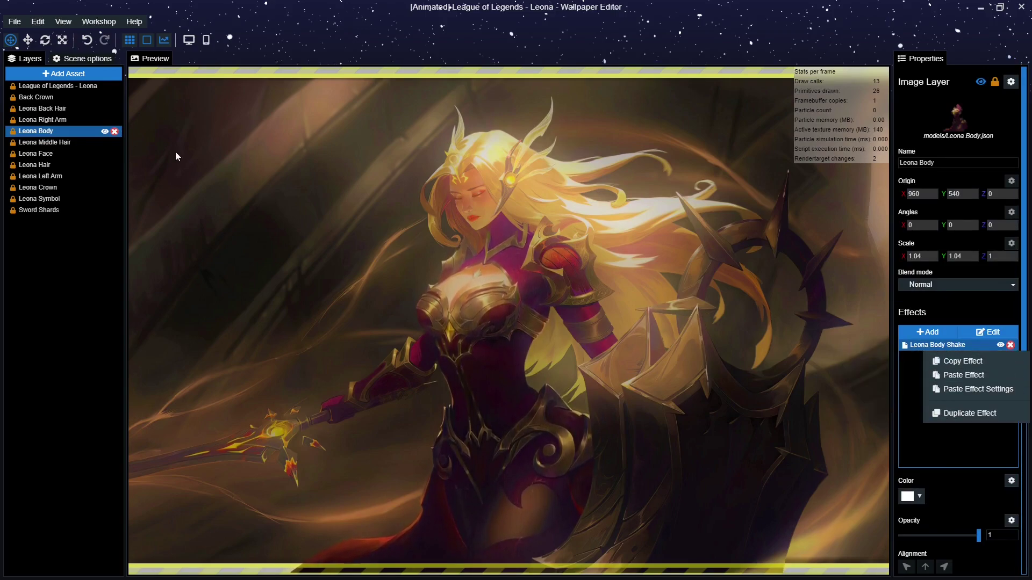
- Copy all effects from the Leona Body layer
click(59, 109)
click(58, 99)
click(61, 145)
right_click(63, 133)
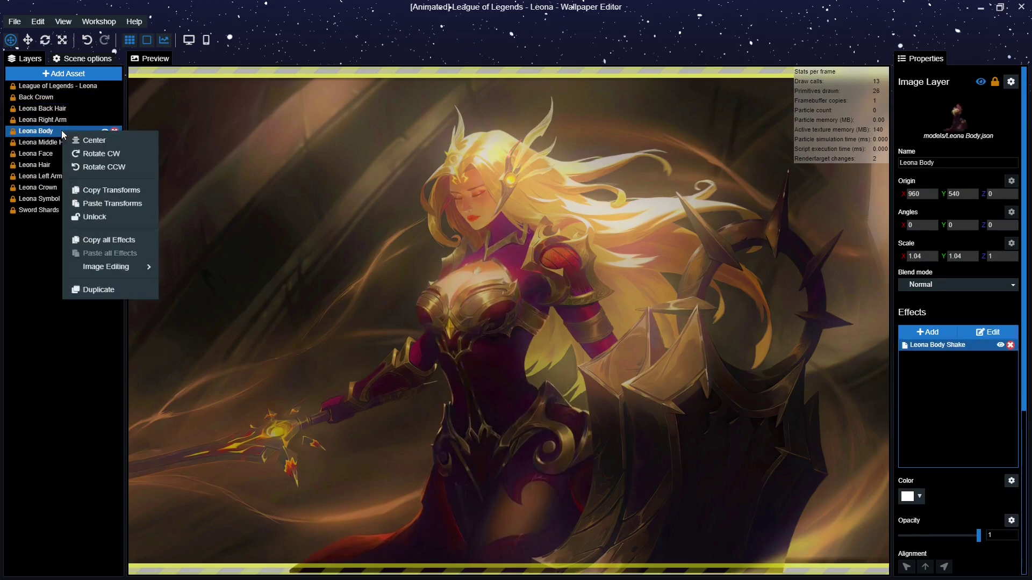
click(108, 247)
- Paste the copied effects onto the Leona Right Arm, Leona Back Hair and Back Crown layers
click(56, 121)
right_click(59, 123)
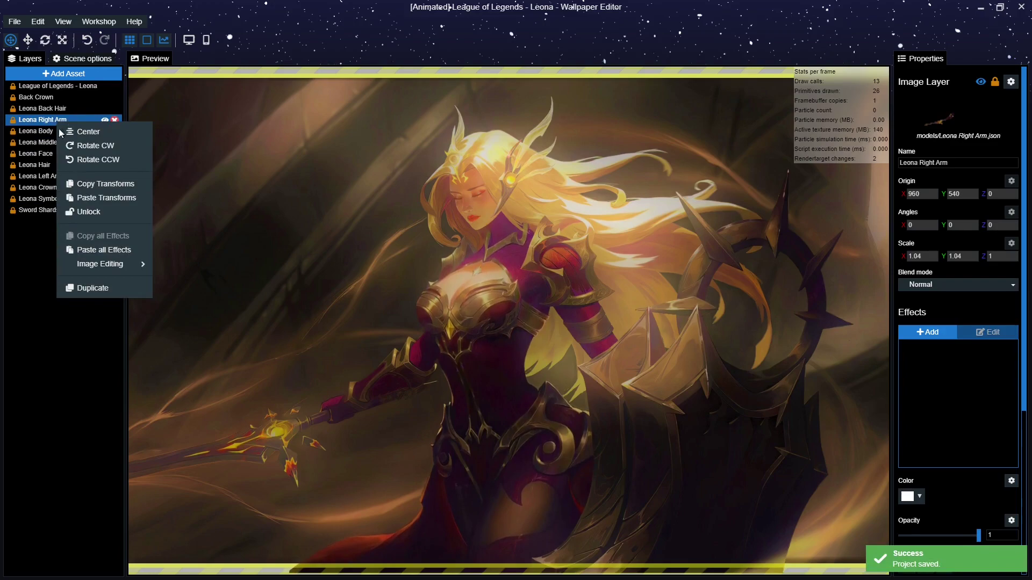
click(102, 247)
click(59, 109)
right_click(59, 109)
click(109, 237)
click(47, 98)
right_click(47, 99)
click(93, 228)
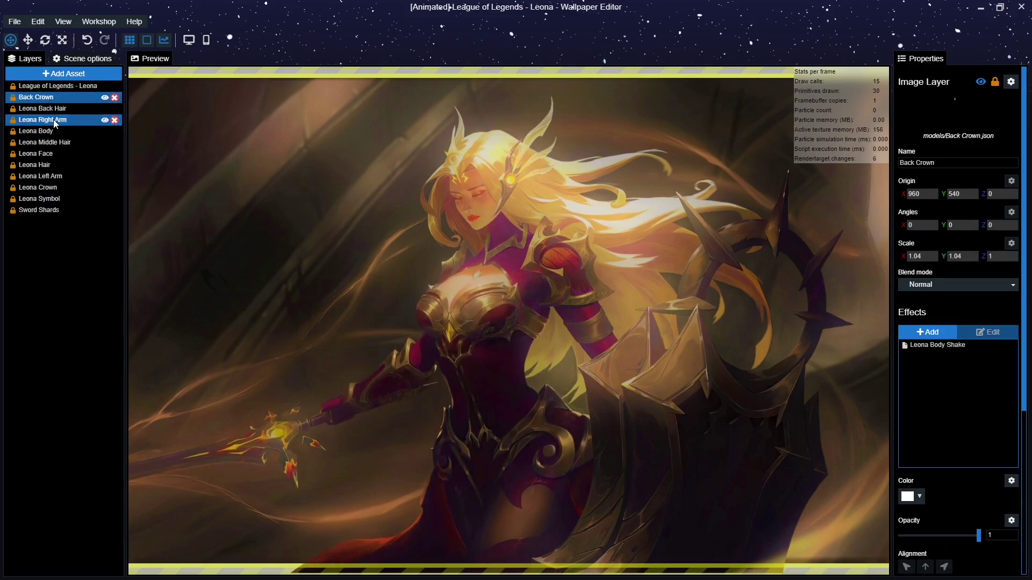
- Paste the copied effects onto the Leona Middle Hair, Leona Face and Leona Hair layers
click(54, 131)
click(55, 142)
right_click(56, 144)
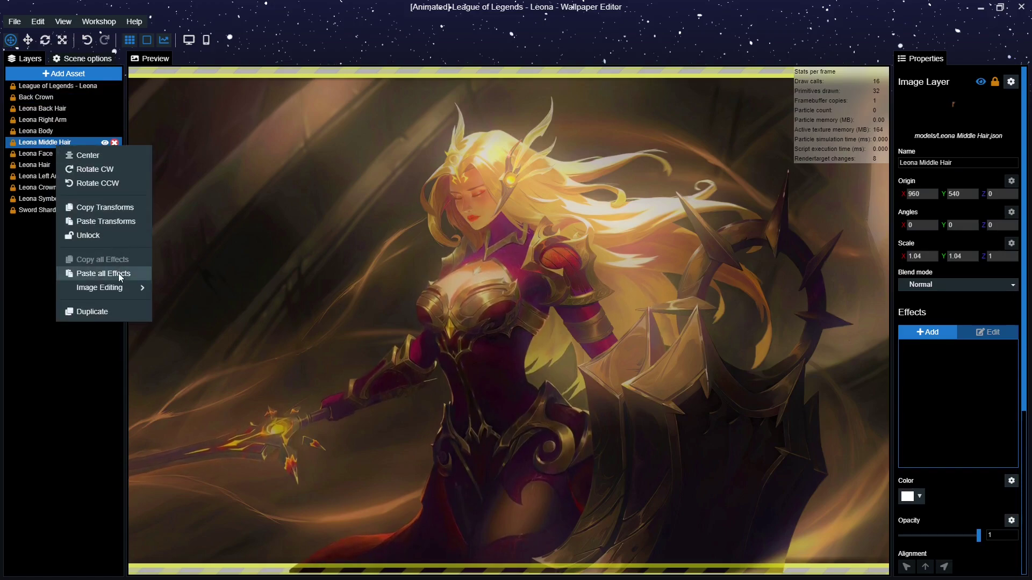
click(118, 273)
click(39, 152)
right_click(41, 154)
click(110, 278)
click(56, 166)
right_click(57, 169)
click(107, 298)
- Paste the copied effects onto the Leona Left Arm, Leona Crown, Leona Symbol and Sword Shards layers
click(56, 176)
right_click(62, 179)
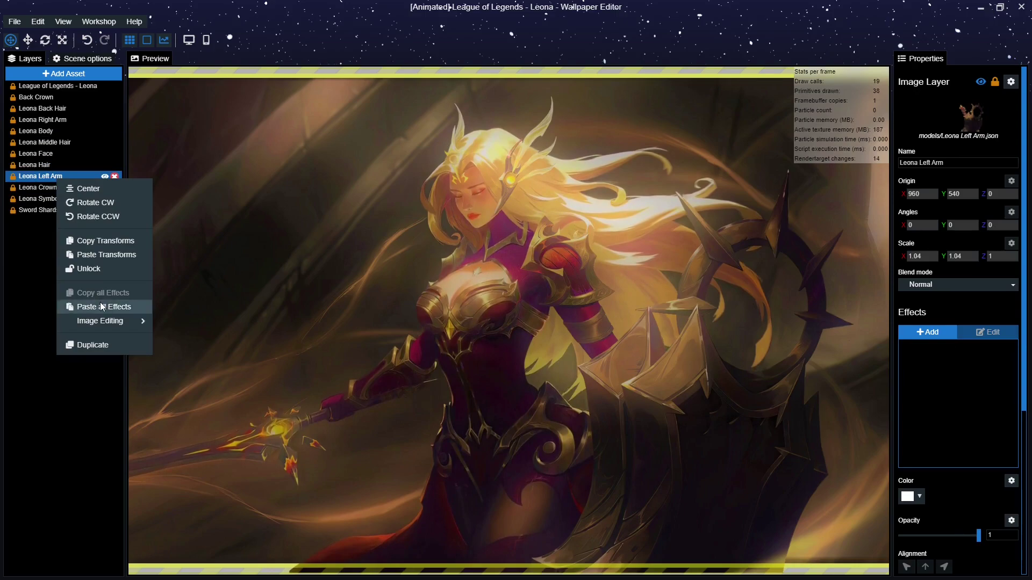
click(114, 307)
click(43, 189)
right_click(43, 192)
click(116, 317)
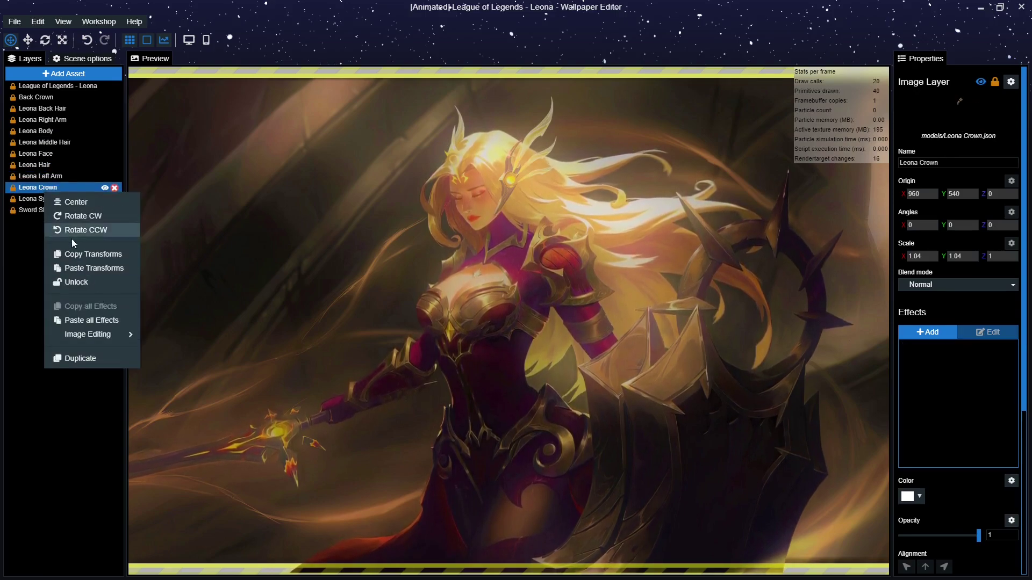
click(47, 199)
right_click(45, 200)
click(130, 330)
click(59, 210)
right_click(59, 211)
click(123, 339)
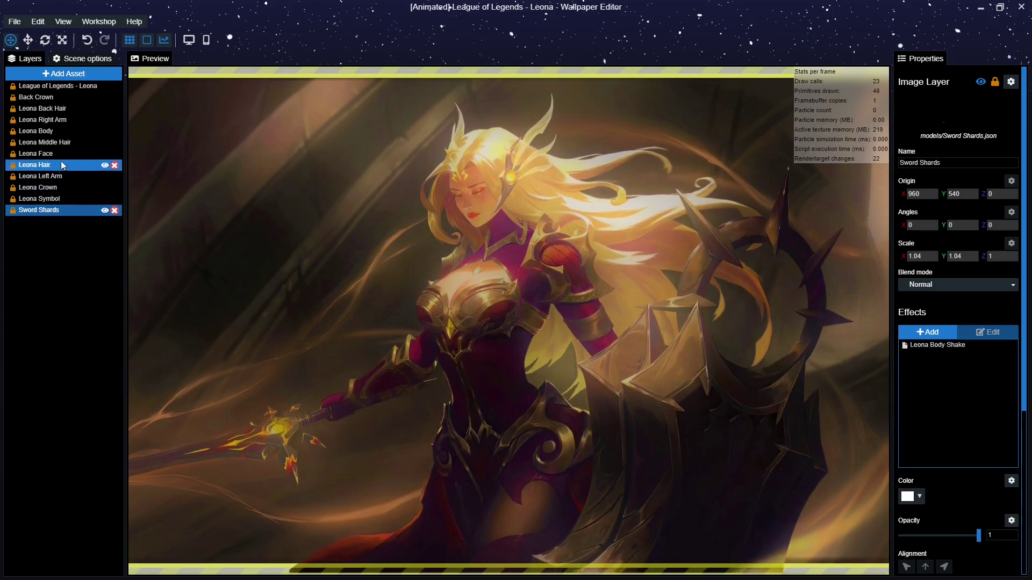
- Reset the shake direction mask of Leona Body's shake effect and repaint it upward over the image at strength 255, size 2000
click(66, 132)
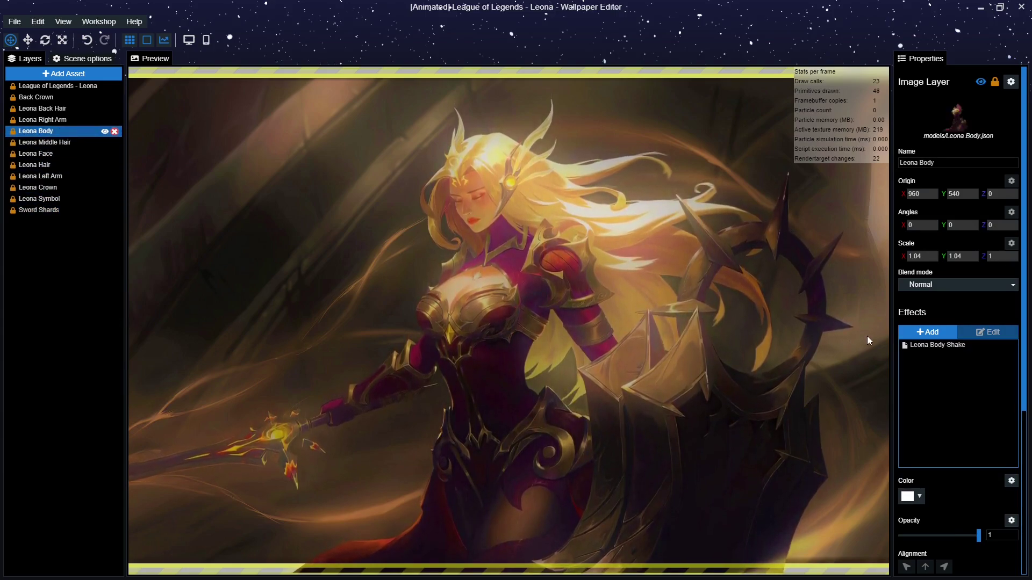
double_click(956, 349)
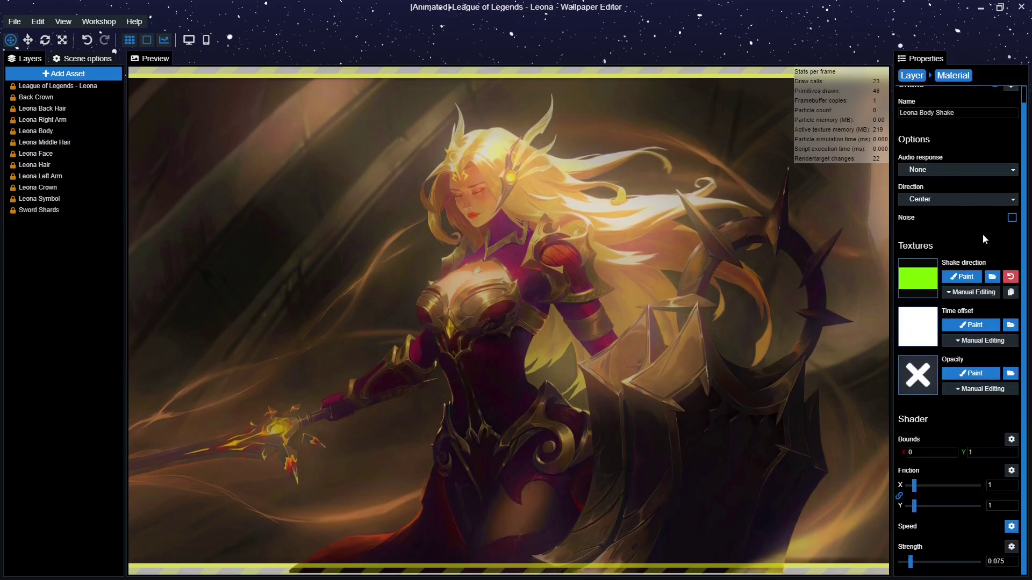
click(1008, 276)
click(964, 278)
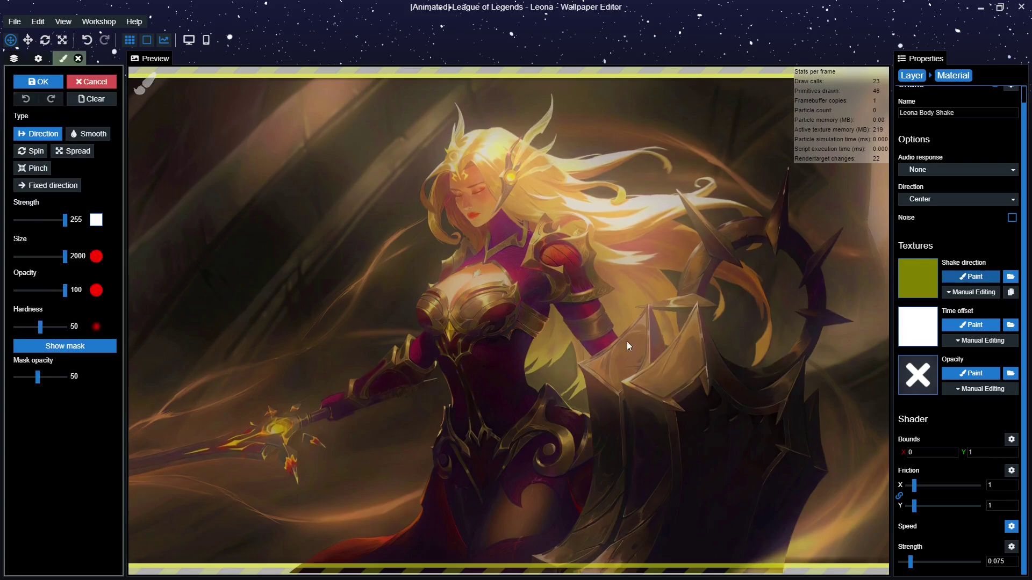
scroll(433, 264, down, 5)
drag(512, 427, 515, 269)
- Set the direction brush to strength 200 and size 533, paint upward over Leona's lower body and save the project
scroll(457, 295, up, 5)
mouse_move(65, 219)
mouse_down()
mouse_move(46, 238)
mouse_move(54, 240)
mouse_up()
click(56, 257)
scroll(480, 371, up, 2)
scroll(480, 370, up, 1)
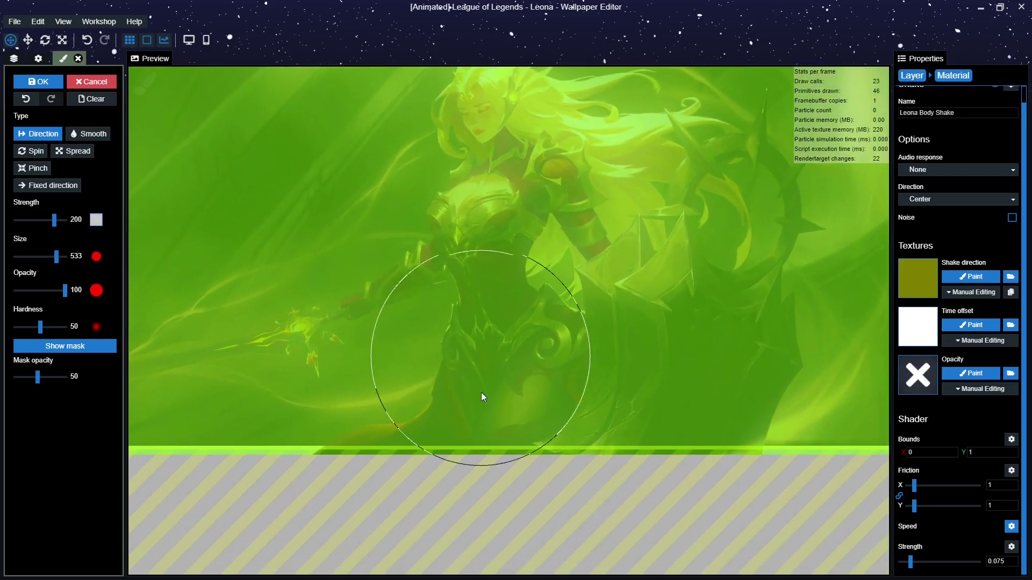
key(ctrl+s)
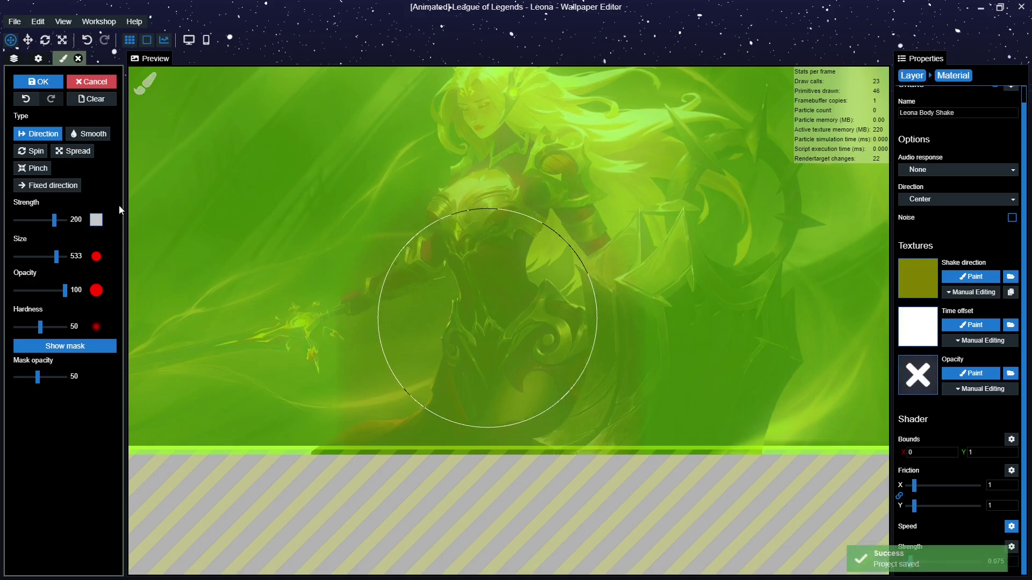
- Hide the mask overlay, try brush strengths 164 and 227, settle on 202 and paint upward over Leona's lower body
drag(49, 225, 47, 231)
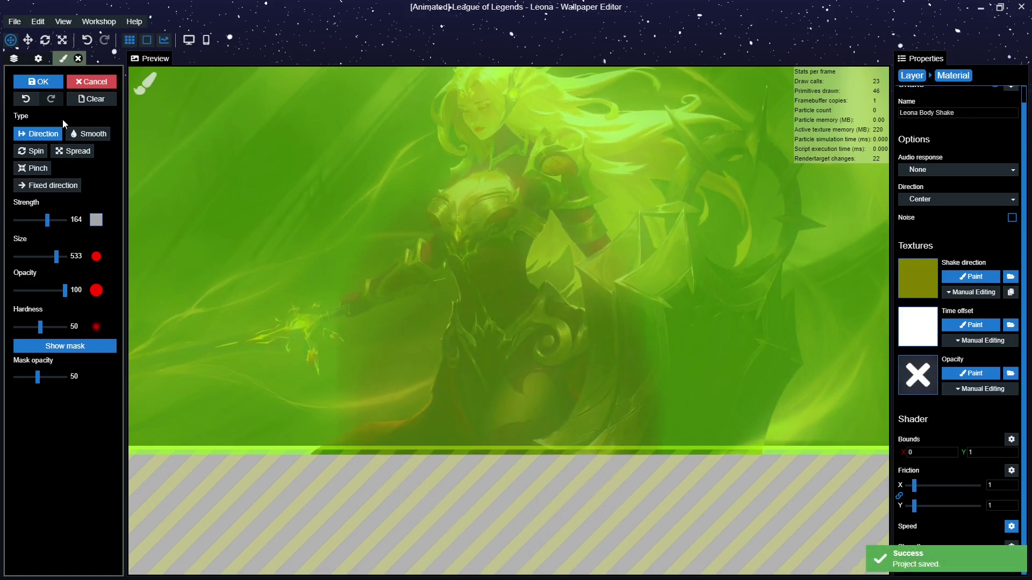
click(84, 348)
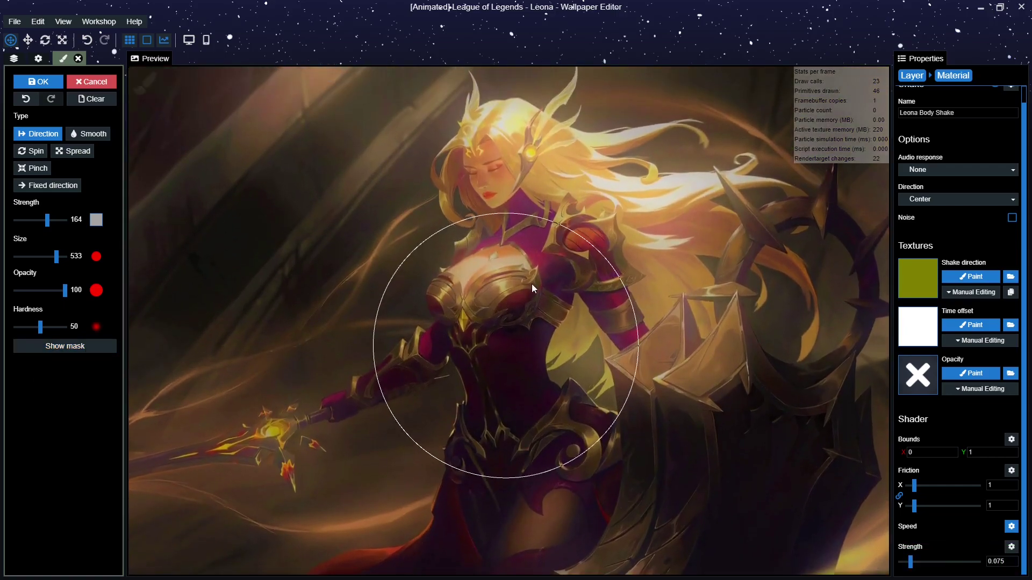
drag(48, 220, 59, 234)
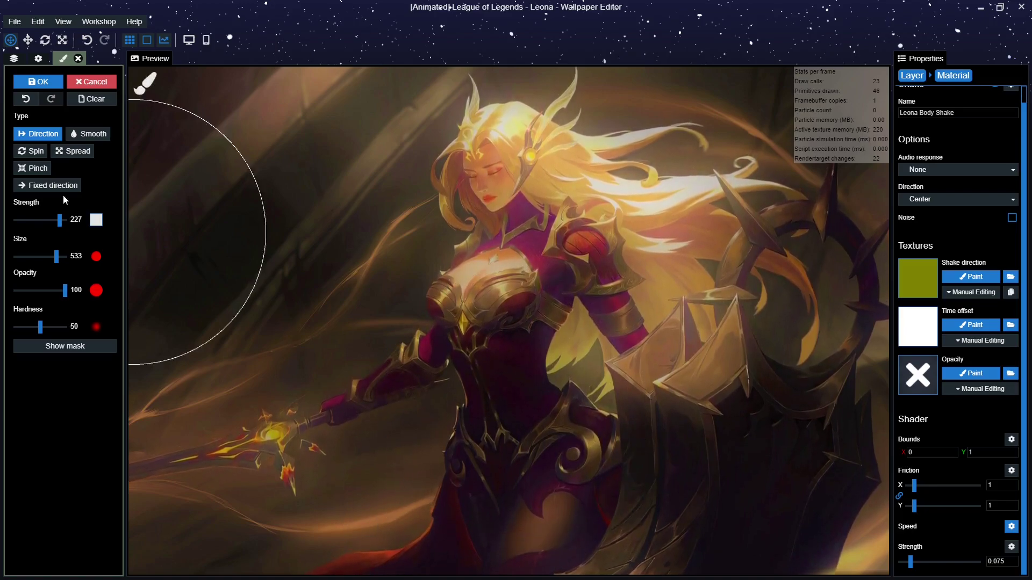
drag(62, 224, 56, 230)
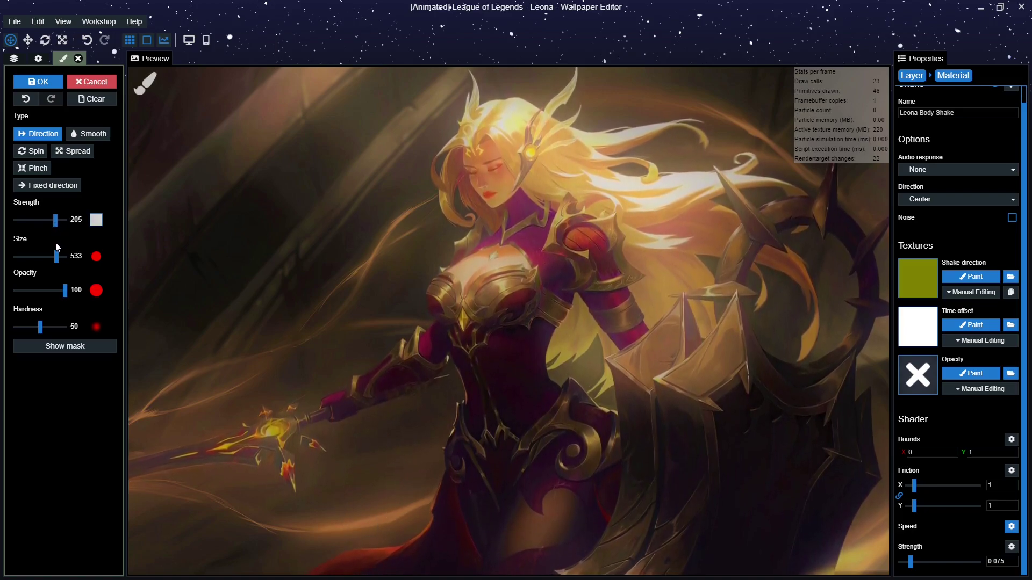
scroll(511, 402, down, 2)
drag(523, 405, 520, 362)
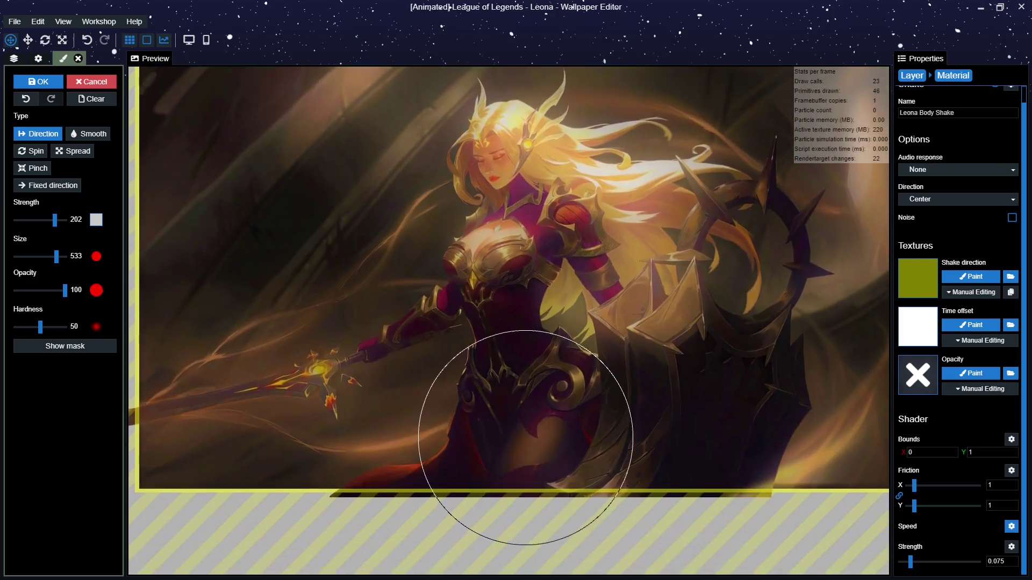
- Inspect the painted mask, retouch the direction around Leona's waist and apply the mask
click(94, 355)
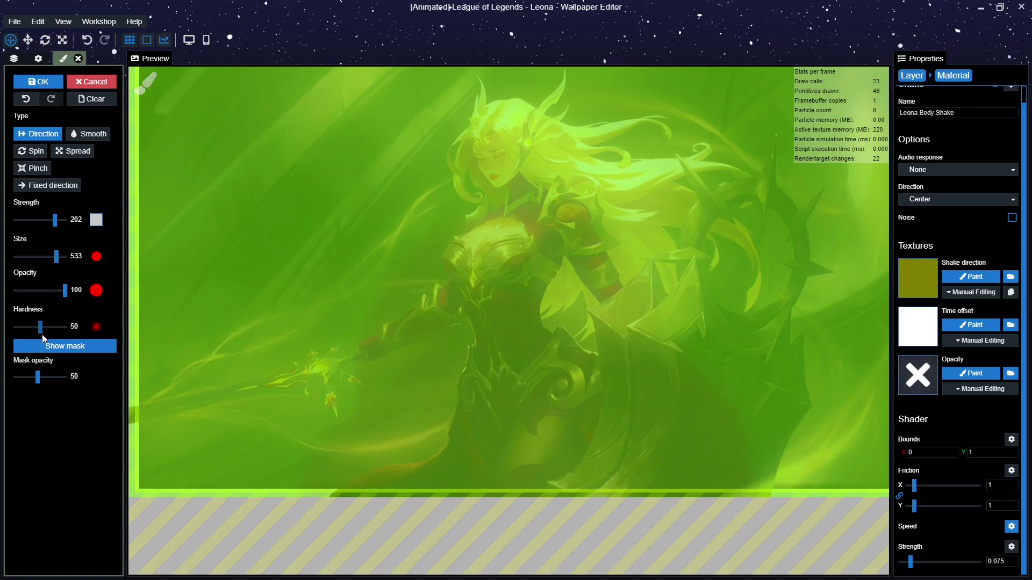
scroll(503, 348, up, 2)
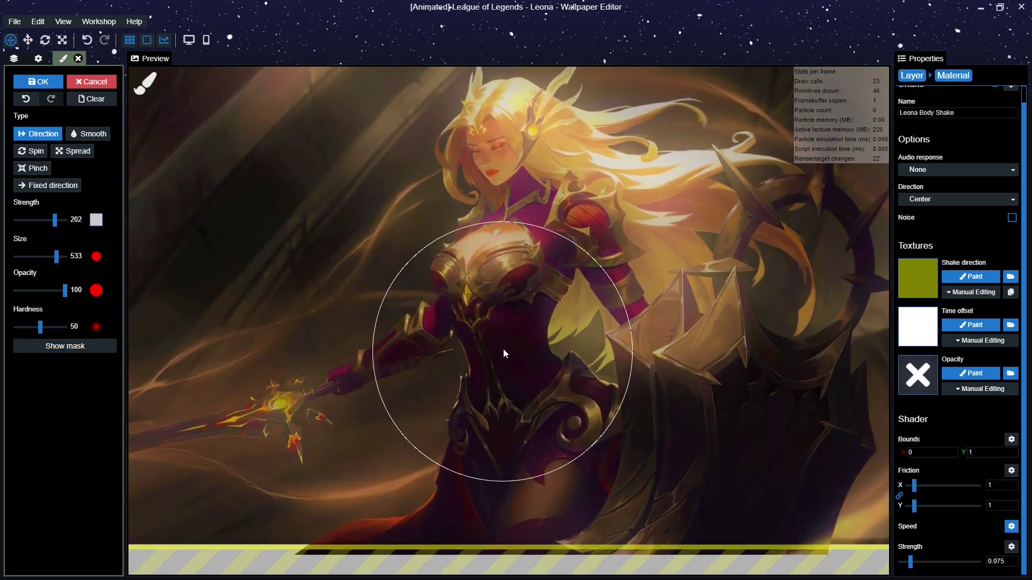
drag(503, 350, 496, 369)
scroll(608, 322, down, 2)
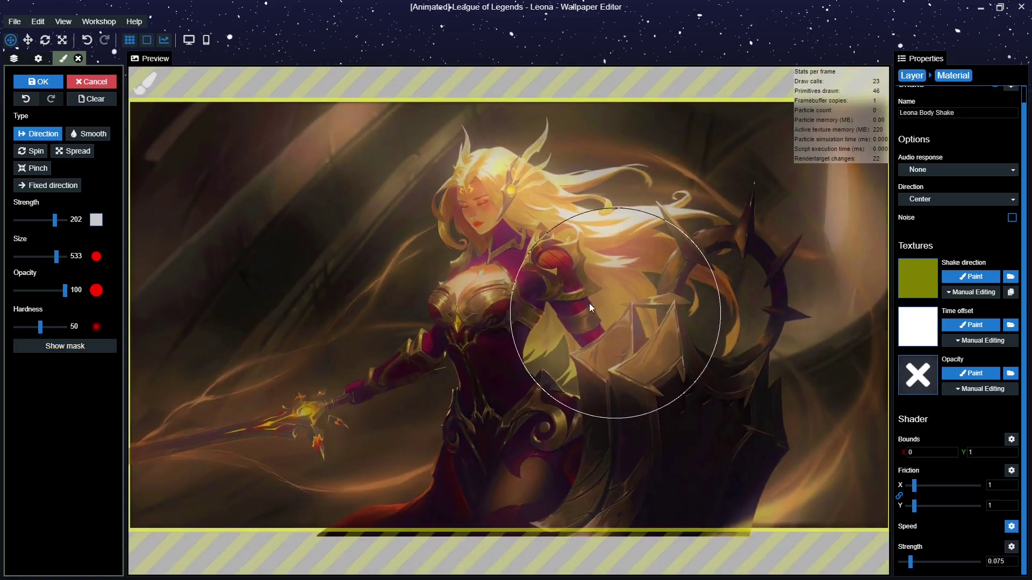
click(37, 82)
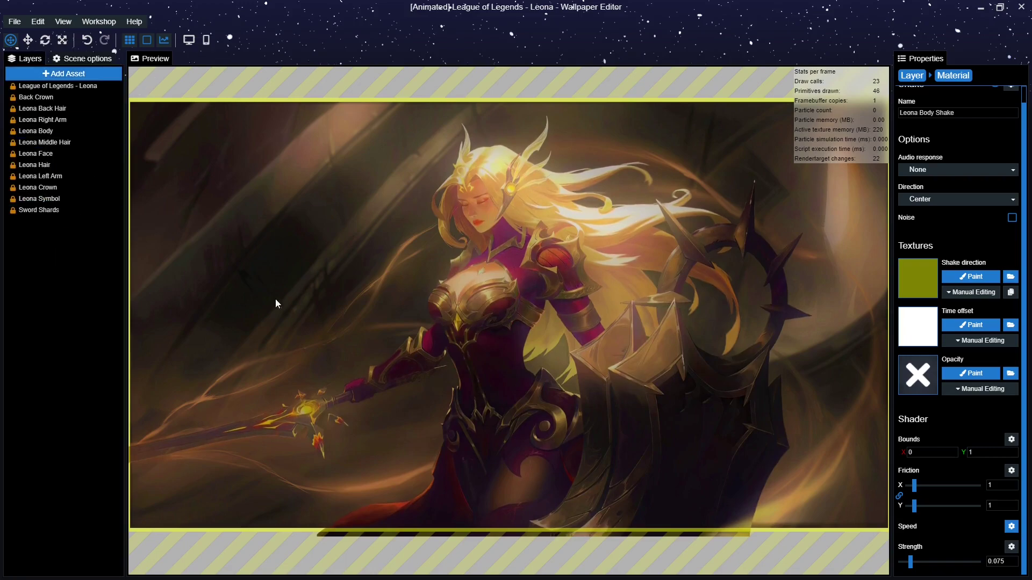
- Hide the Leona Body Shake effect on the Back Crown, Leona Back Hair, Leona Right Arm and Leona Body layers
click(912, 75)
click(43, 108)
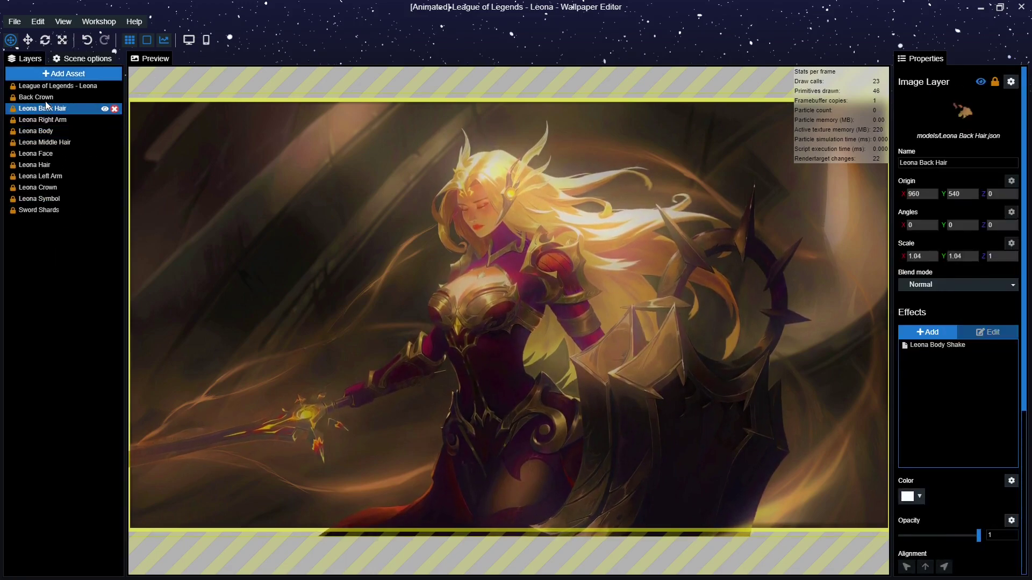
click(43, 96)
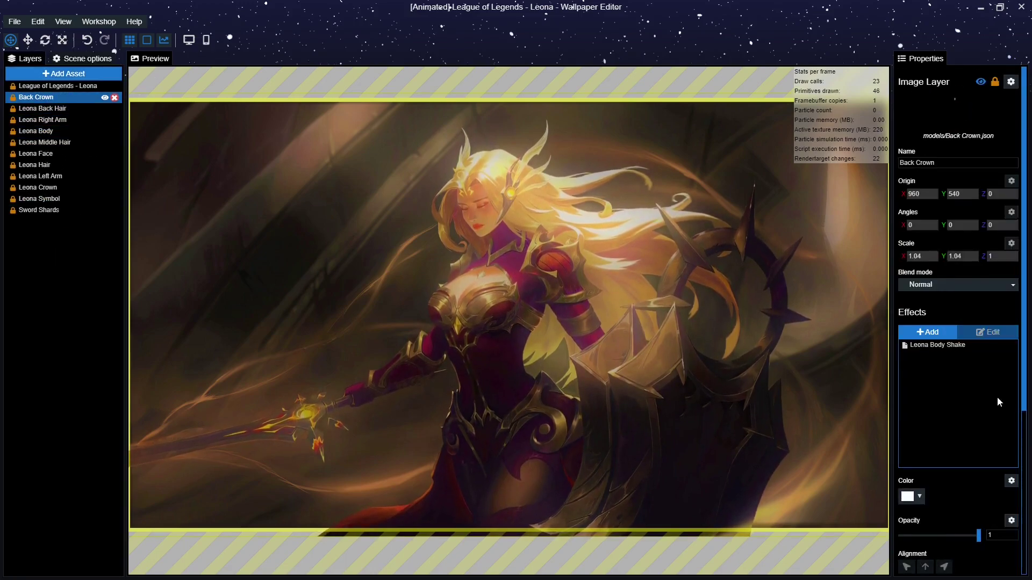
click(64, 108)
click(67, 121)
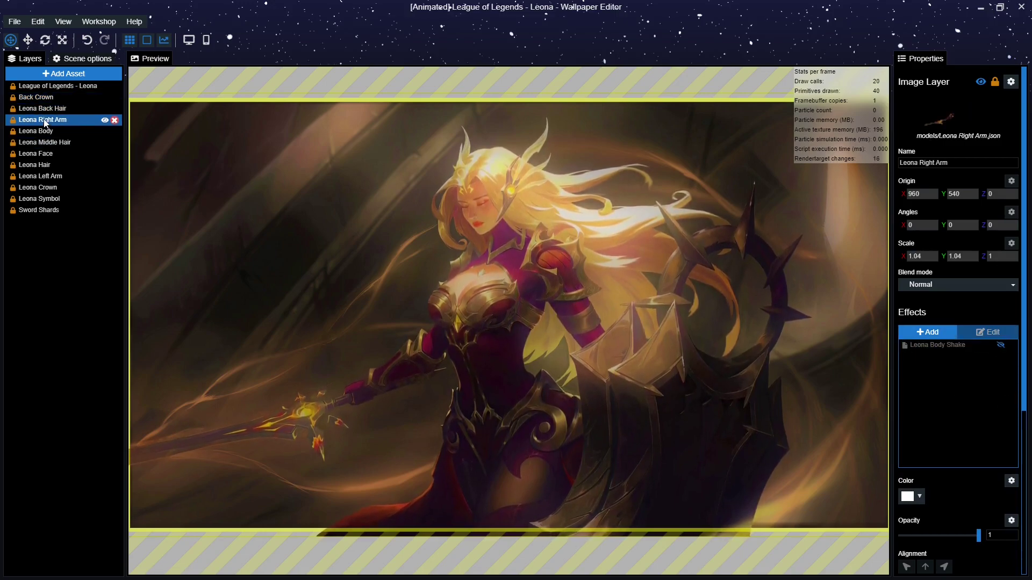
key(Down)
click(999, 346)
- Hide the Leona Body Shake effect on the Leona Middle Hair, Leona Face and Leona Hair layers
key(Down)
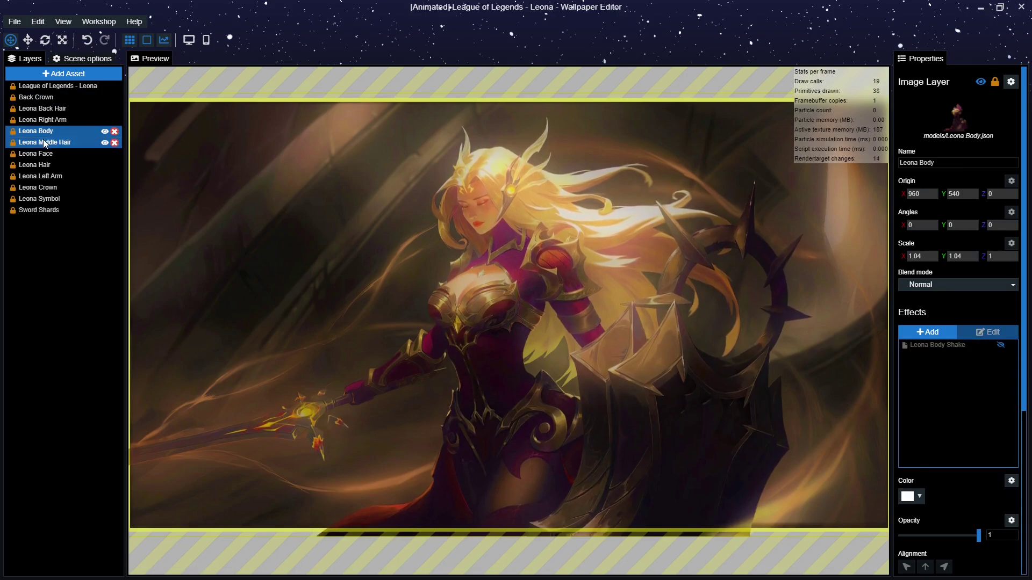
click(1001, 346)
click(106, 152)
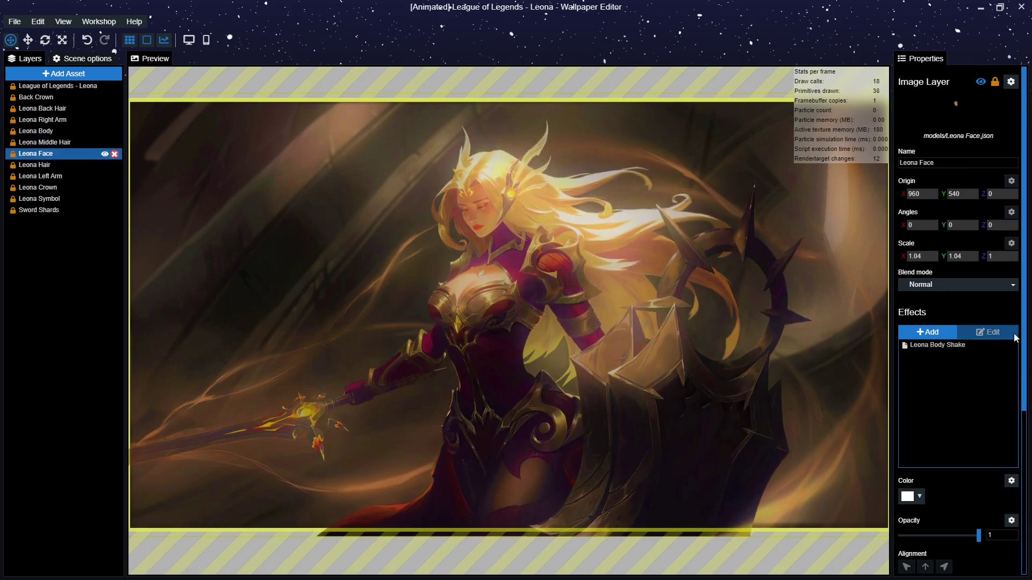
click(1001, 346)
key(Down)
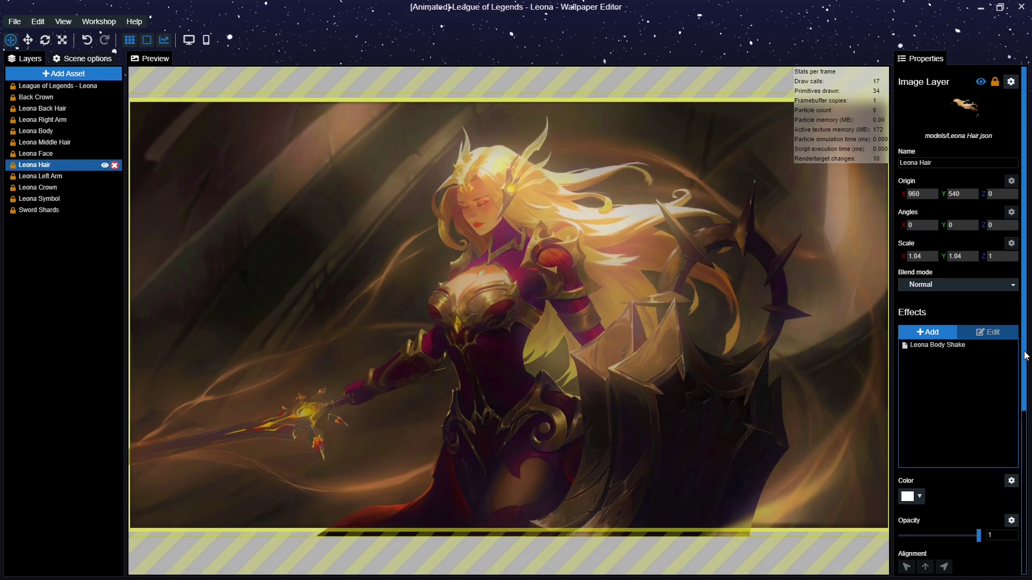
click(1000, 345)
- Hide the Leona Body Shake effect on the Leona Left Arm, Leona Crown, Leona Symbol and Sword Shards layers
key(Down)
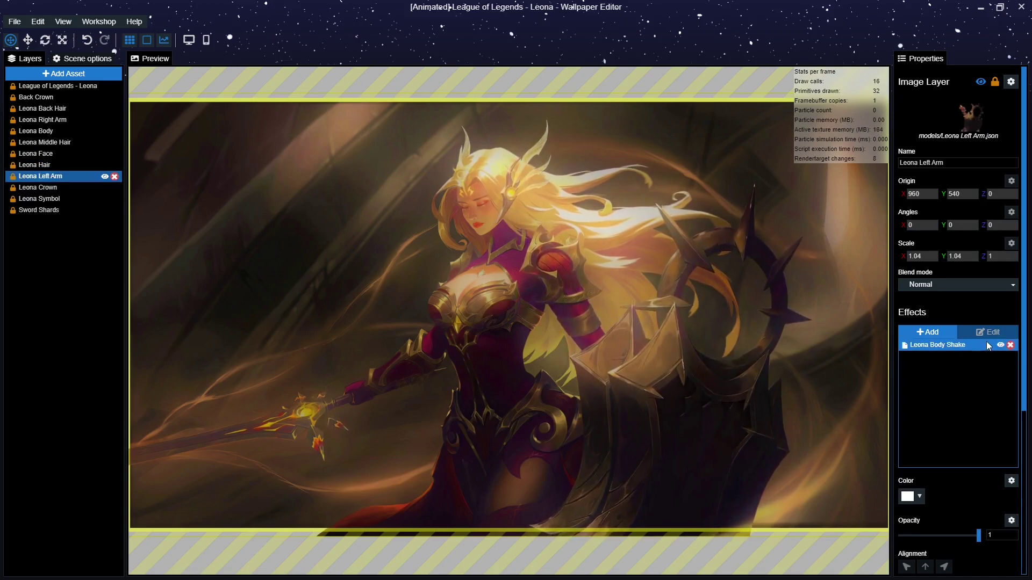
click(60, 192)
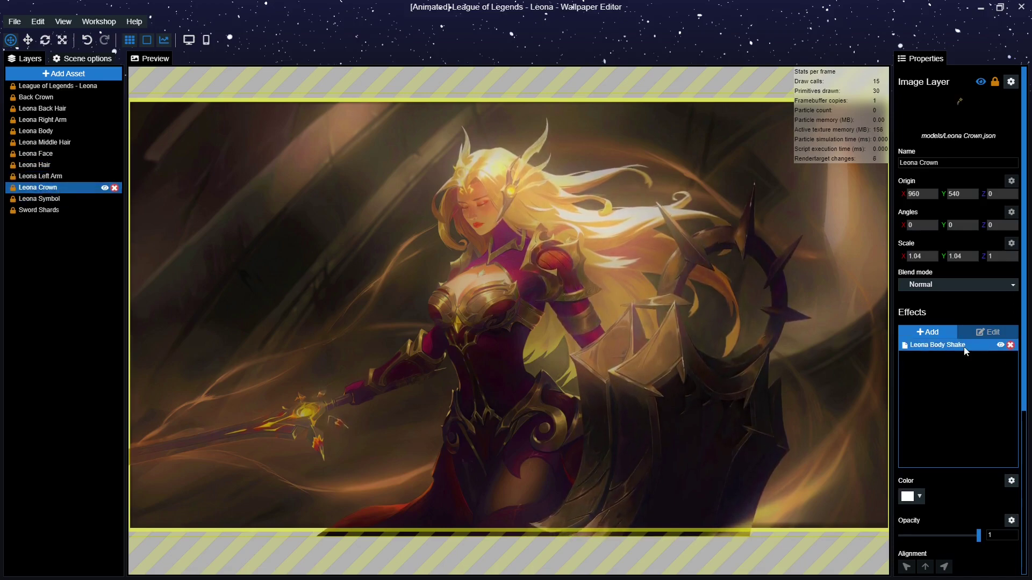
click(52, 200)
click(1001, 347)
click(57, 210)
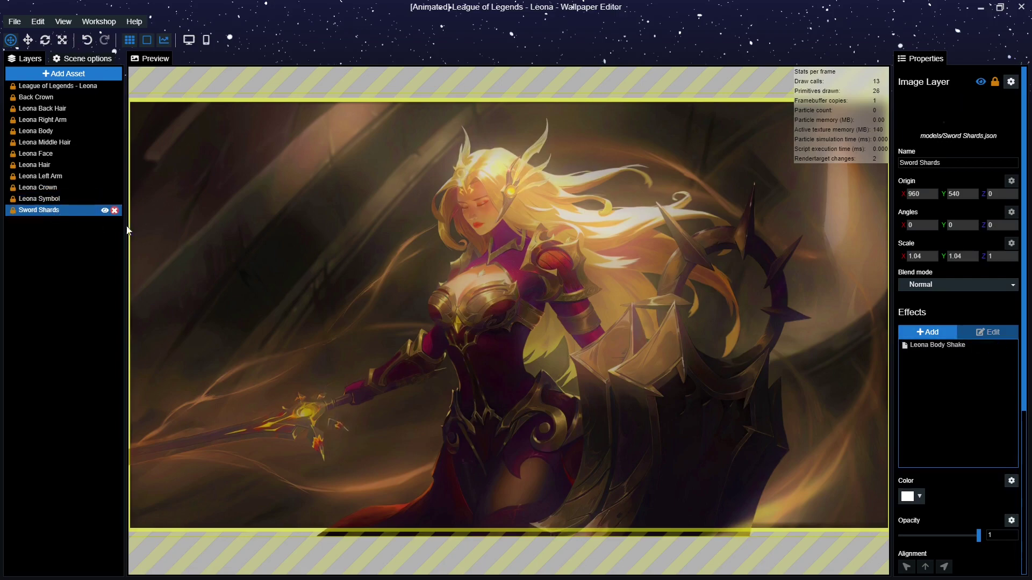
click(1001, 345)
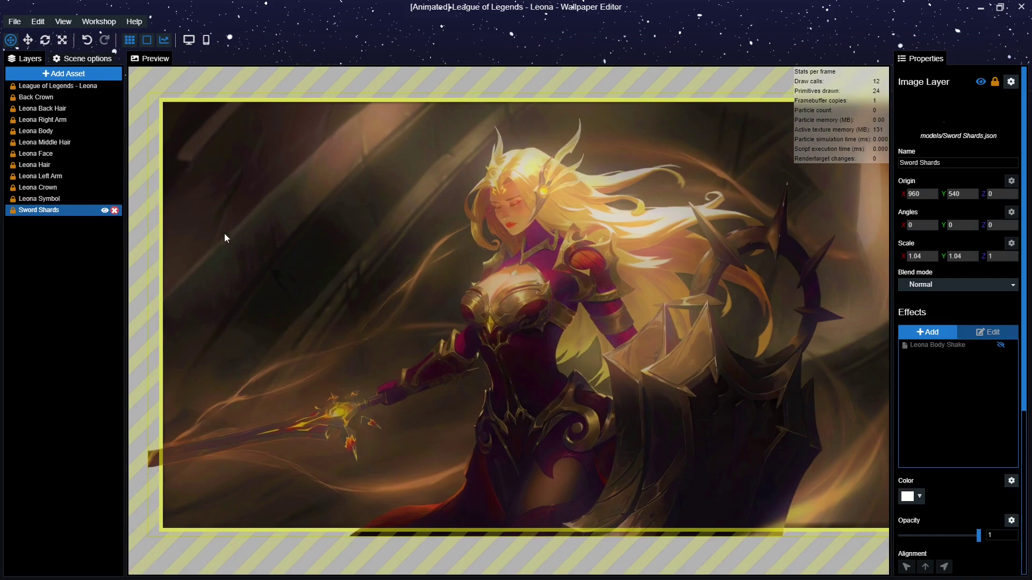
- Add a Shake effect to the Leona Right Arm layer and name it Arm Tilt Shake
click(58, 120)
click(60, 97)
click(61, 109)
click(59, 121)
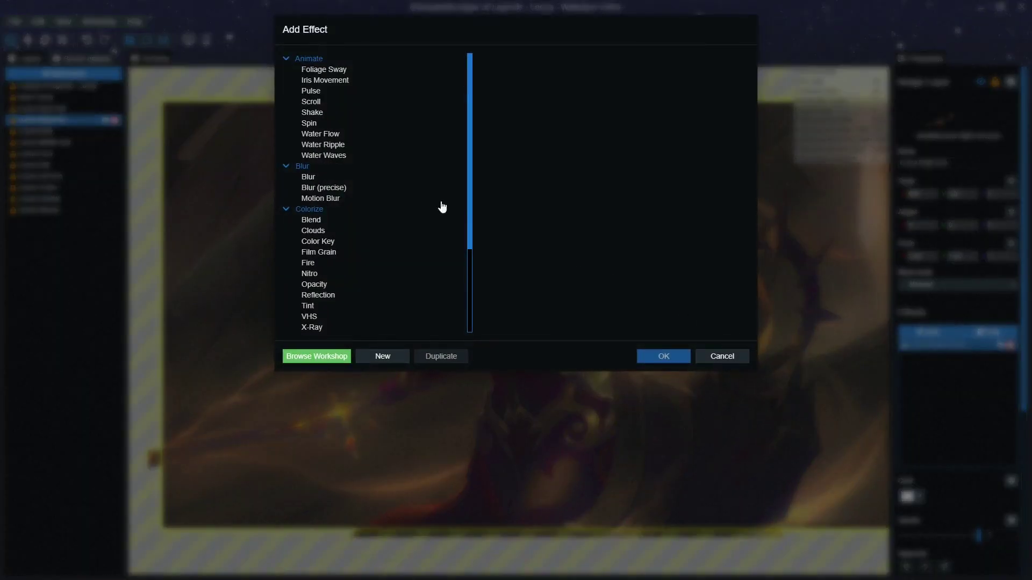
click(341, 109)
click(679, 364)
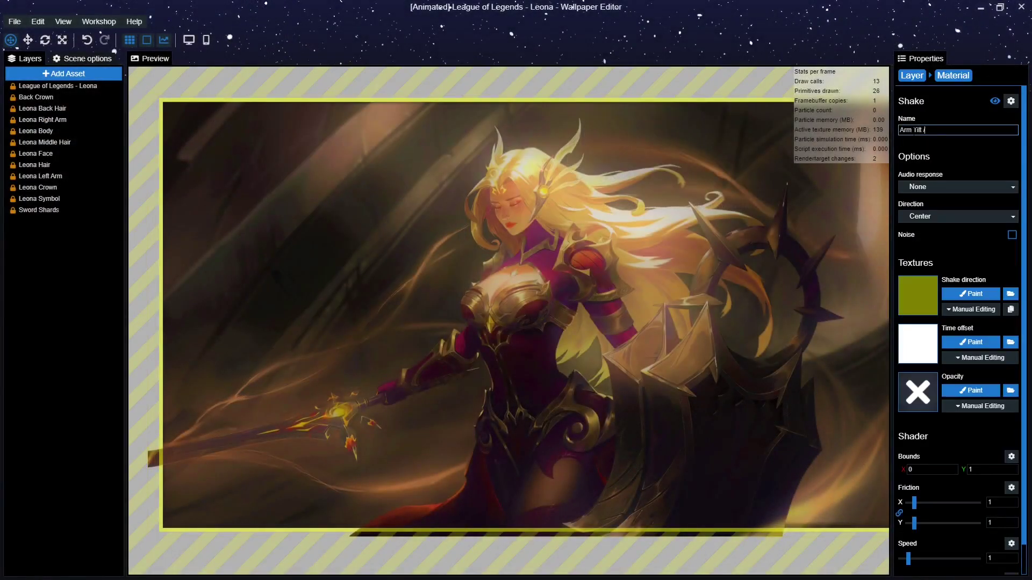
click(955, 280)
- Bind the Arm Tilt Shake effect's speed to the Leona Movement Speed user property
scroll(978, 519, down, 1)
click(1011, 516)
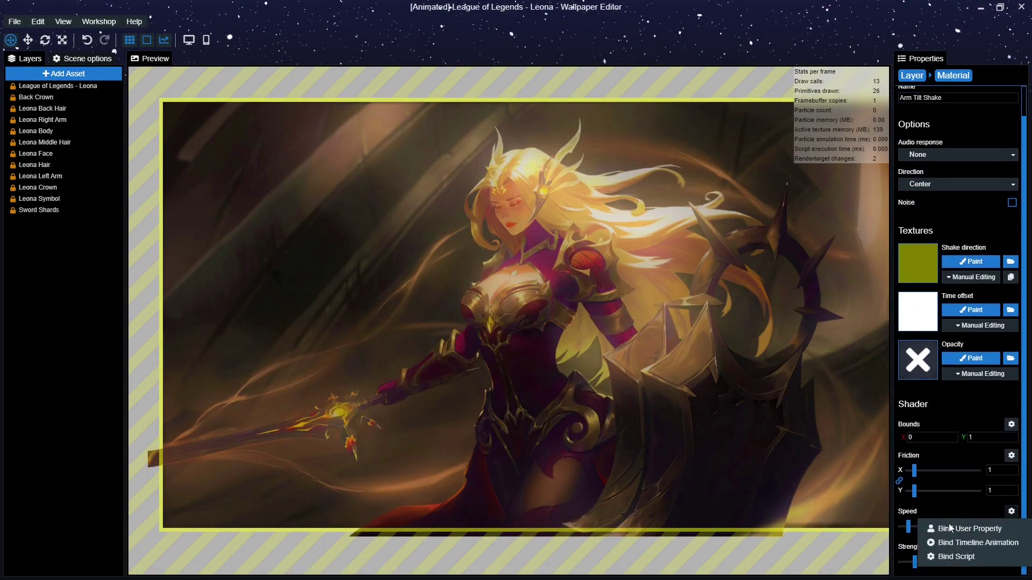
click(979, 529)
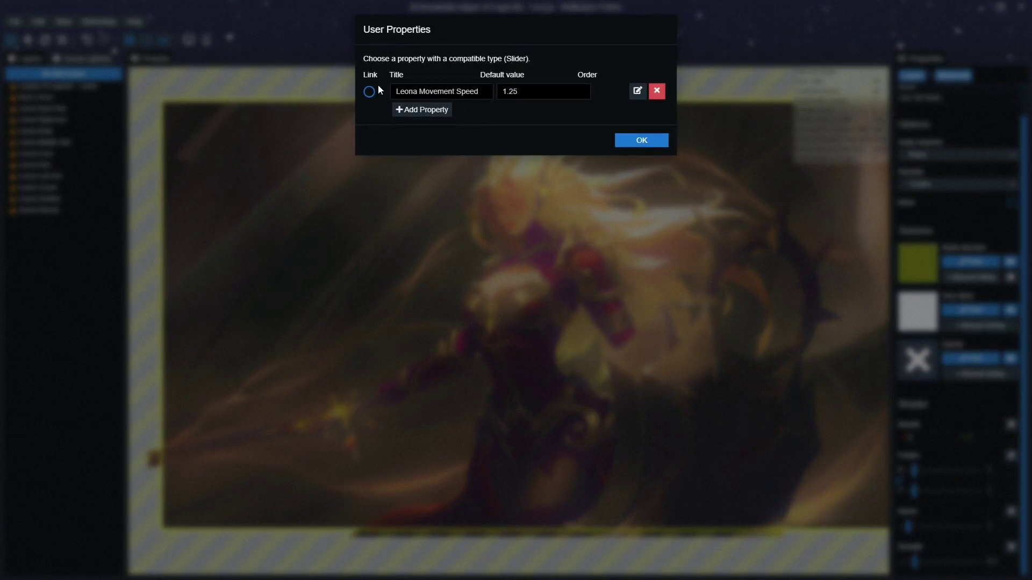
click(642, 139)
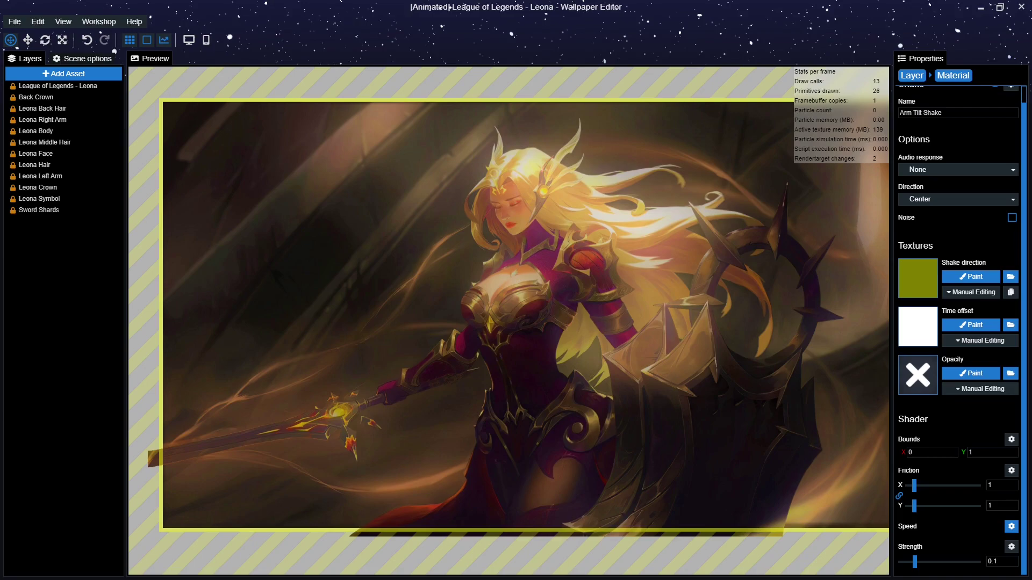
- Paint the Arm Tilt Shake direction mask around Leona's chest with a Spin brush at strength 255 and size 1561, and save the project
click(976, 276)
click(39, 345)
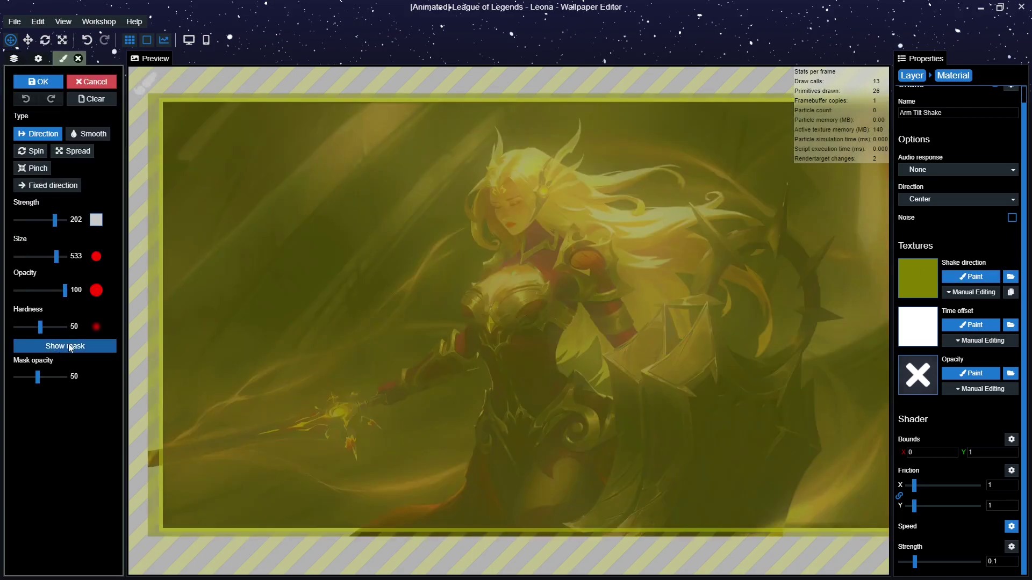
click(35, 151)
drag(54, 224, 67, 221)
drag(59, 256, 63, 264)
scroll(466, 346, down, 2)
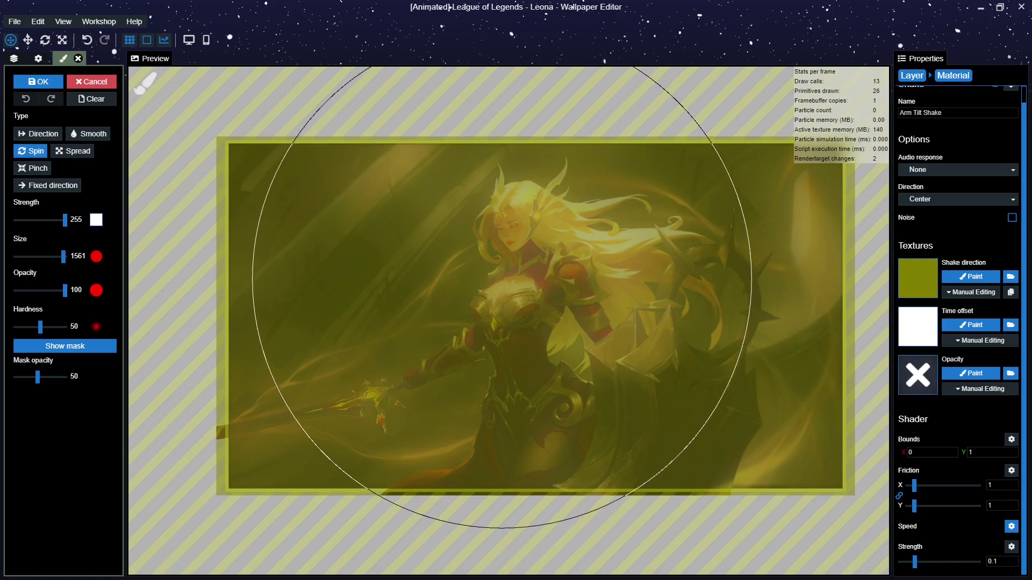
drag(501, 300, 507, 296)
key(ctrl+s)
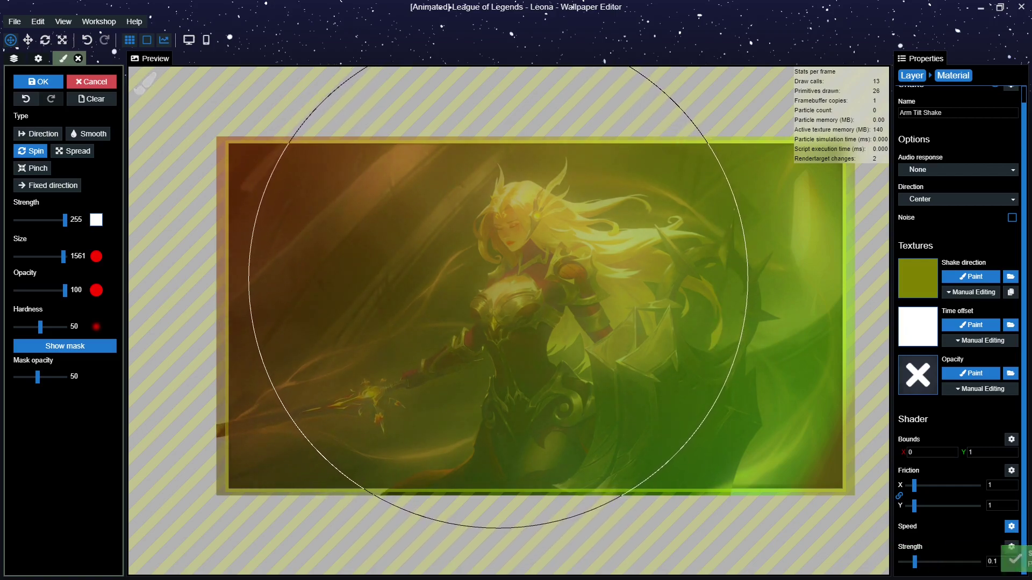
scroll(494, 282, up, 1)
click(31, 83)
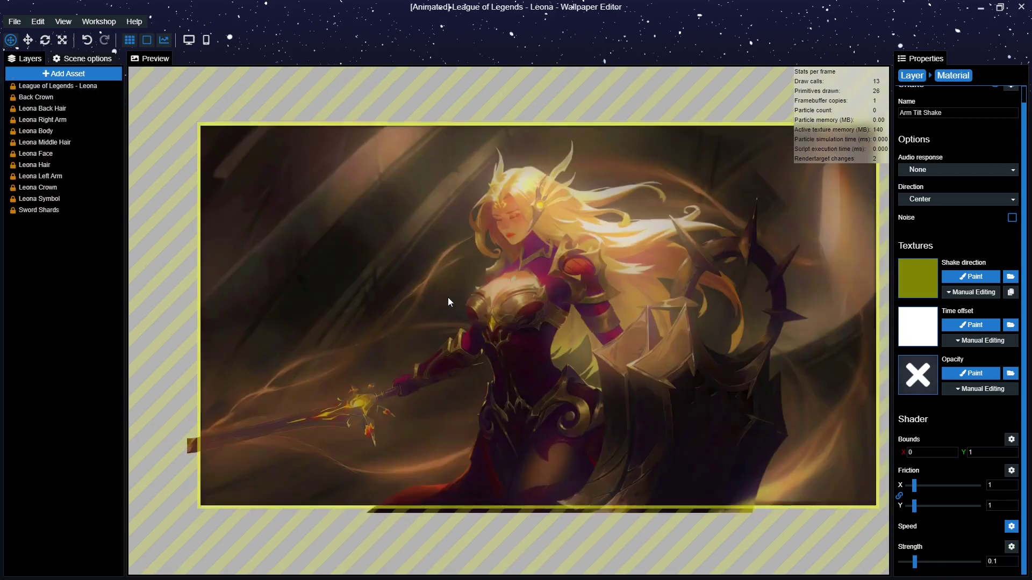
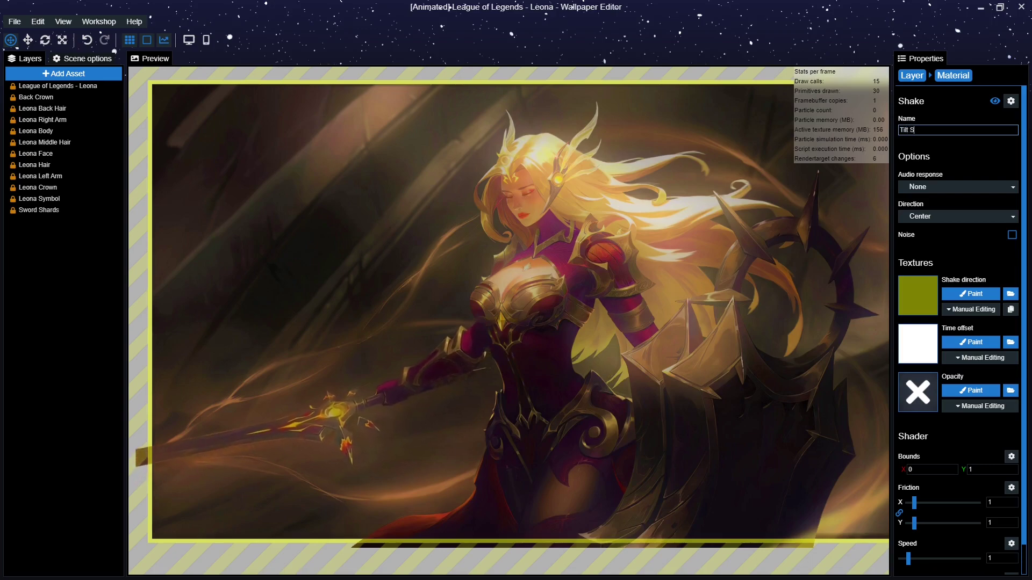
- Name the new Shake effect Leona Tilt Shake and bind its speed to the Leona Movement Speed user property
text(Leona)
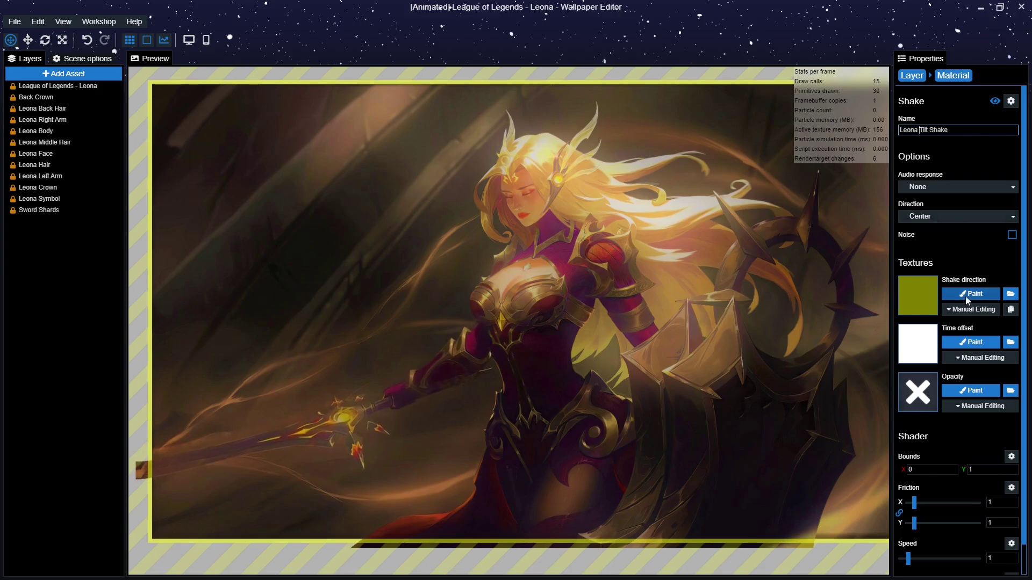
scroll(966, 457, down, 1)
click(1011, 512)
click(950, 525)
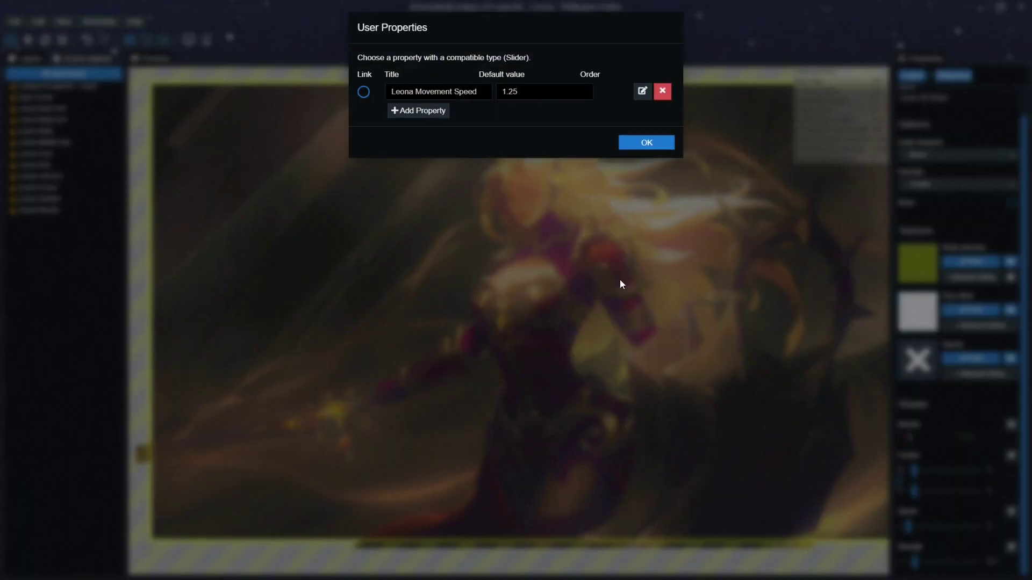
click(632, 141)
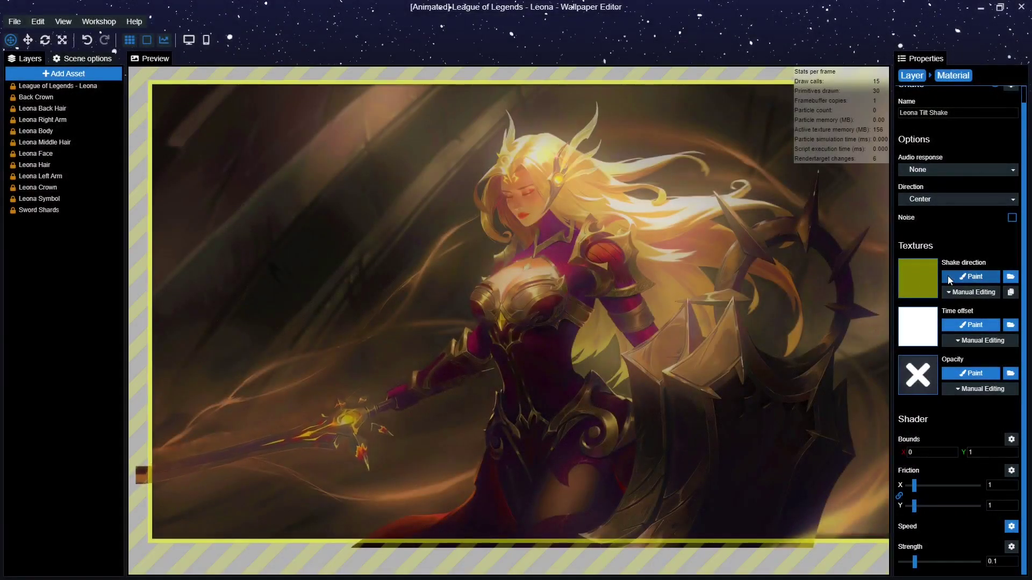
- Paint the Leona Tilt Shake direction mask with the Spin brush at size 1561, centred near Leona's left shoulder
click(954, 276)
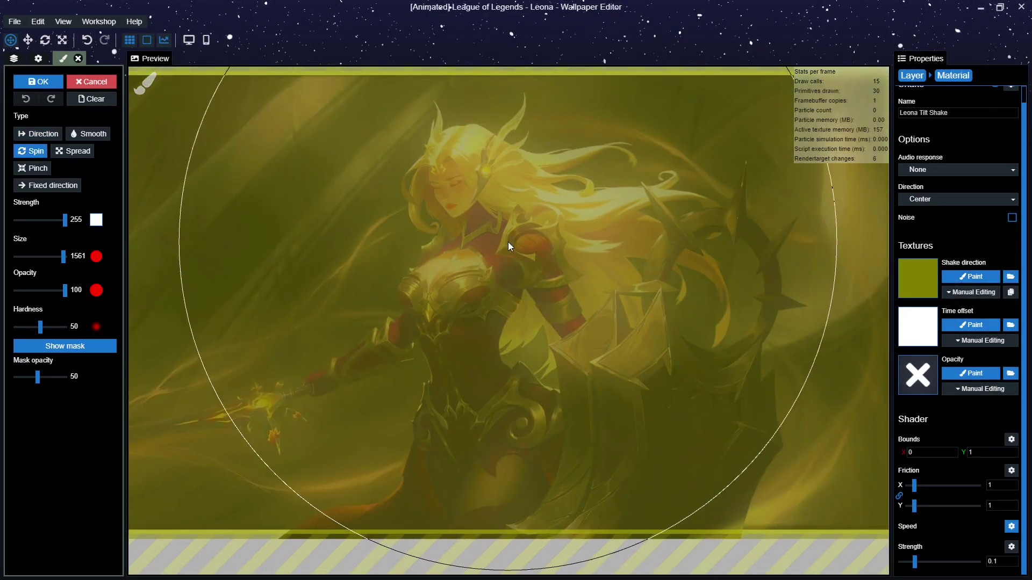
drag(511, 244, 522, 263)
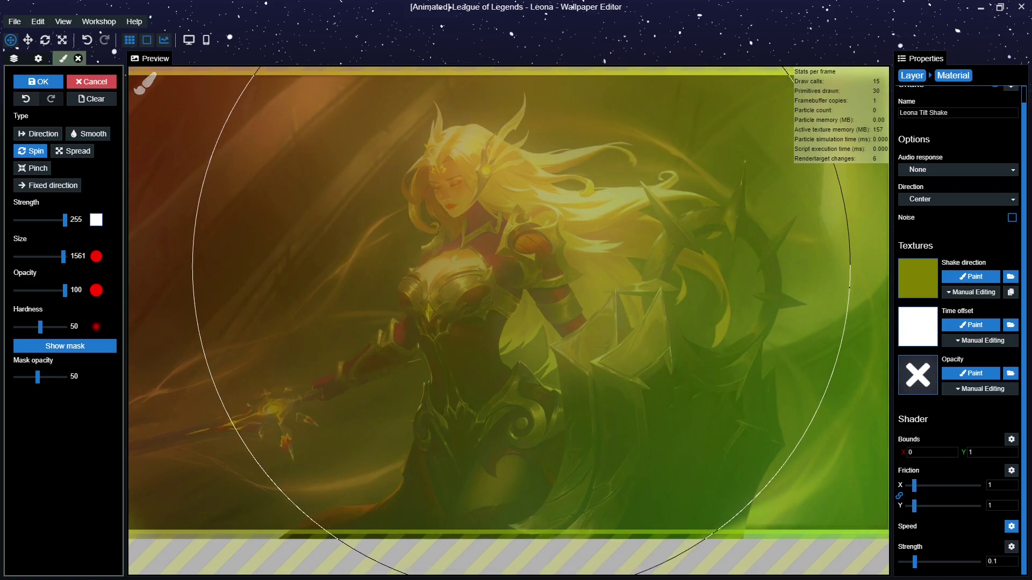
click(38, 81)
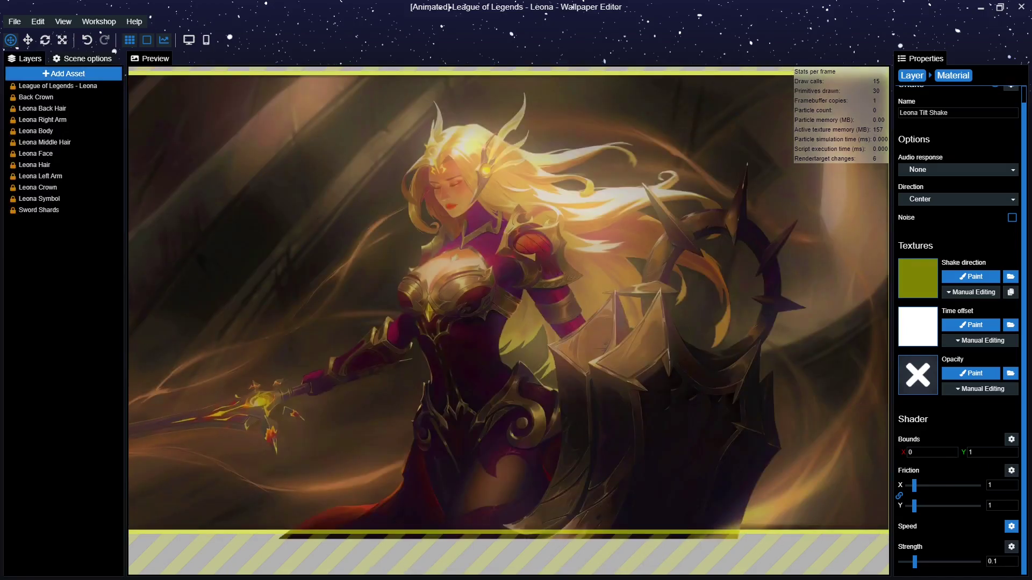
- Try a strength of 0.2 for Leona Tilt Shake and settle on 0.18
key(BackSpace)
text(2)
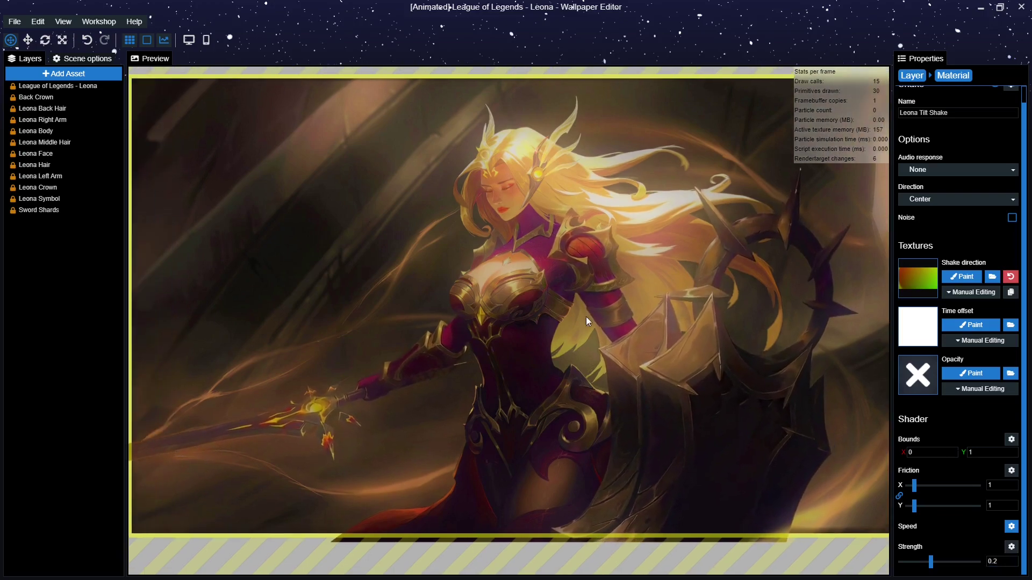
click(1009, 561)
key(BackSpace)
text(18)
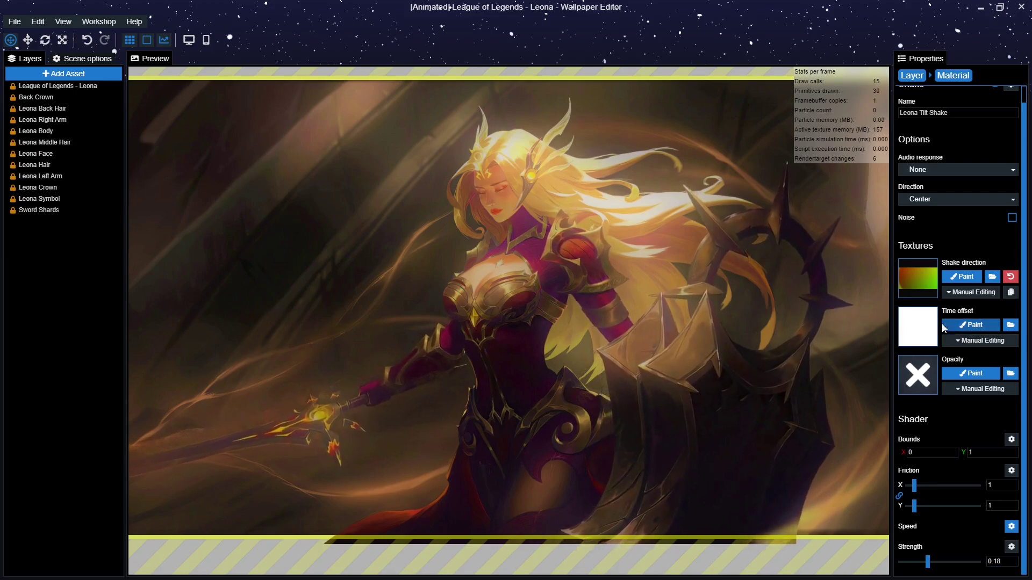
- Fill the Leona Tilt Shake time offset mask with an amount of 227
click(966, 323)
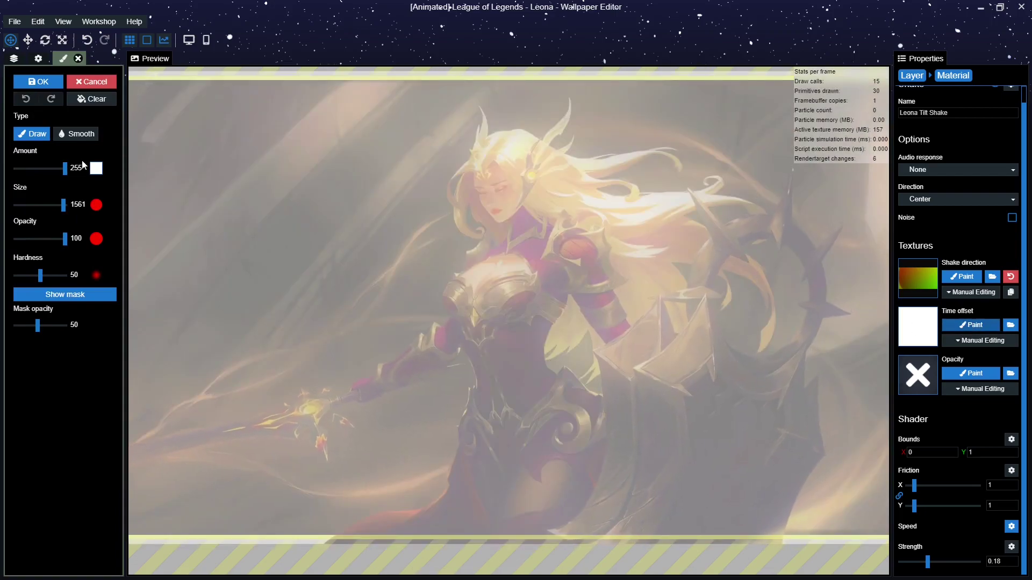
drag(59, 173, 59, 179)
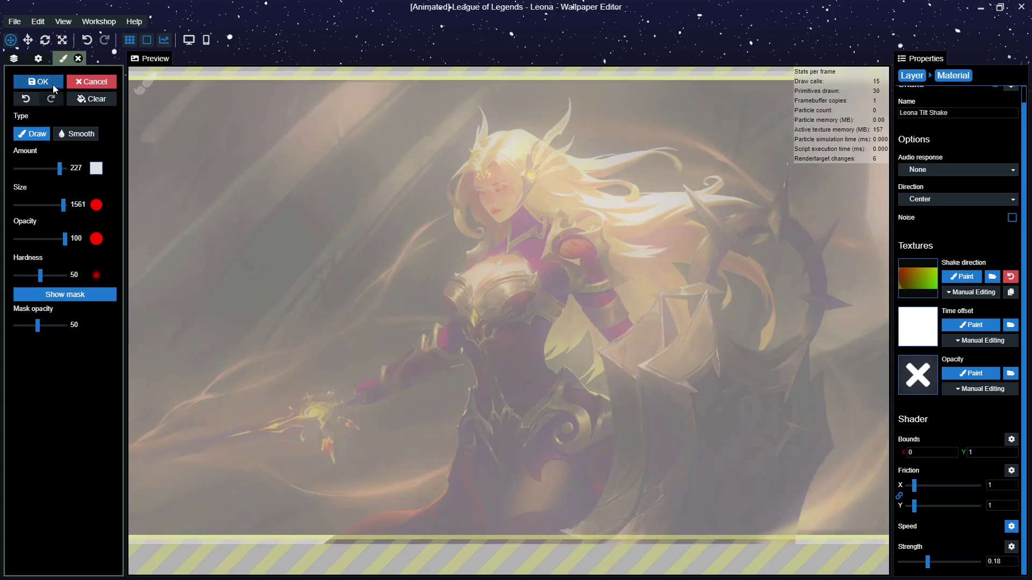
click(53, 84)
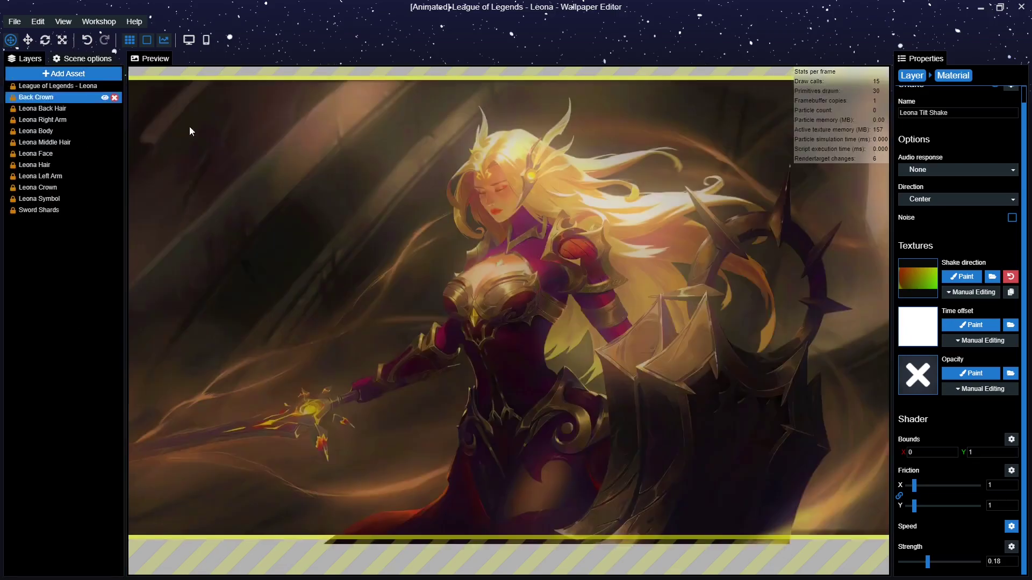
- Fill the time offset mask of the Leona Right Arm layer's Arm Tilt Shake with an amount of 119
click(912, 75)
drag(941, 357, 944, 344)
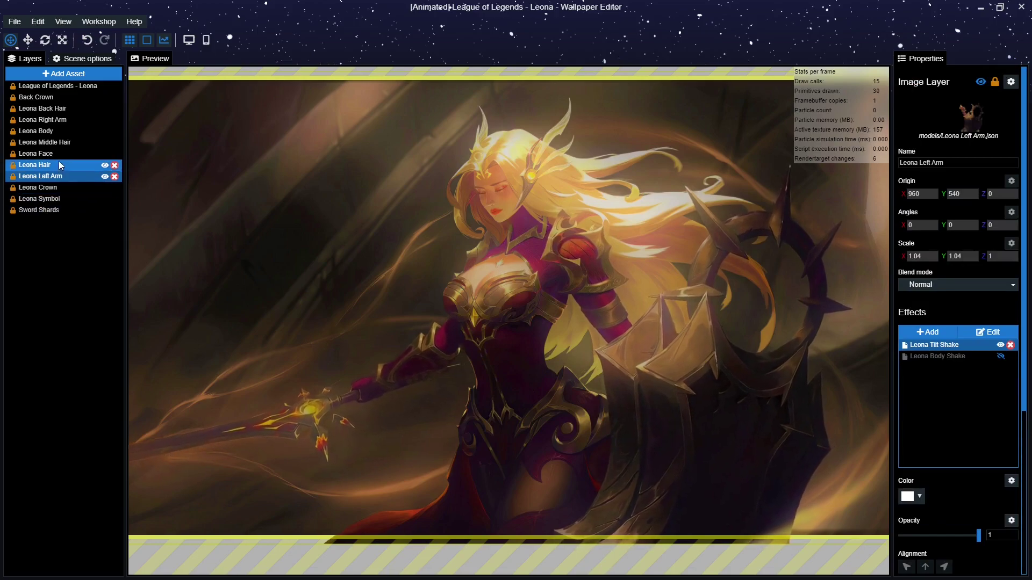
double_click(954, 346)
click(953, 326)
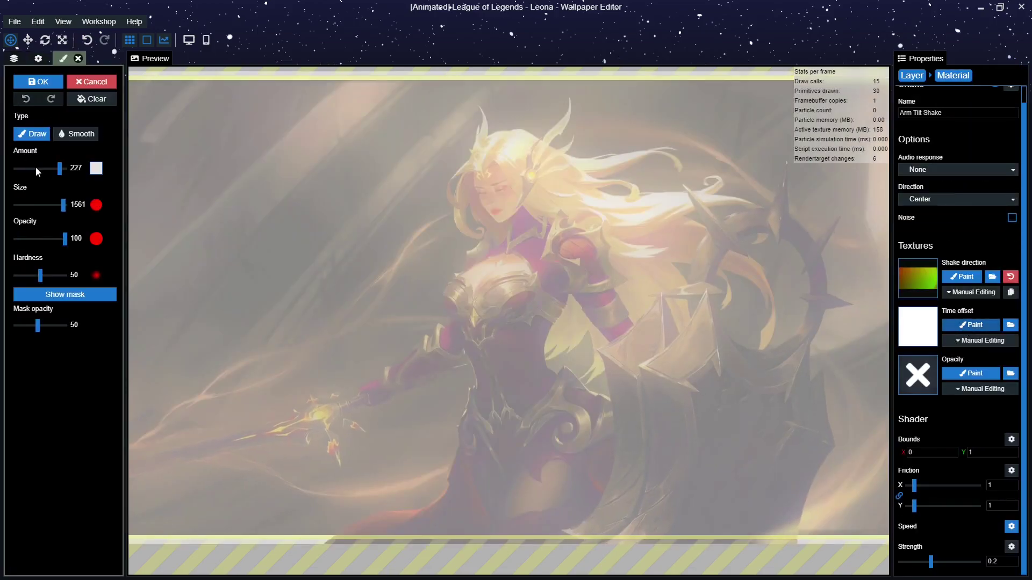
click(37, 168)
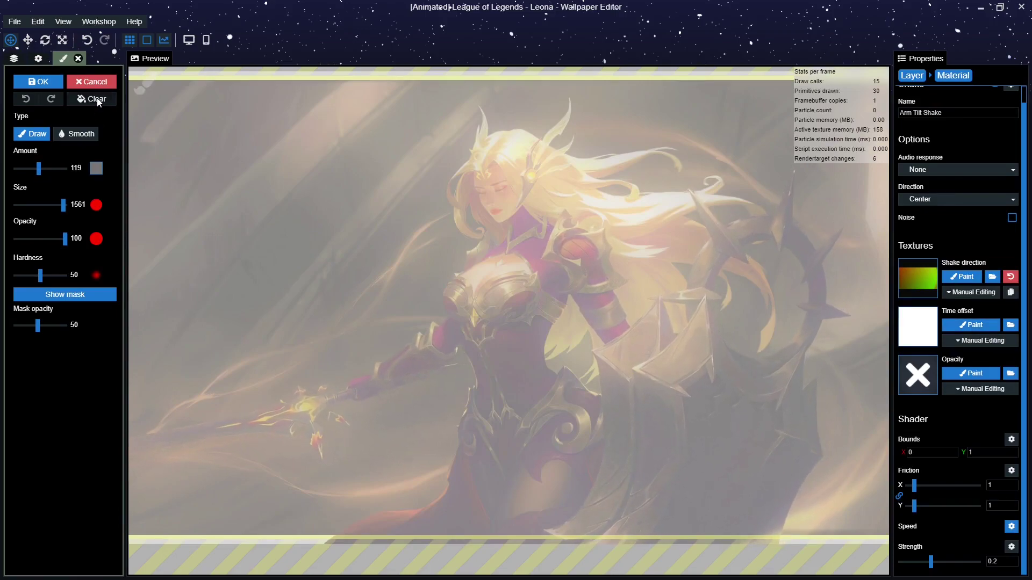
click(98, 101)
click(37, 81)
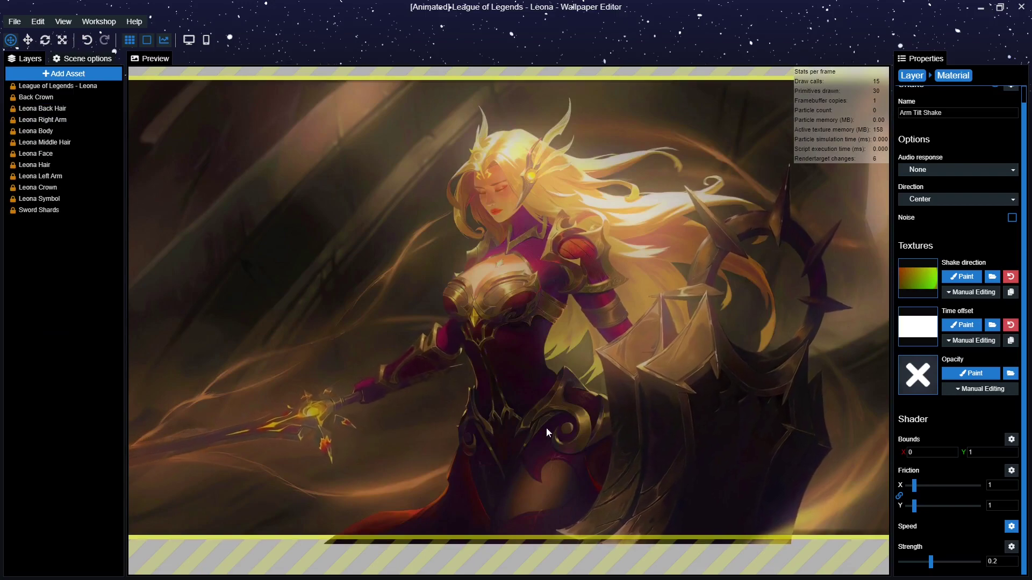
- Fill the time offset mask of the Sword Shards layer's Arm Tilt Shake with an amount of 119
click(916, 78)
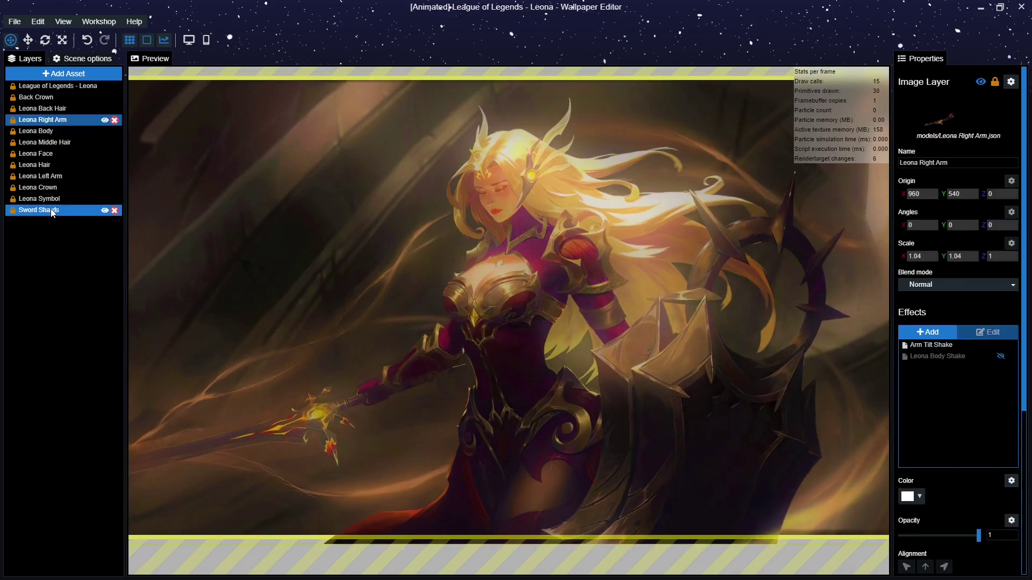
click(937, 346)
double_click(937, 347)
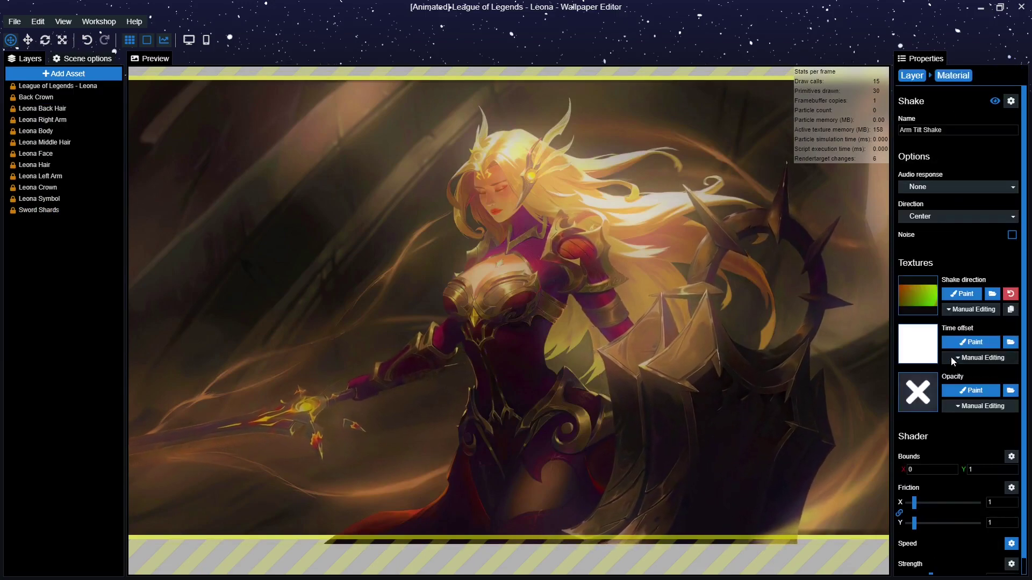
click(959, 342)
click(85, 100)
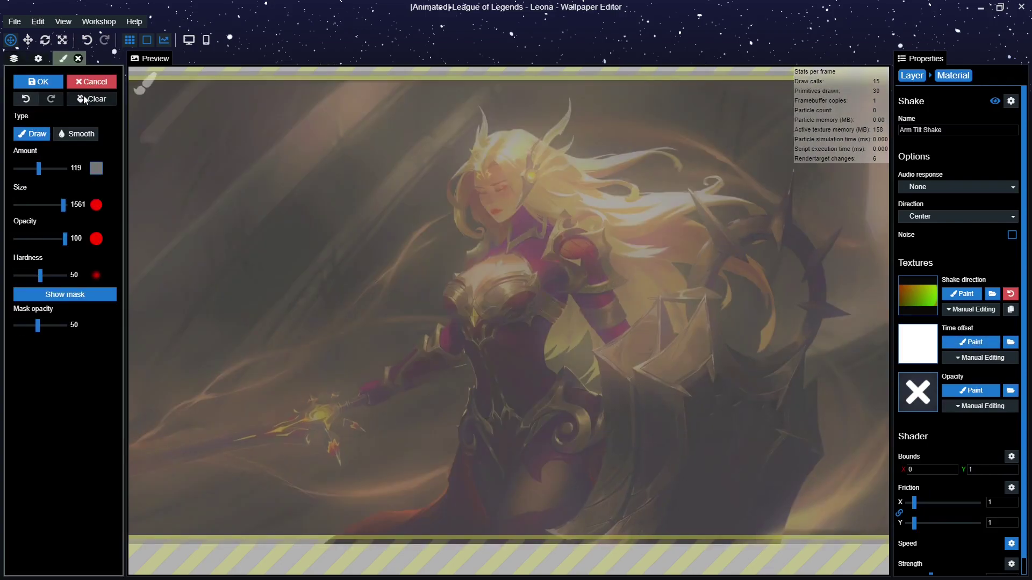
click(45, 85)
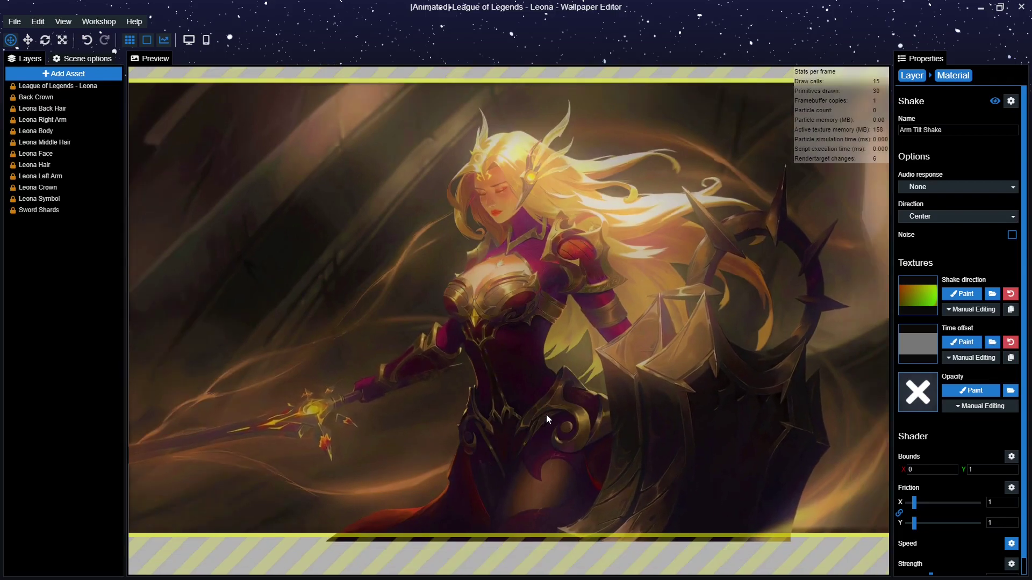
- Check the effects on the Leona Hair, Leona Middle Hair, Leona Left Arm and Leona Face layers, and save the project
click(60, 167)
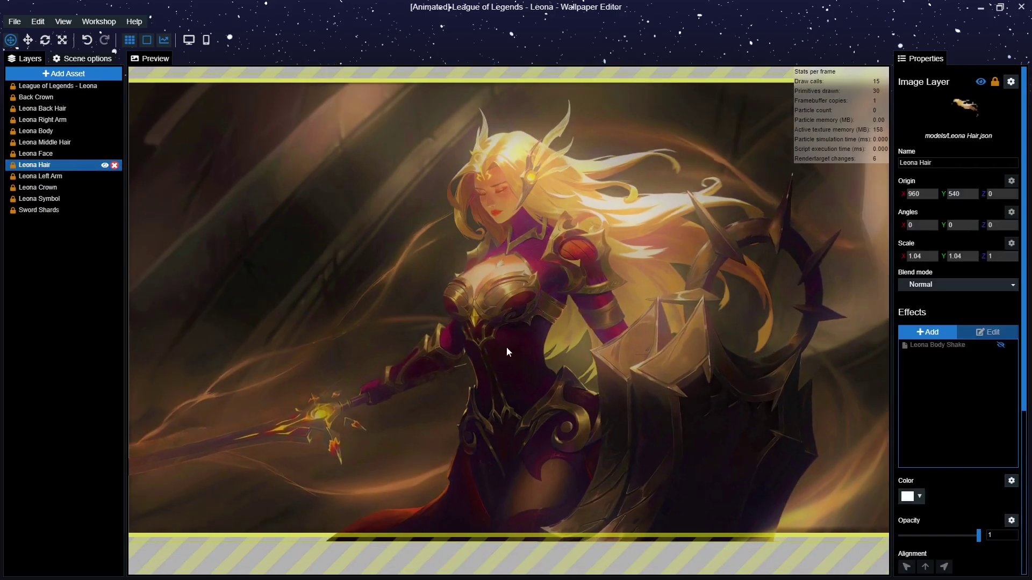
click(64, 143)
click(60, 176)
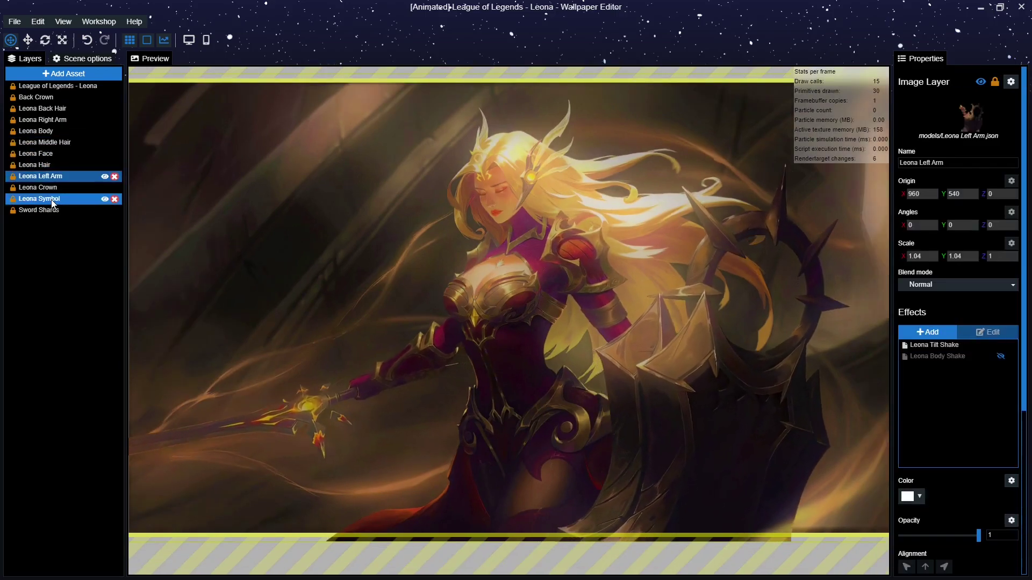
click(59, 155)
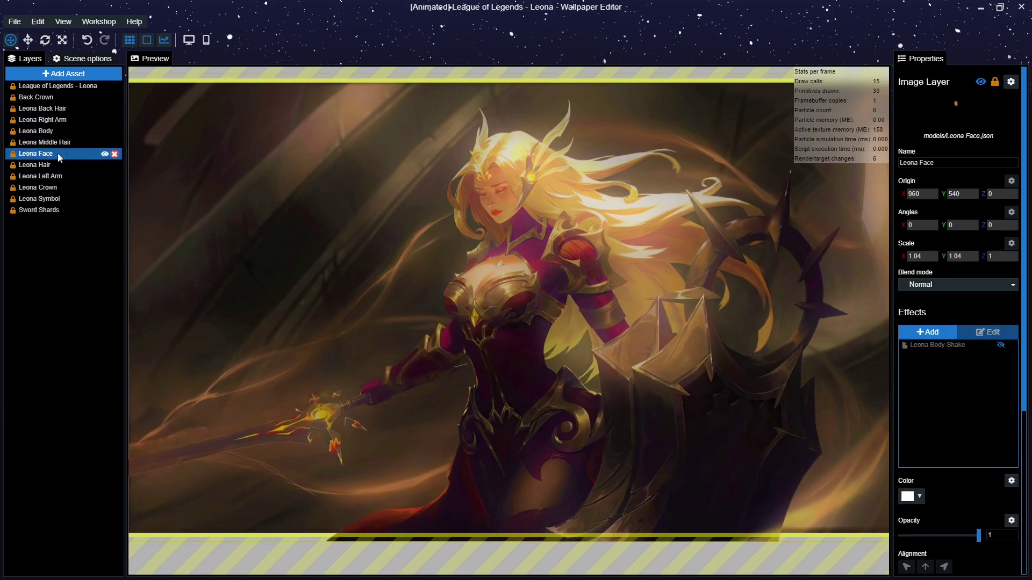
key(ctrl+s)
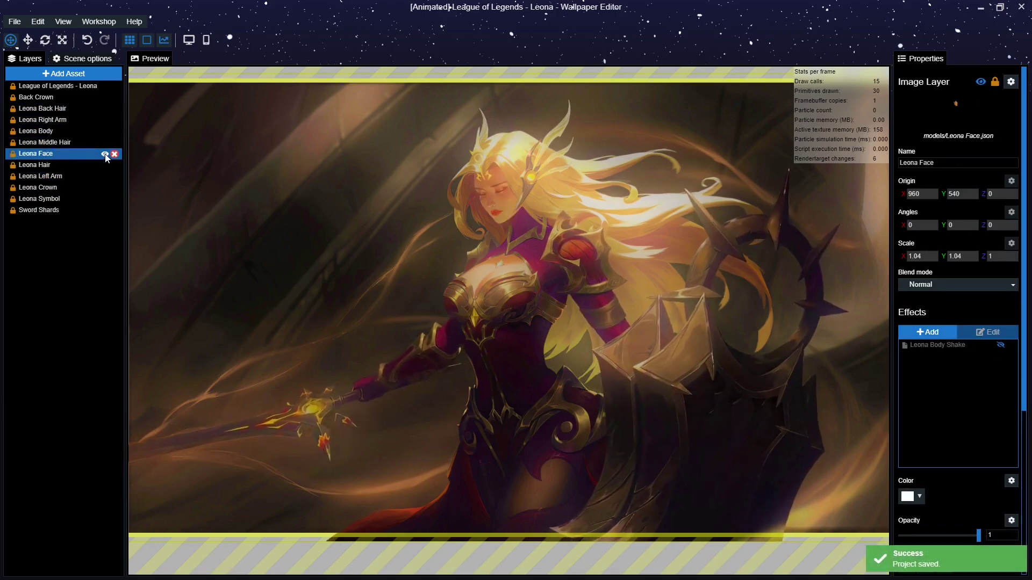
- Add a Shake effect named Leona Head Tilt to the Leona Face layer and bind its speed to Leona Movement Speed
click(928, 331)
double_click(349, 110)
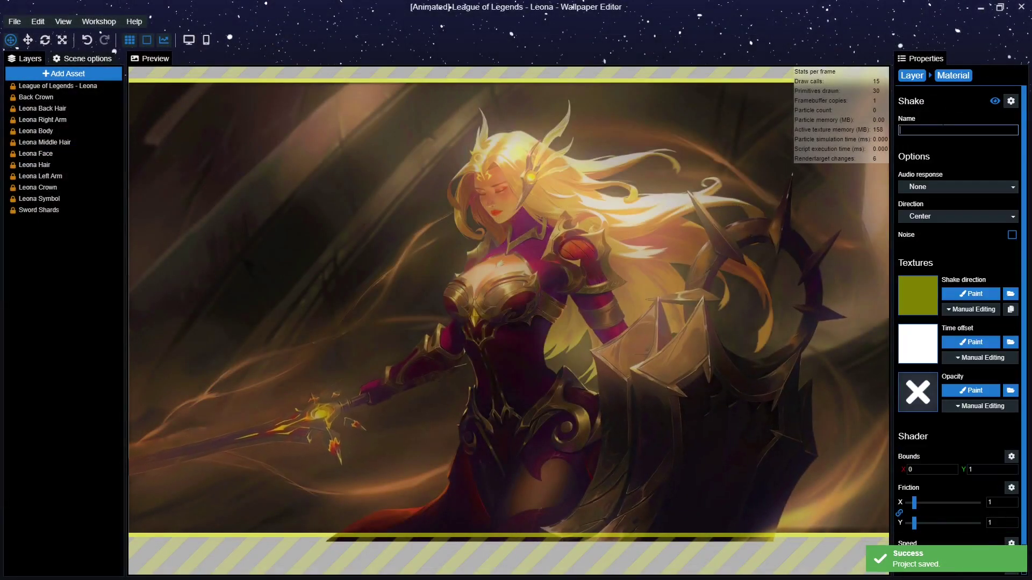
text(Leona Head Tilt)
click(1012, 543)
click(968, 468)
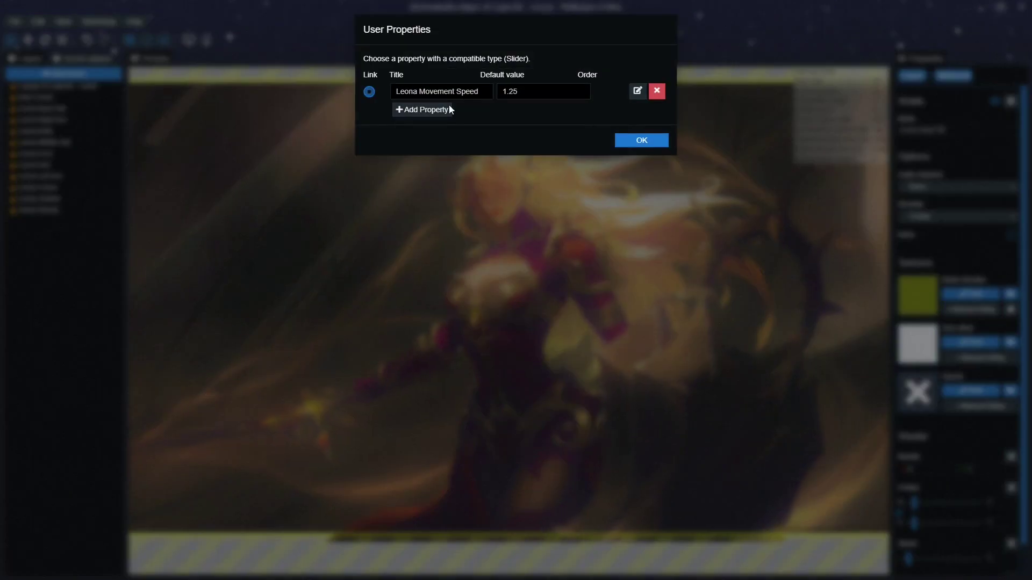
click(638, 138)
- Paint a Spin stroke of strength 255 and size 951 at Leona's chin in Head Tilt's shake direction mask, and set the effect strength to 0.16
click(989, 342)
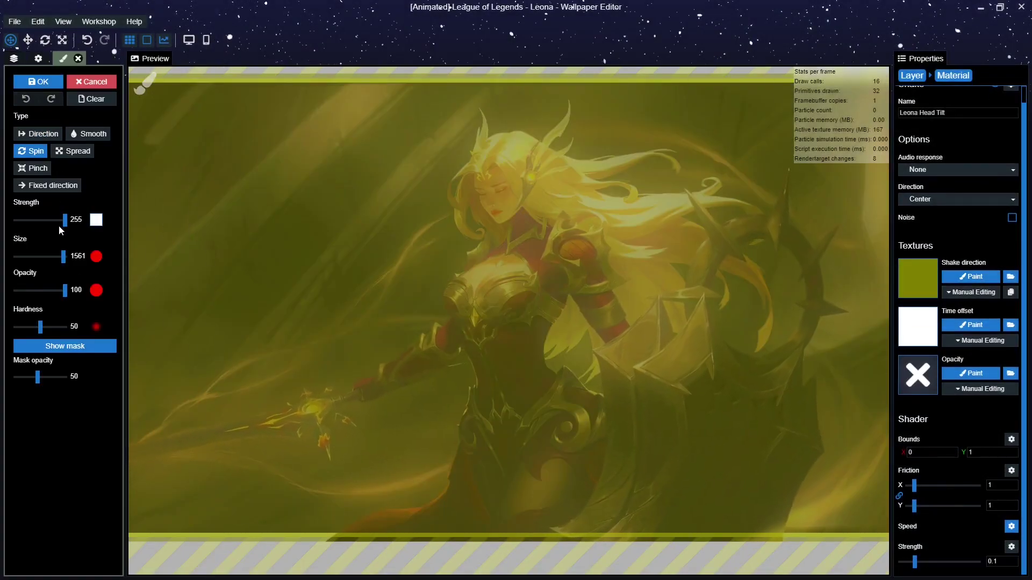
drag(518, 217, 517, 216)
key(ctrl+s)
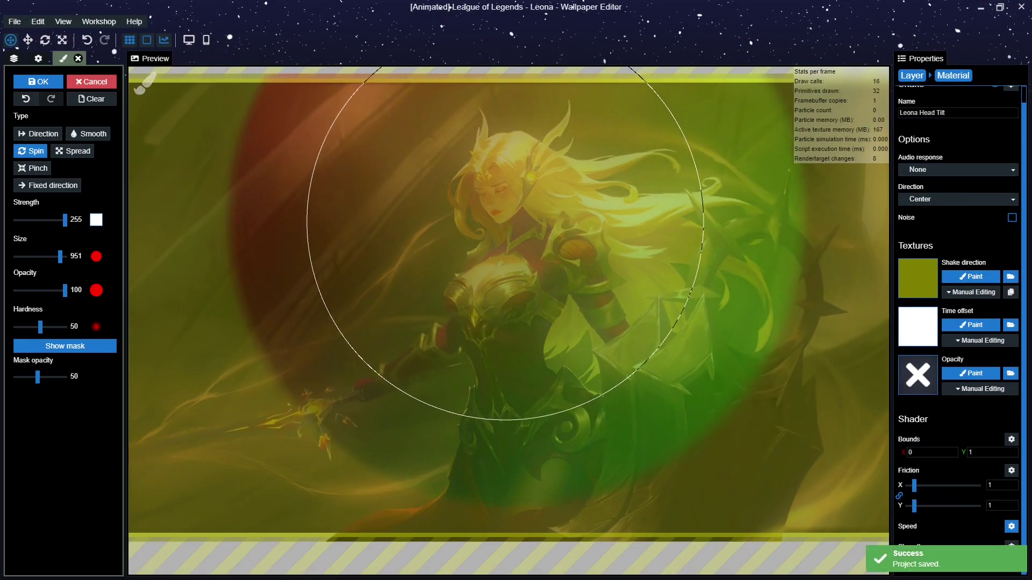
click(38, 81)
text(0.16)
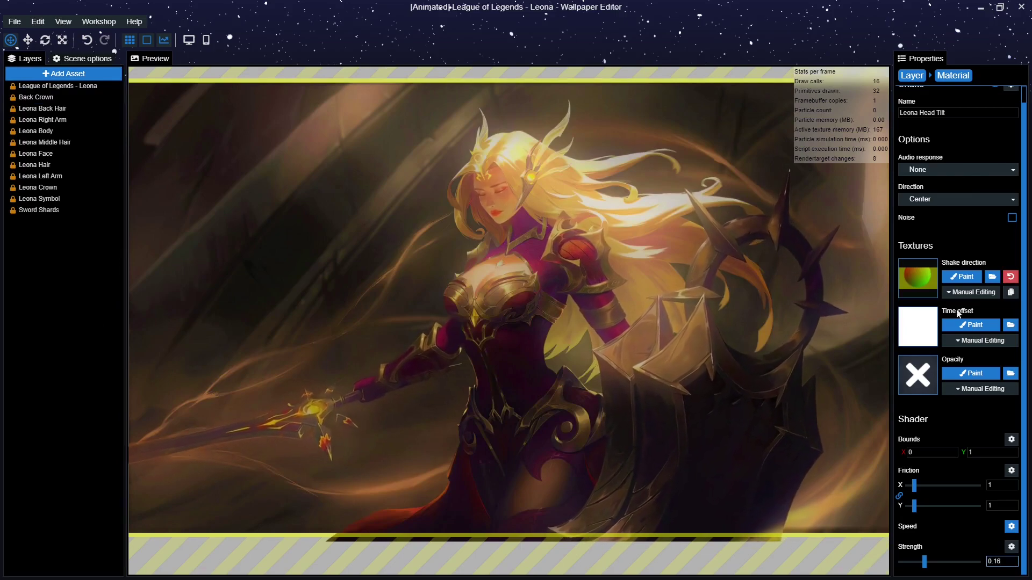
- Fill the time offset mask of the Leona Face layer's Head Tilt with an amount of 227
click(968, 321)
drag(65, 168, 59, 178)
click(90, 81)
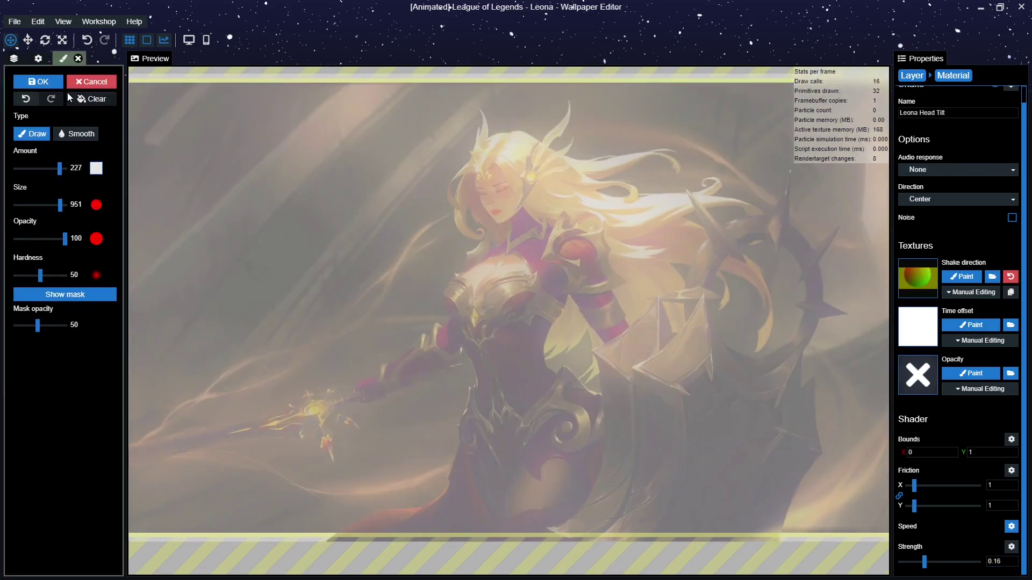
- Copy Leona Head Tilt from the Leona Face layer and paste it onto the Leona Hair layer, above Leona Body Shake
click(906, 77)
right_click(932, 346)
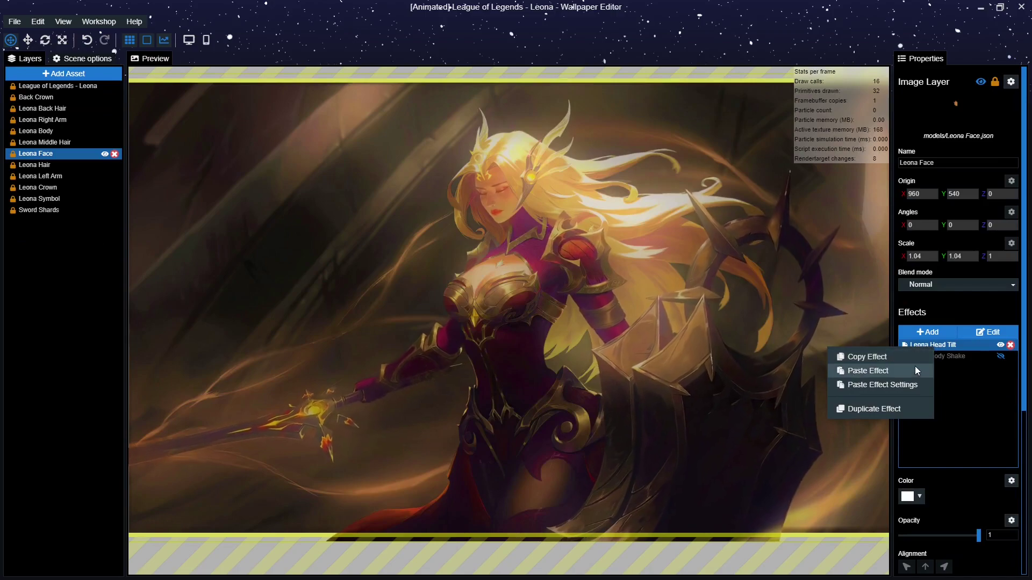
click(881, 357)
click(63, 165)
right_click(952, 377)
click(913, 388)
drag(922, 357, 922, 344)
- Paste the Leona Head Tilt effect onto the Leona Middle Hair, Leona Back Hair and Back Crown layers
click(66, 143)
right_click(937, 390)
click(904, 402)
click(62, 109)
right_click(928, 394)
click(916, 403)
click(70, 98)
right_click(960, 373)
click(959, 382)
- Paste the Leona Head Tilt effect onto the Leona Crown and Leona Symbol layers
click(67, 109)
click(65, 143)
click(63, 166)
click(63, 177)
click(62, 188)
right_click(939, 371)
click(938, 381)
click(47, 200)
right_click(937, 376)
click(935, 386)
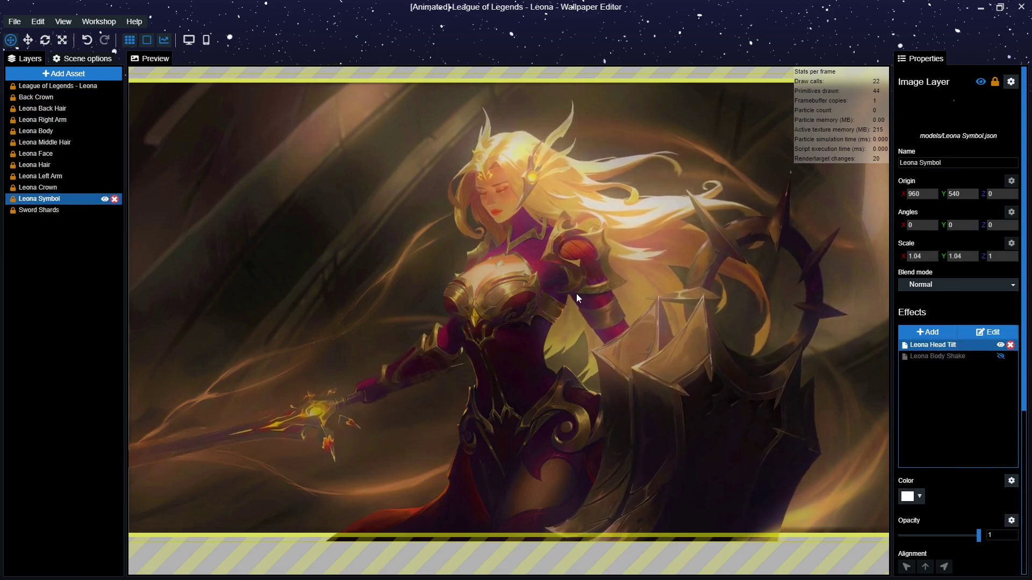
- Reset the time offset mask of the Leona Symbol layer's Head Tilt and refill it with an amount of 211
double_click(947, 345)
scroll(505, 171, up, 5)
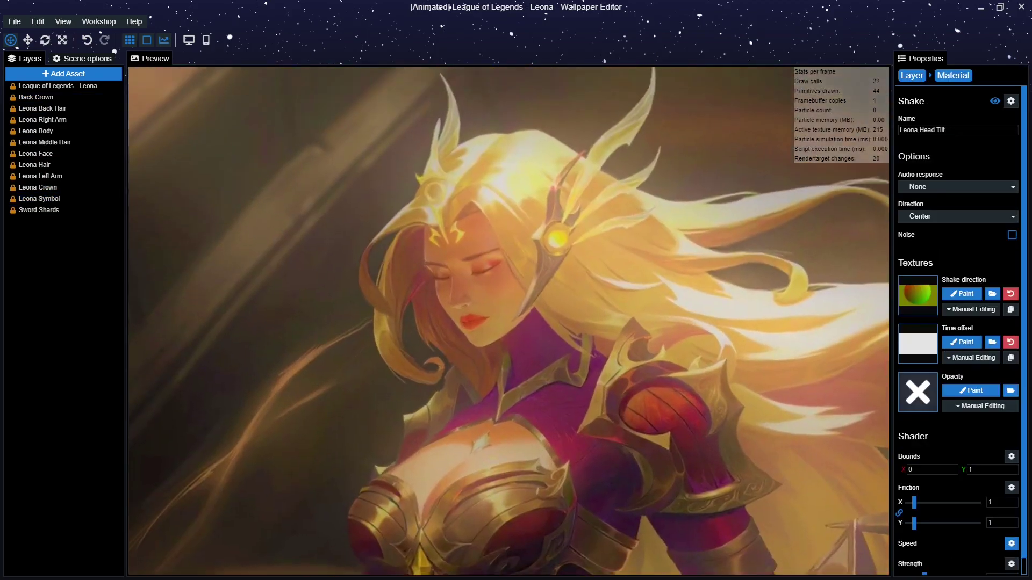
key(ctrl+s)
click(942, 548)
click(961, 342)
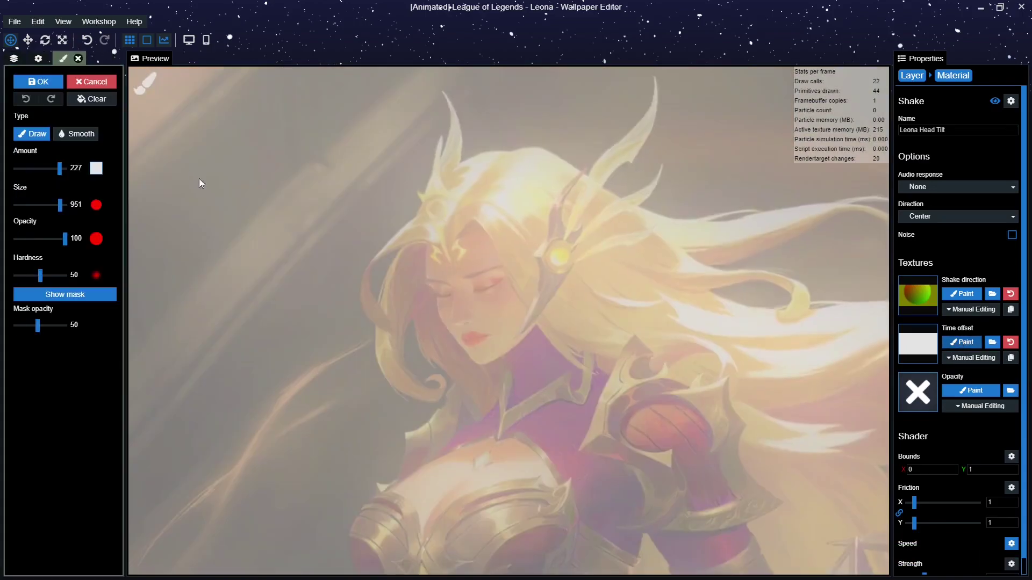
drag(60, 170, 57, 182)
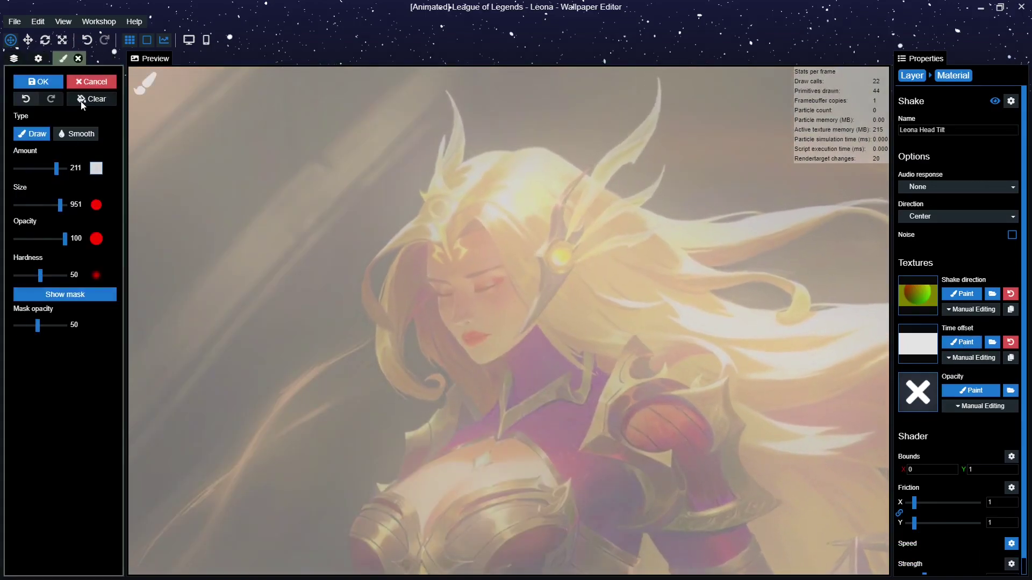
click(92, 85)
click(1010, 342)
click(974, 343)
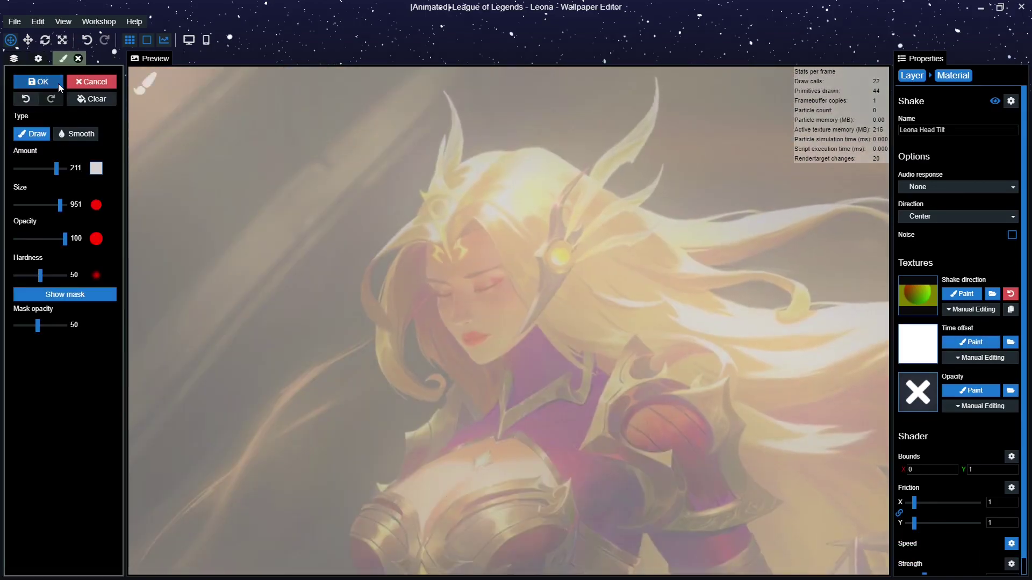
click(55, 83)
click(916, 76)
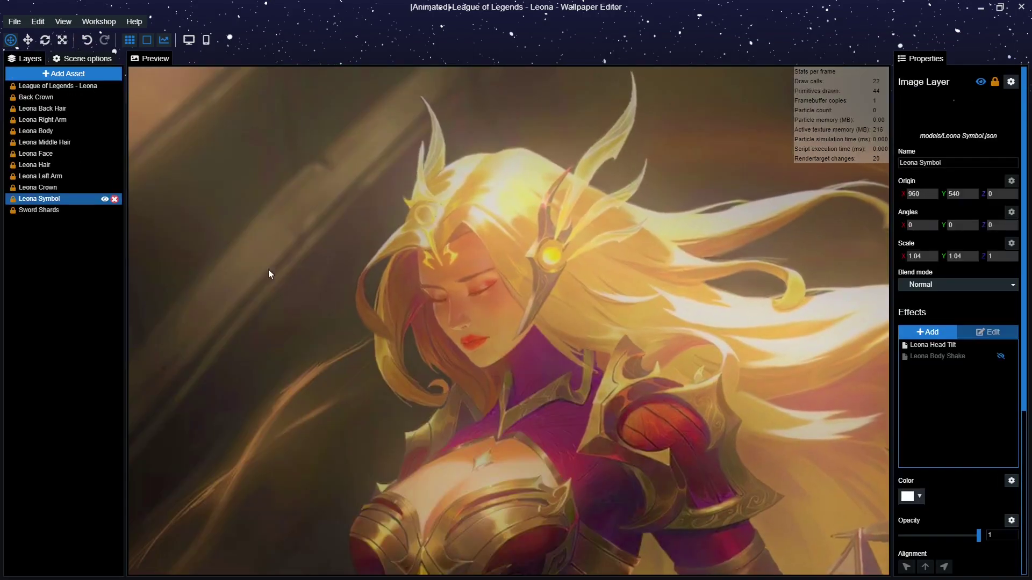
- Refill the time offset masks of Head Tilt on the Leona Crown and Back Crown layers with an amount of 211, and save the project
double_click(940, 346)
click(966, 339)
click(53, 84)
click(60, 187)
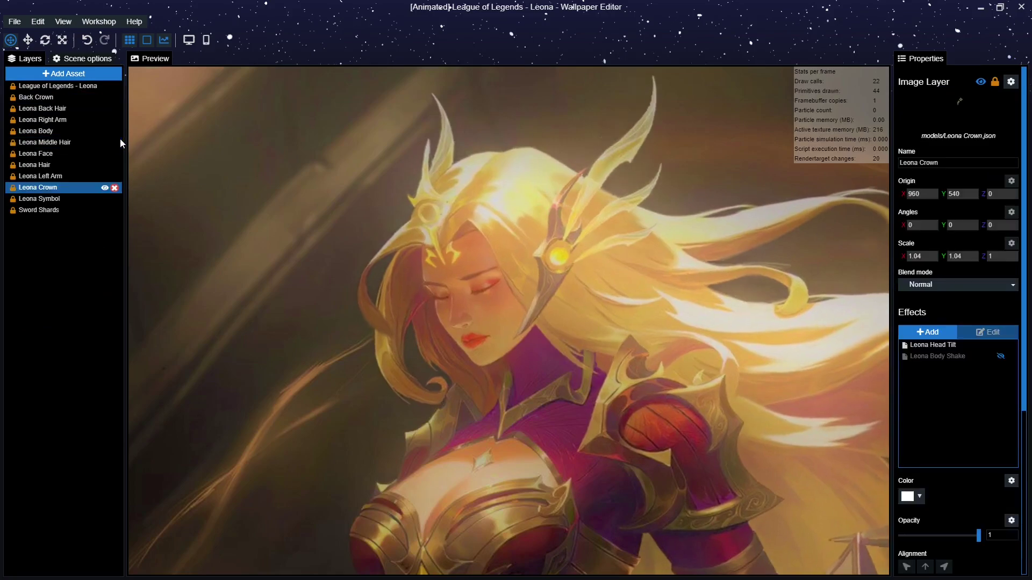
click(60, 98)
double_click(939, 345)
click(962, 343)
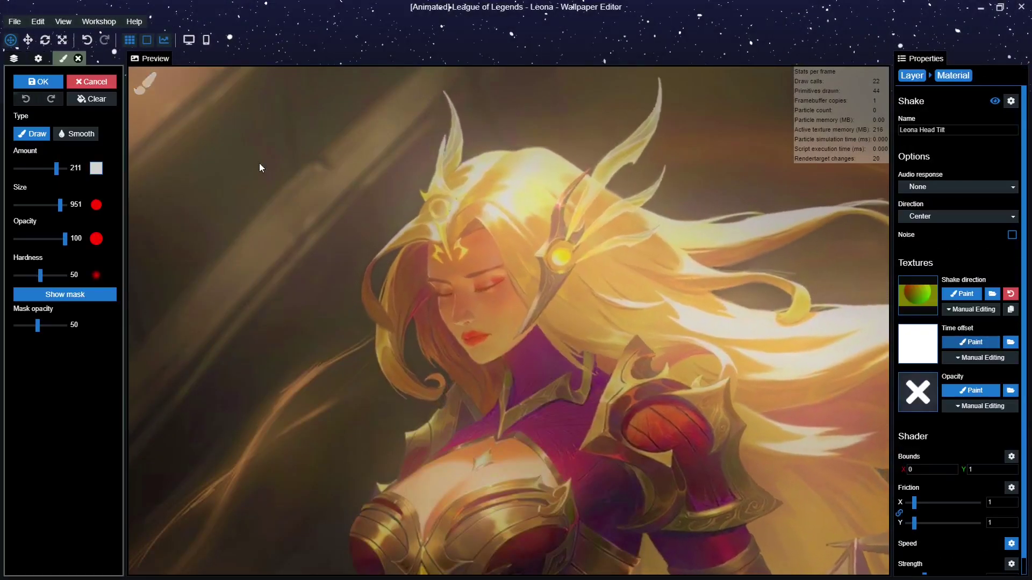
click(49, 83)
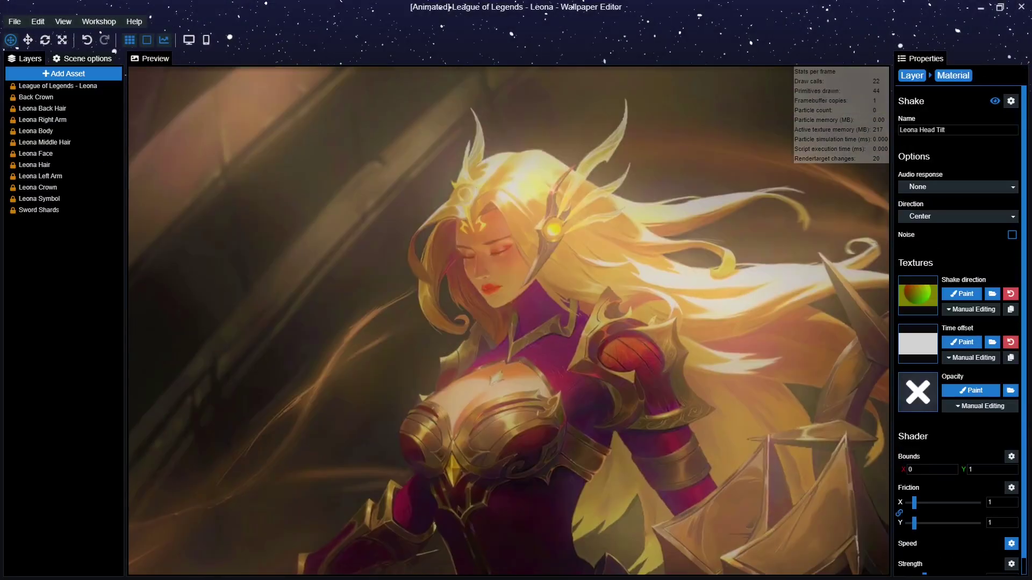
scroll(522, 334, down, 3)
drag(522, 333, 519, 228)
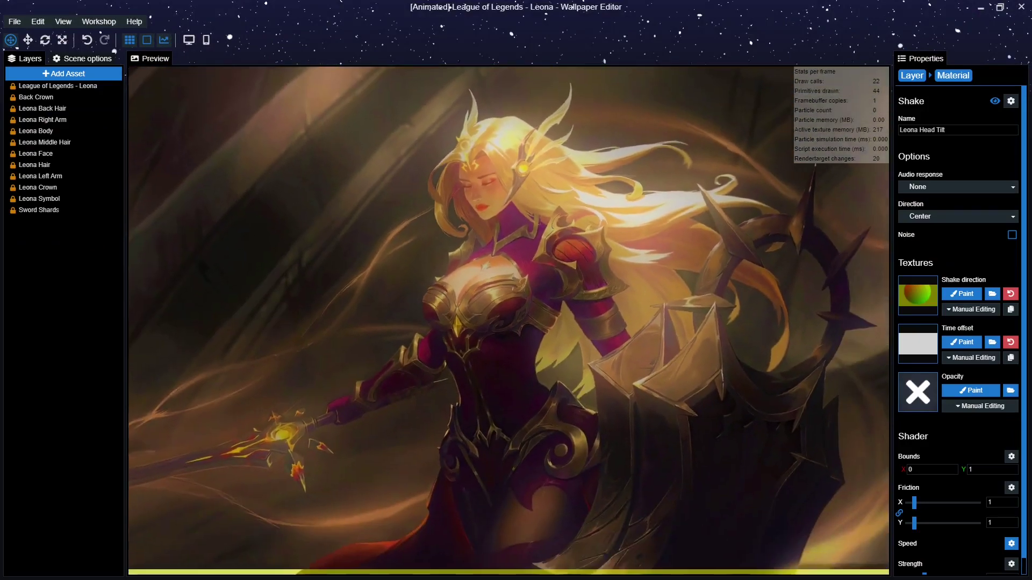
scroll(519, 229, down, 2)
key(ctrl+s)
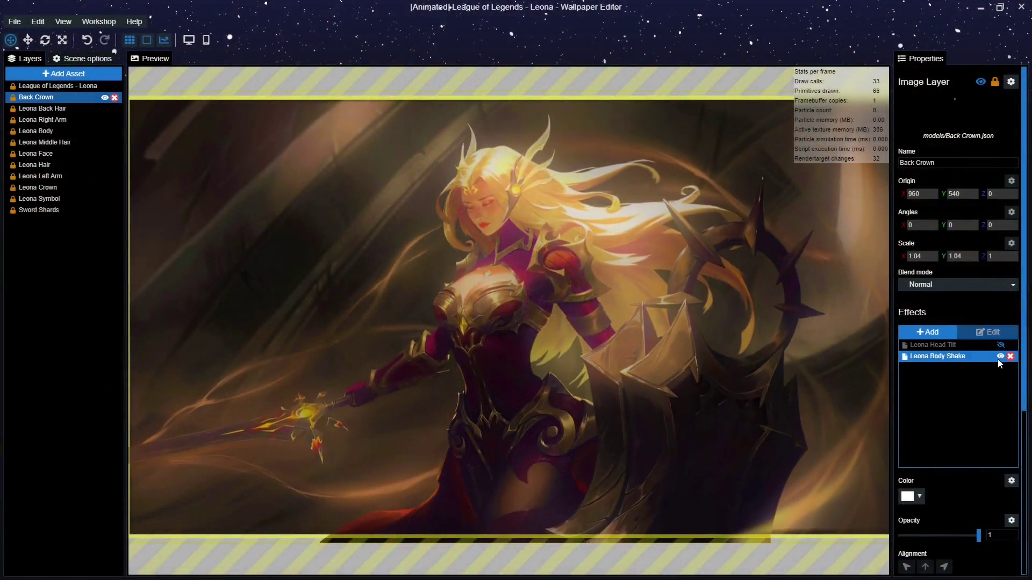
- Hide the effects on the Back Crown, Leona Back Hair, Leona Right Arm and Leona Body layers
click(999, 357)
click(65, 108)
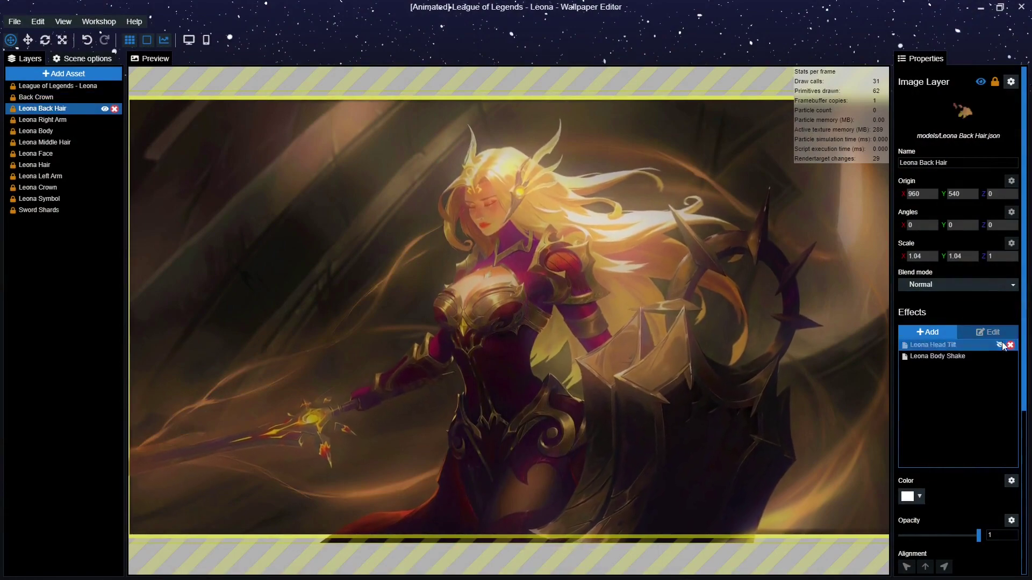
click(1000, 346)
click(1001, 356)
click(65, 120)
click(1000, 346)
click(1000, 356)
key(Down)
key(Down)
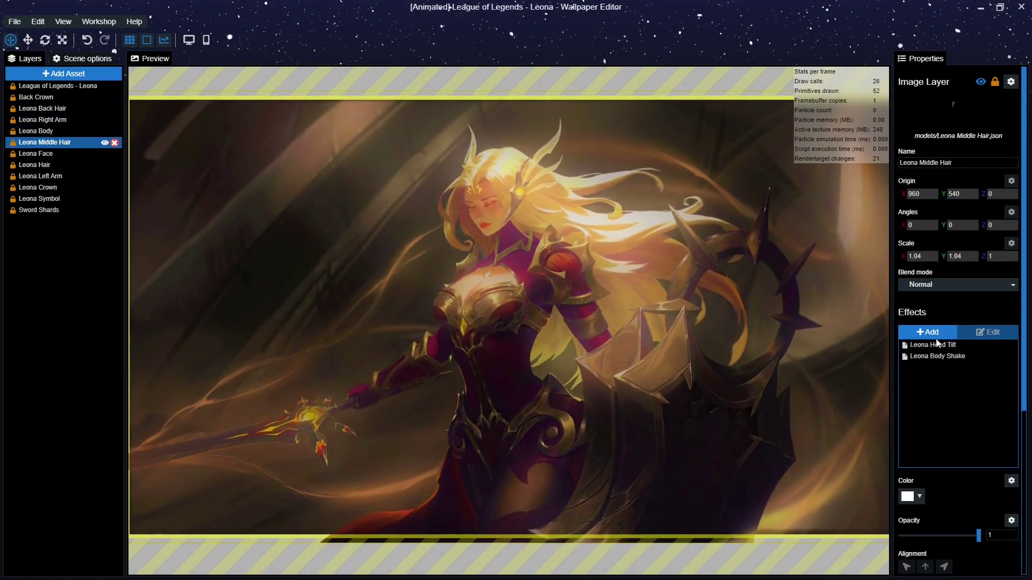
- Hide the Head Tilt and Body Shake effects on the Leona Middle Hair, Leona Face and Leona Hair layers
ctrl+click(59, 154)
click(60, 156)
click(1000, 345)
click(1000, 356)
click(62, 166)
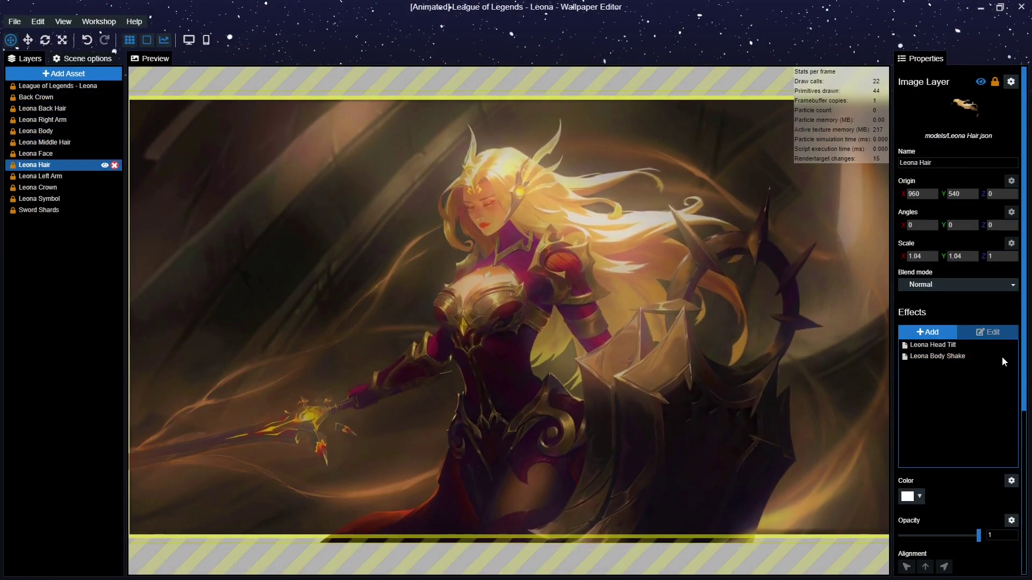
click(1000, 345)
click(1001, 357)
- Hide the effects on the Leona Left Arm, Leona Crown, Leona Symbol and Sword Shards layers
click(65, 176)
key(Down)
key(Down)
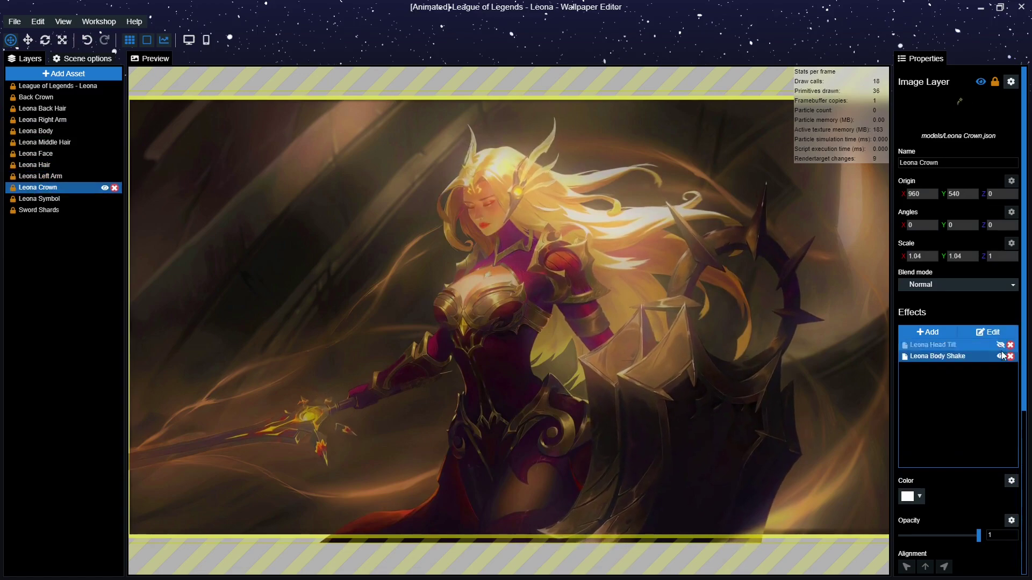
key(Down)
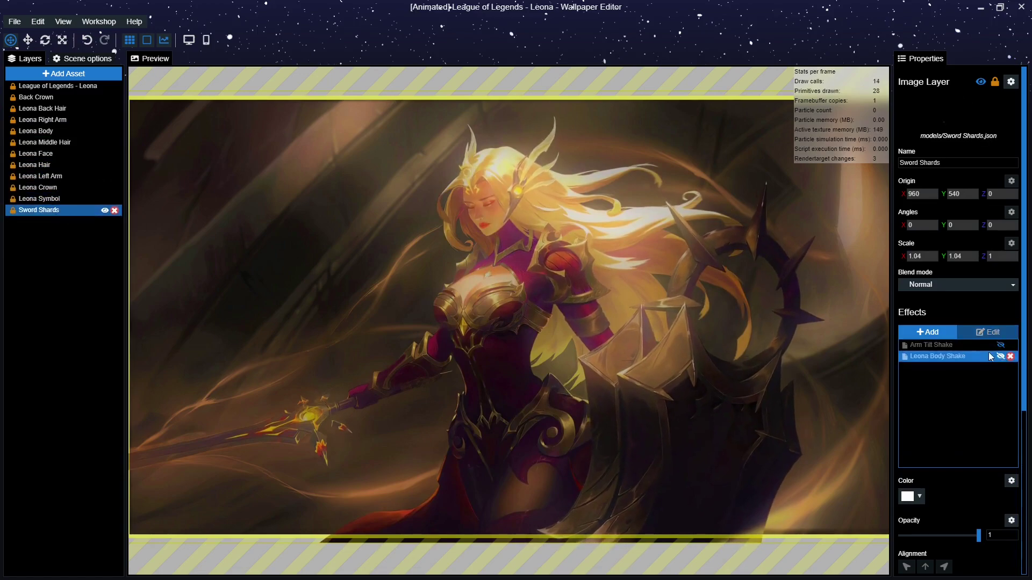
- Add a Water Waves effect to the Leona Back Hair layer
click(35, 109)
scroll(551, 273, up, 3)
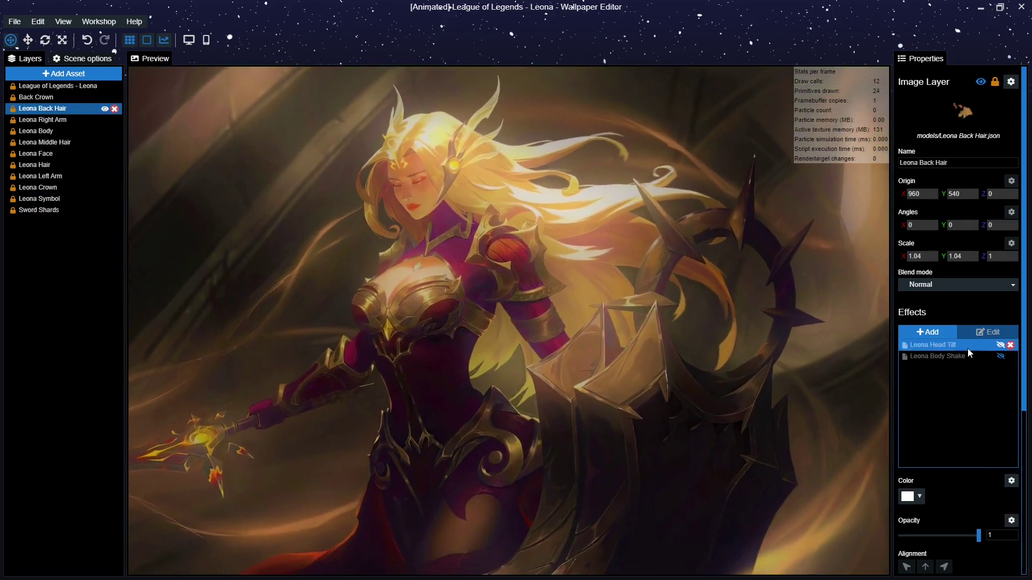
click(927, 333)
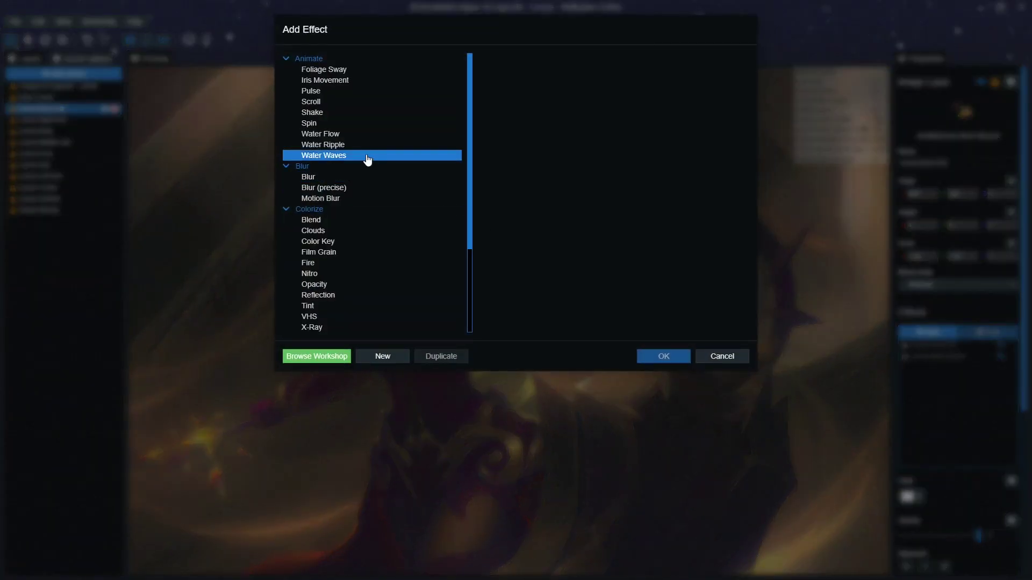
click(368, 157)
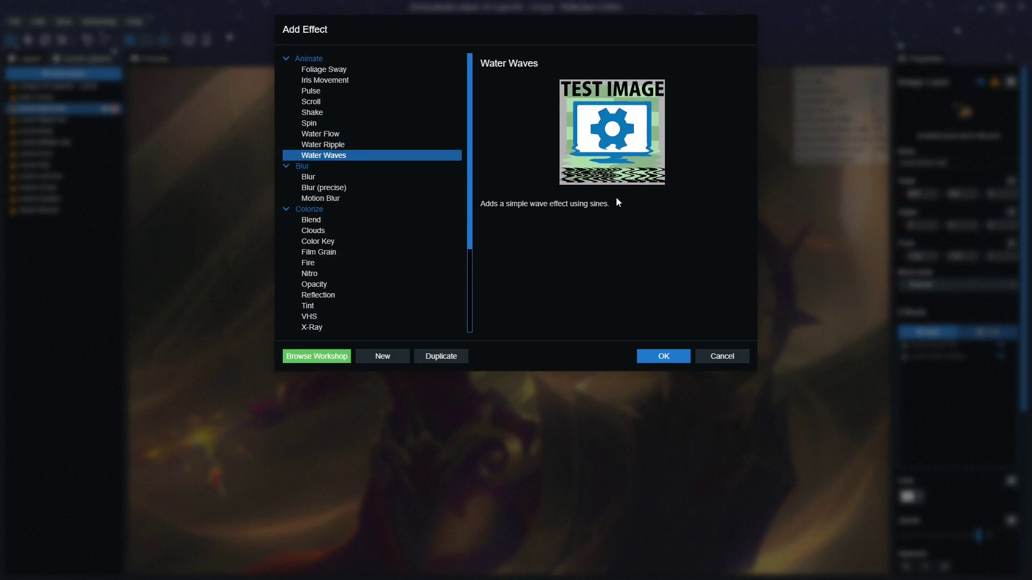
click(670, 359)
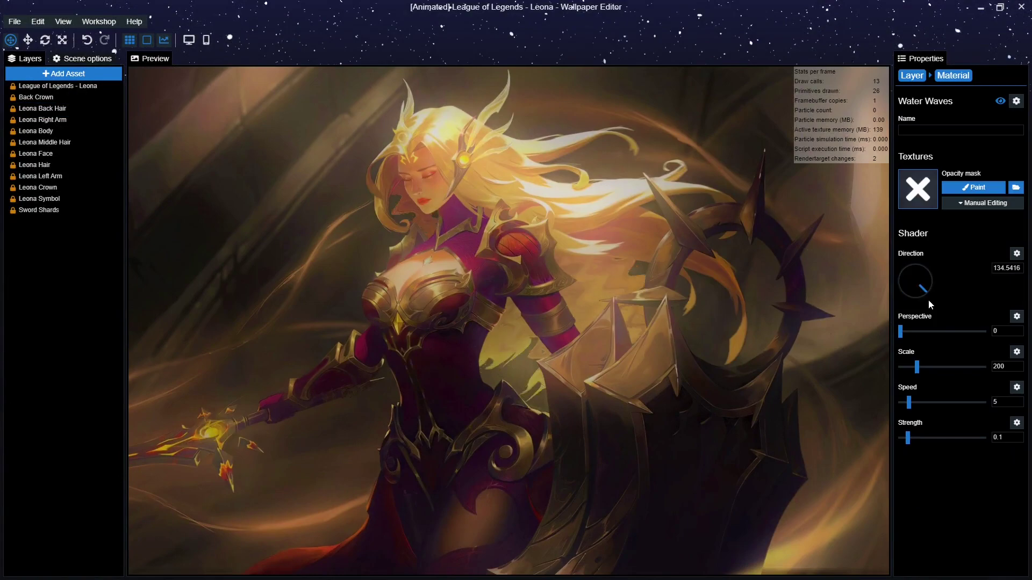
- Name the Water Waves effect Hair waves, with a direction of about 149, a scale of 10 and a speed of 1.5
drag(925, 292, 926, 298)
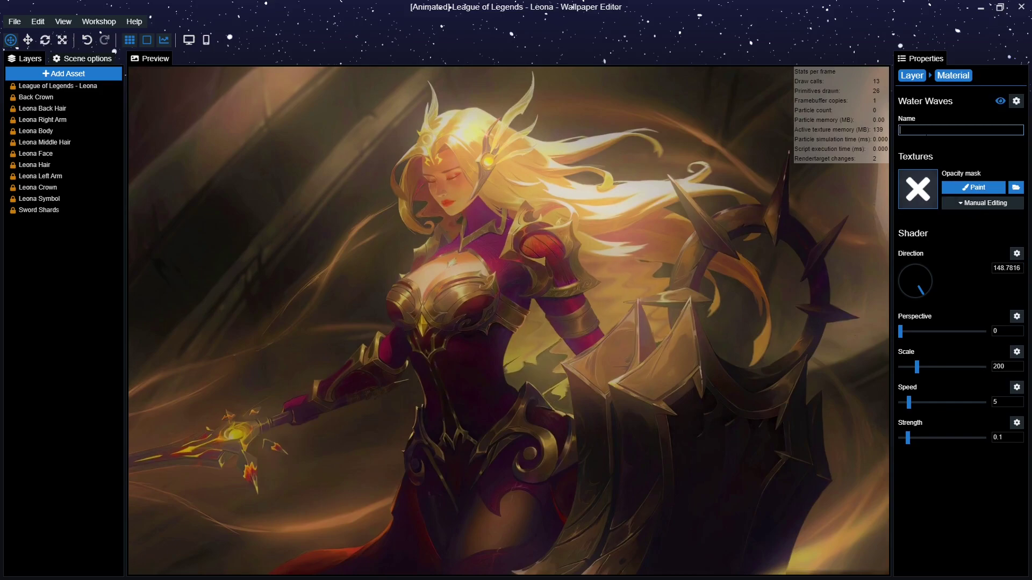
click(956, 227)
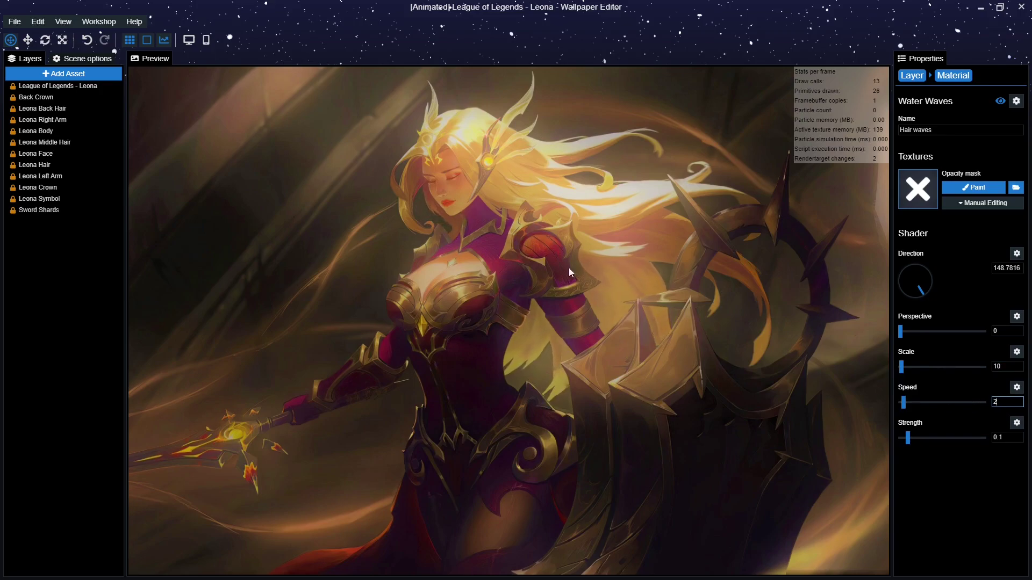
text(.5)
- Paint the Hair waves opacity mask over the flowing back hair with amount 255 and size 168, and save the project
click(944, 188)
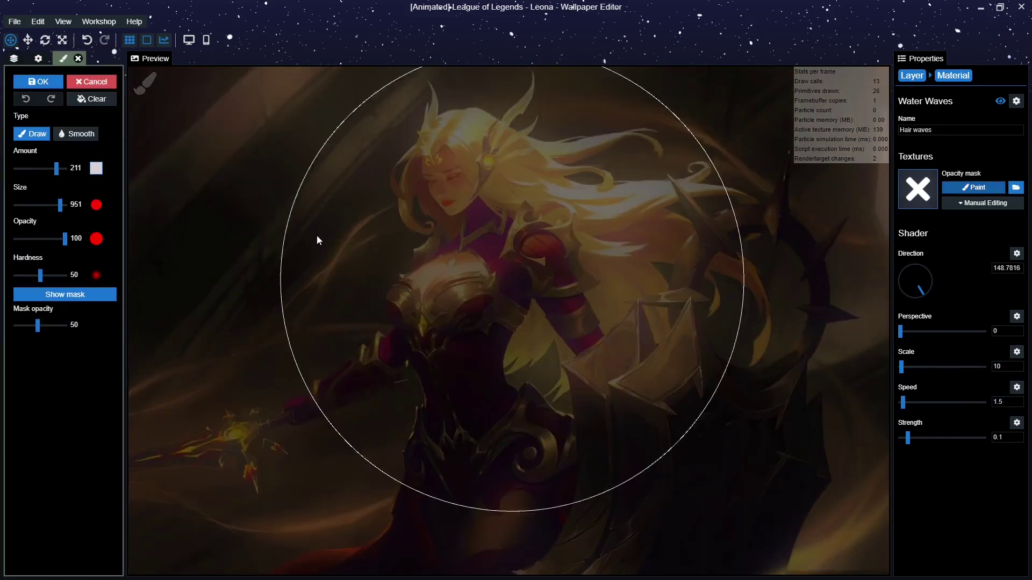
click(64, 294)
click(83, 293)
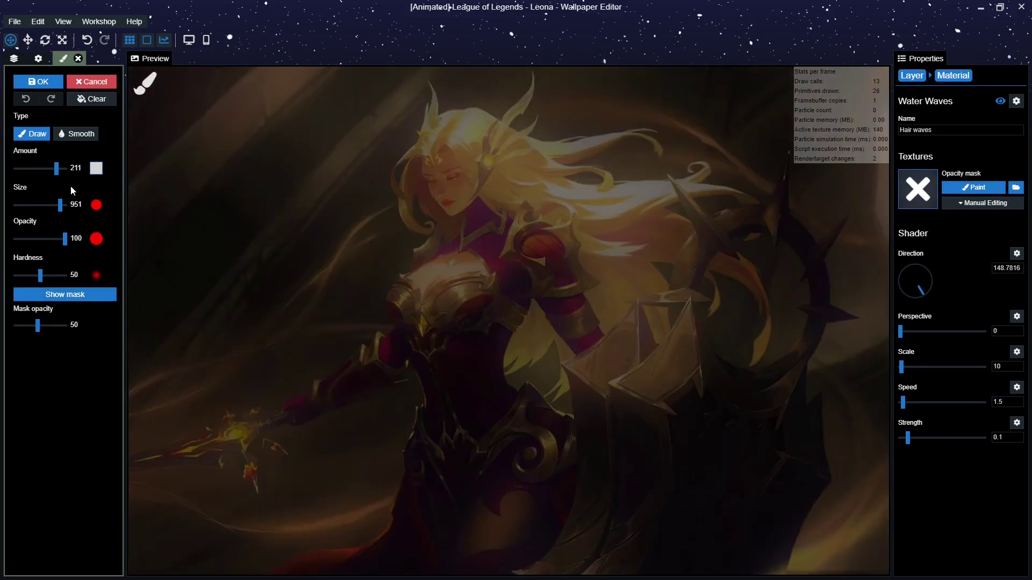
drag(40, 208, 50, 210)
scroll(353, 209, up, 2)
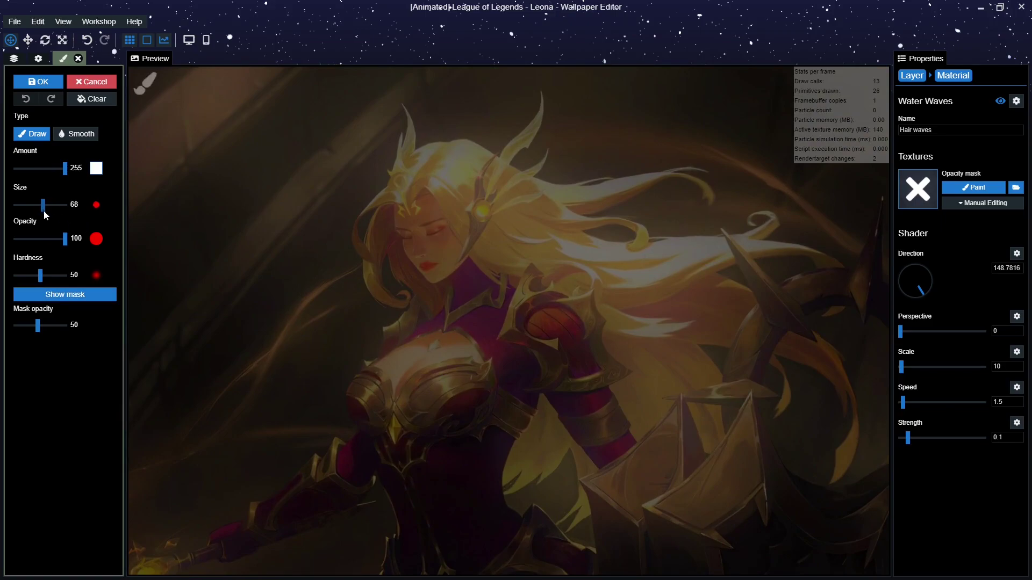
mouse_move(457, 344)
mouse_down()
mouse_move(476, 376)
mouse_move(728, 334)
mouse_move(499, 496)
mouse_move(502, 364)
mouse_move(691, 299)
mouse_up()
key(ctrl+s)
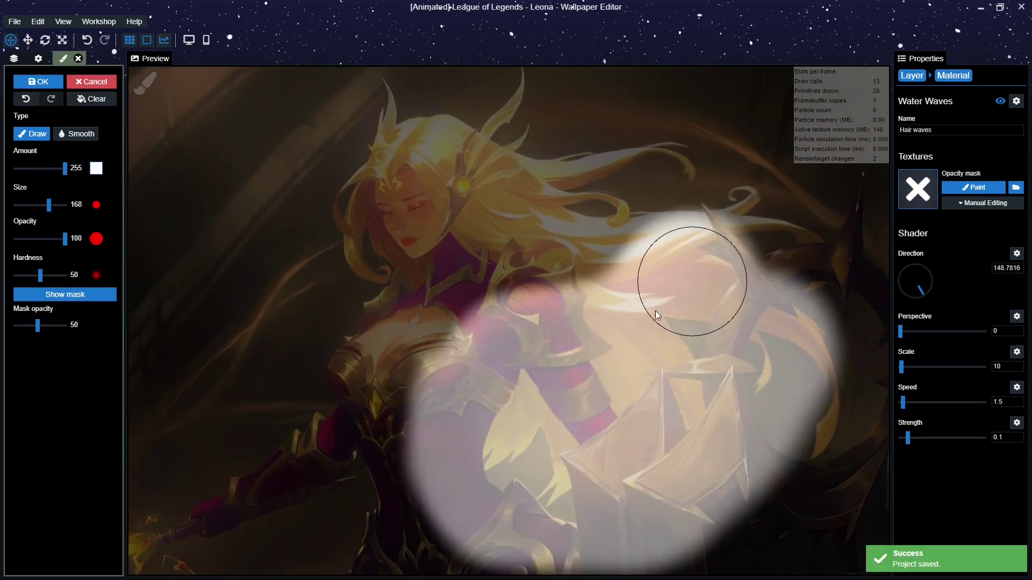
- Fade the opacity mask around the head and shoulder with lower brush amounts, and move Hair waves to the head of the effect list
drag(55, 168, 49, 169)
drag(49, 205, 44, 205)
drag(388, 193, 414, 300)
drag(49, 168, 36, 176)
mouse_move(389, 207)
mouse_down()
mouse_move(456, 269)
mouse_move(398, 258)
mouse_move(435, 280)
mouse_up()
mouse_move(34, 168)
mouse_down()
mouse_move(21, 169)
mouse_move(34, 170)
mouse_up()
click(90, 295)
drag(44, 205, 47, 210)
drag(46, 169, 49, 170)
mouse_move(488, 339)
mouse_down()
mouse_move(656, 269)
mouse_move(565, 208)
mouse_up()
click(39, 82)
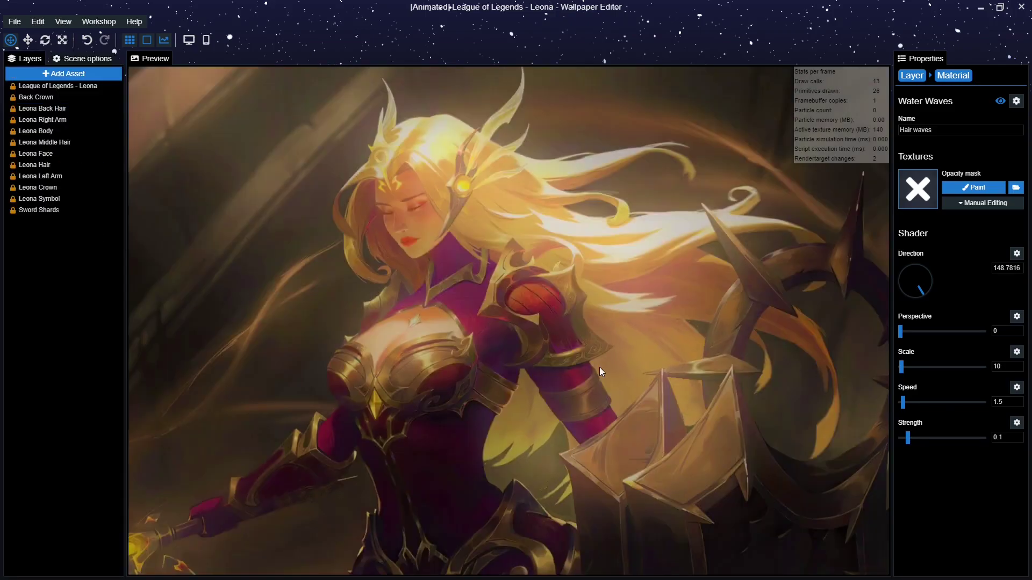
click(914, 77)
drag(947, 368, 930, 347)
- Add a Water Waves effect named Hair Waves to the Leona Middle Hair layer
click(56, 142)
click(927, 332)
click(396, 160)
click(643, 358)
click(961, 130)
text(Hair Waves)
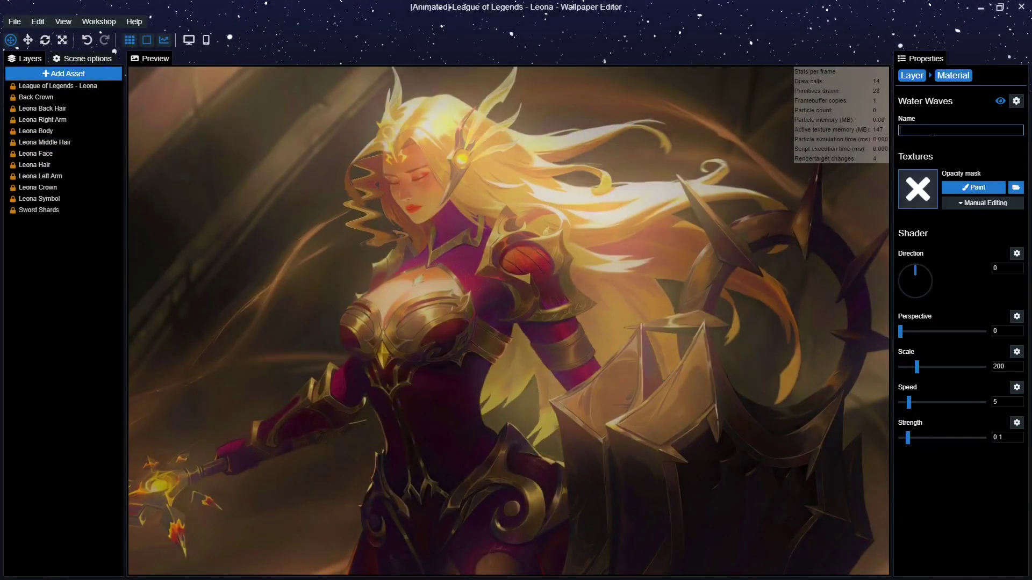
- Set the Middle Hair's Hair Waves effect to a direction of about 171, scale 20, speed 1.4 and strength 0.05
click(912, 293)
click(993, 105)
click(921, 296)
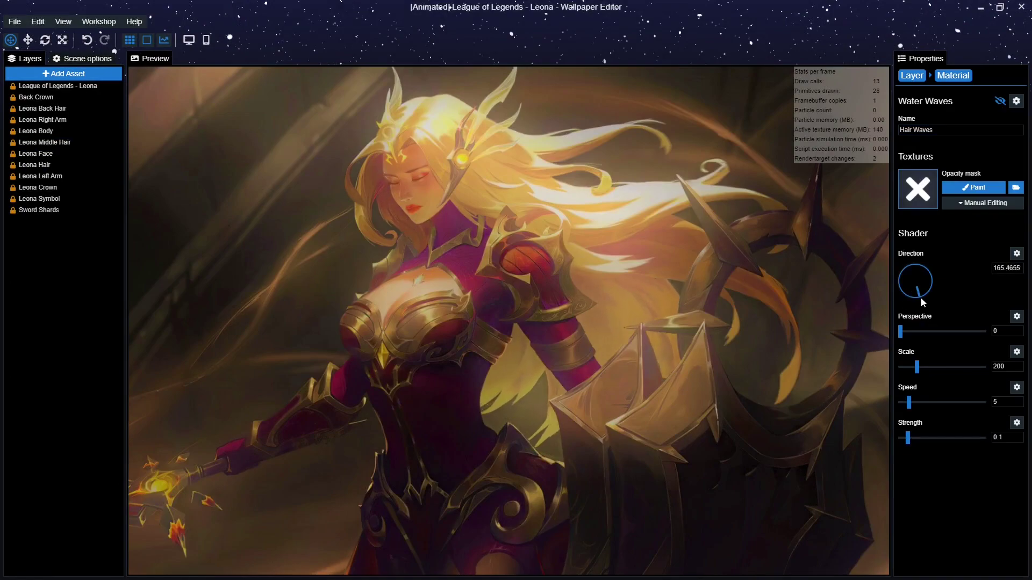
click(1000, 102)
click(1008, 364)
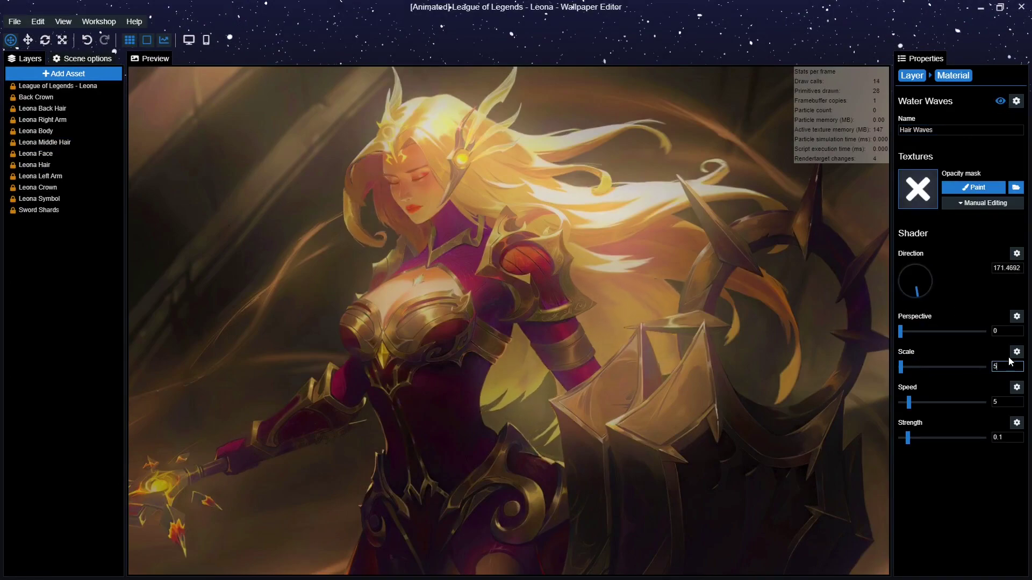
text(20)
key(Tab)
text(1.4)
key(Tab)
text(0.05)
- Paint the Hair Waves opacity mask over the locks around the face with brush size 87, lowering the amount to 144 near the forehead, and save
scroll(420, 200, up, 2)
drag(420, 200, 446, 217)
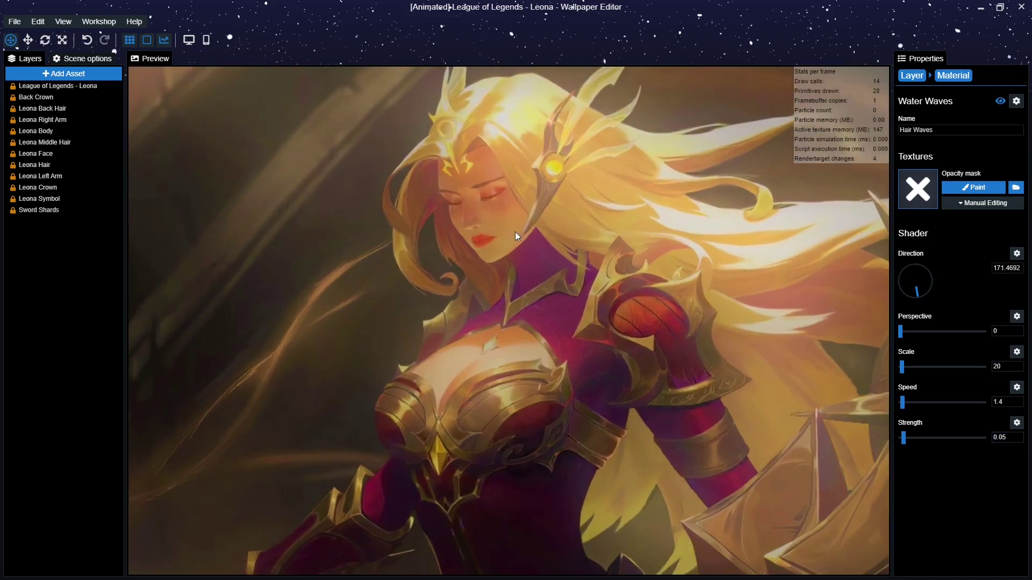
click(971, 188)
mouse_move(467, 317)
mouse_down()
mouse_move(399, 274)
mouse_move(453, 276)
mouse_up()
drag(57, 171, 51, 172)
drag(393, 150, 457, 198)
drag(51, 169, 43, 170)
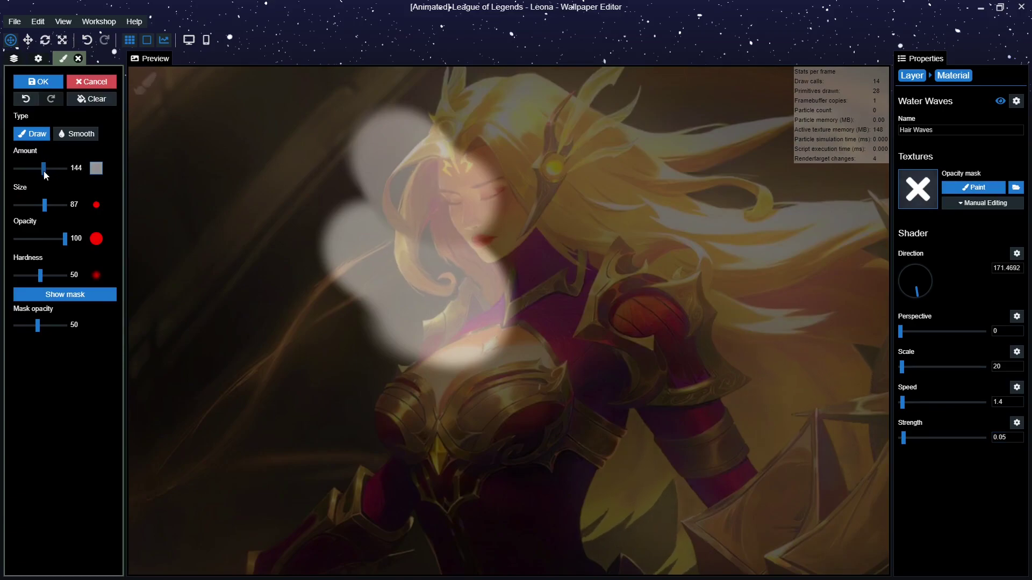
drag(434, 186, 465, 157)
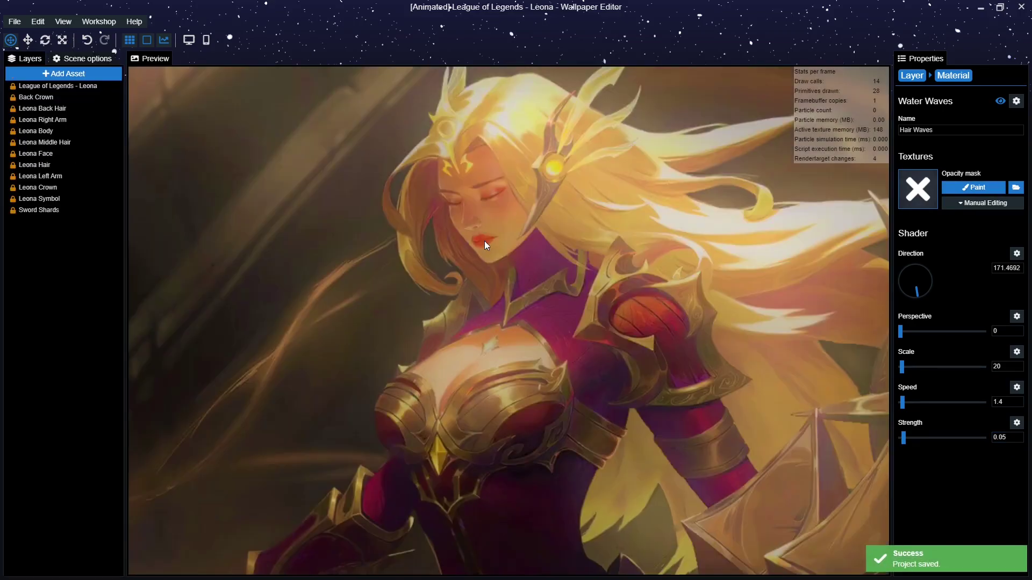
scroll(476, 235, down, 1)
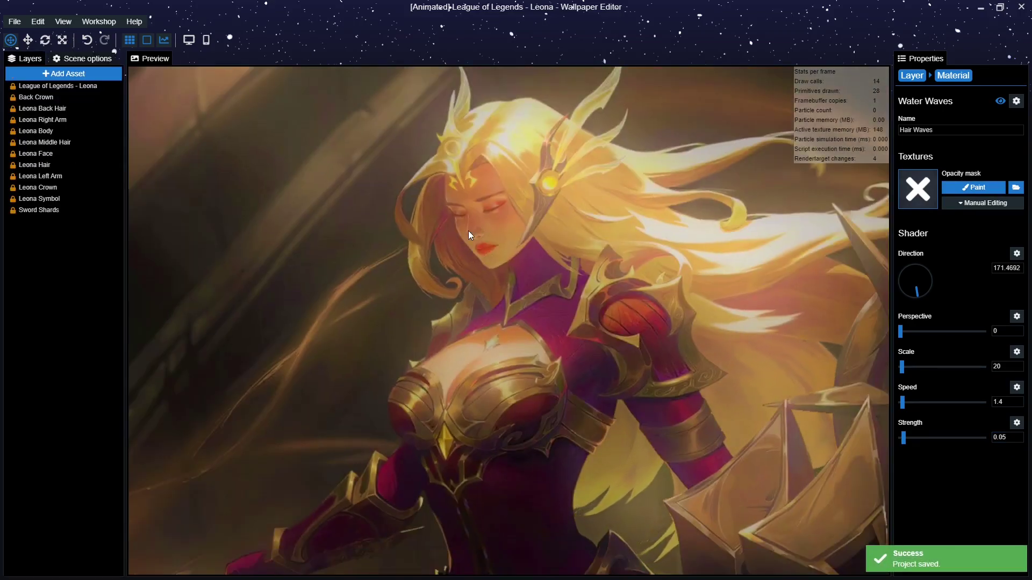
click(974, 188)
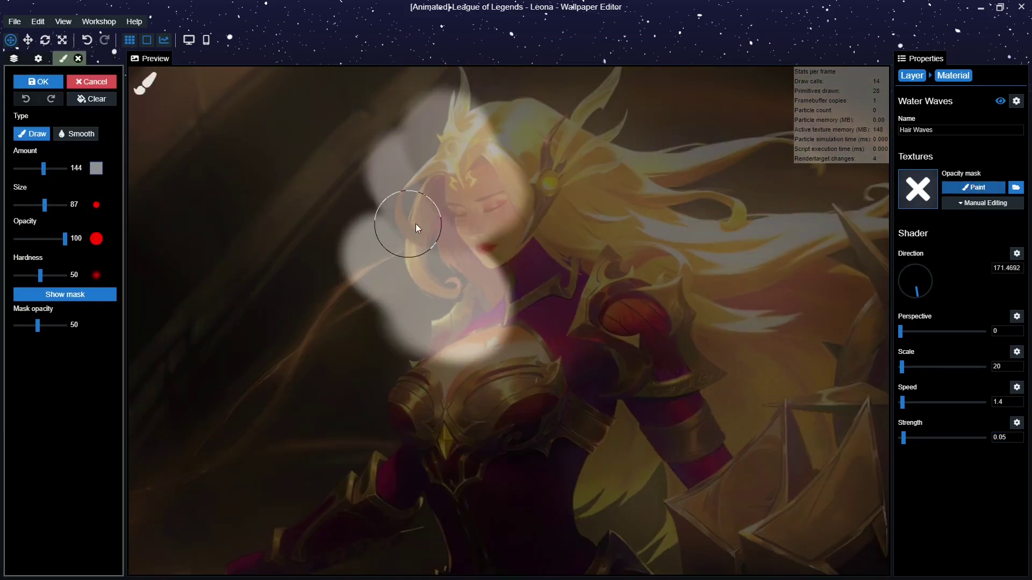
click(39, 82)
- Add a Water Waves effect to the Leona Hair layer
click(913, 77)
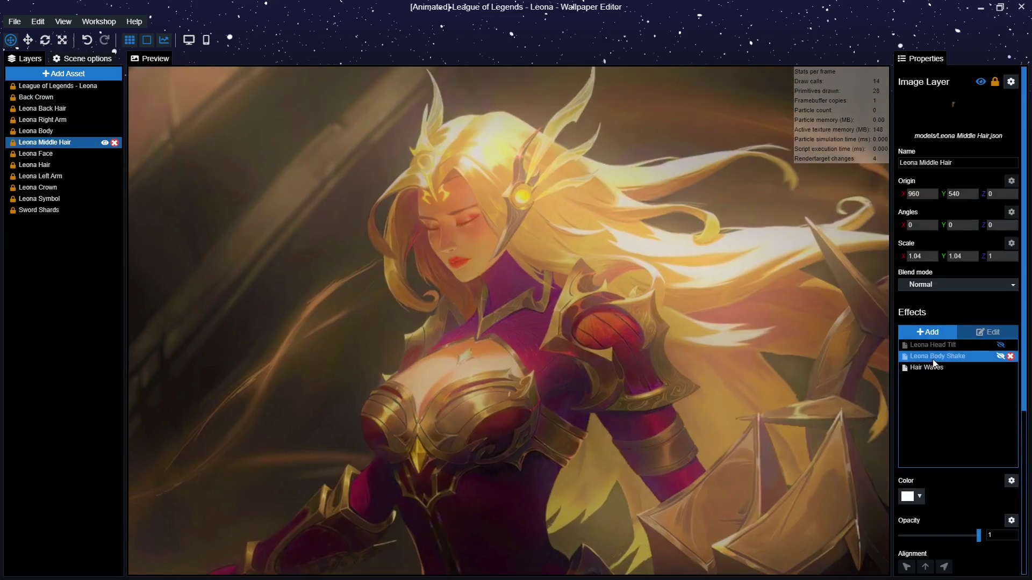
click(68, 109)
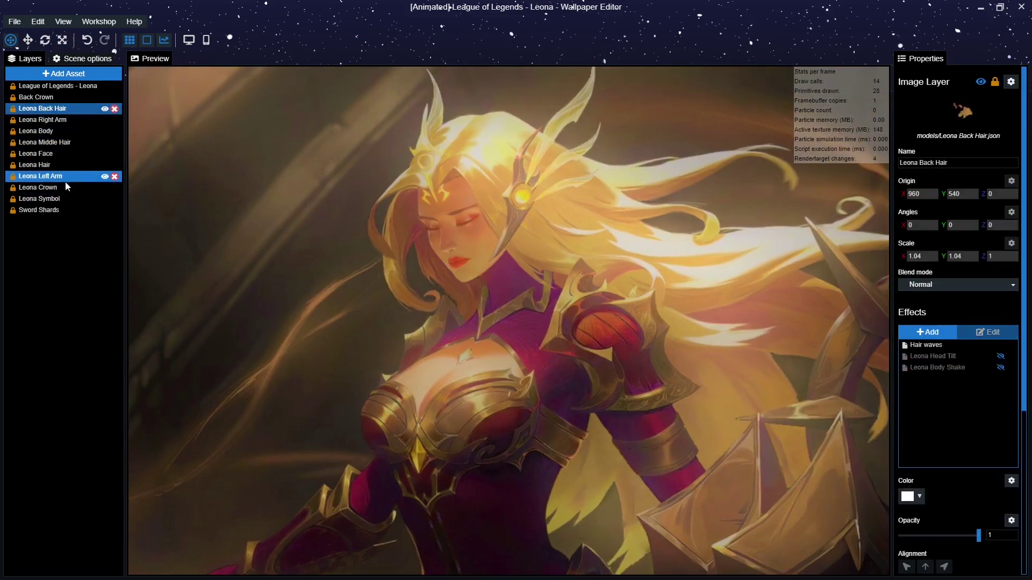
click(65, 164)
click(927, 332)
click(373, 155)
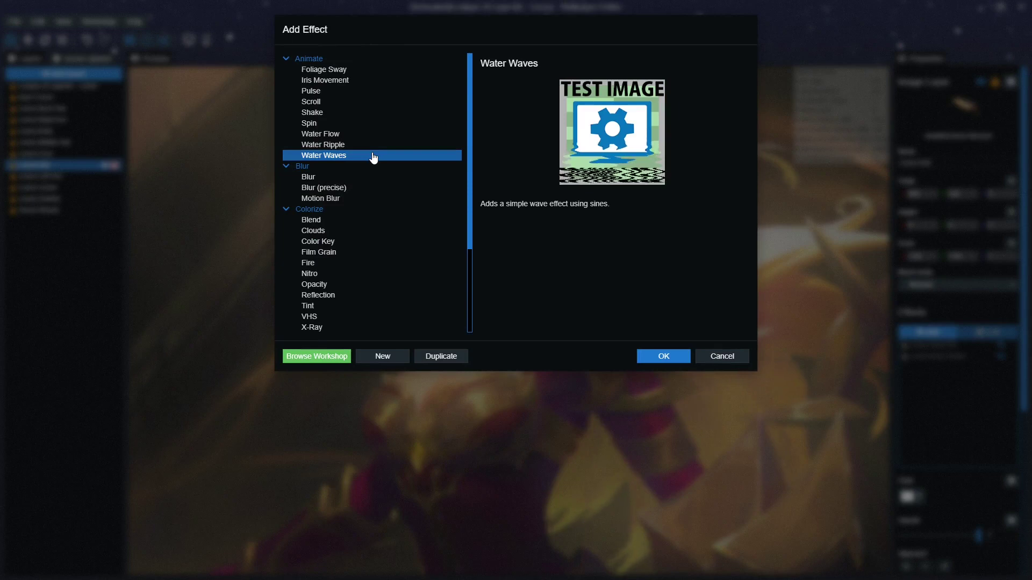
click(664, 356)
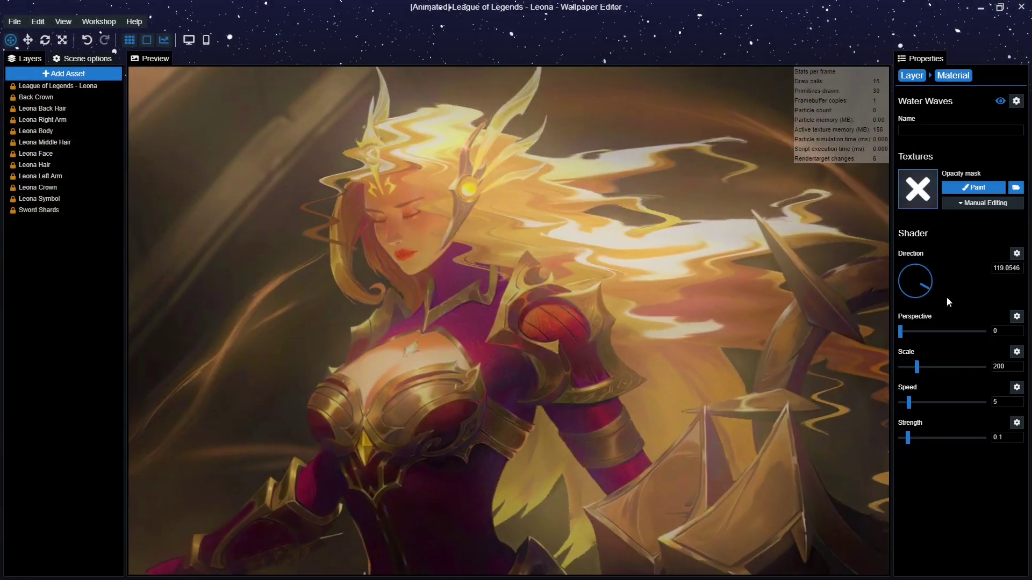
- Name the new effect Hair Waves, with a direction of about 118, a scale of 15 and a speed of 1.6
drag(947, 299, 963, 306)
double_click(1000, 366)
text(20)
scroll(724, 349, down, 4)
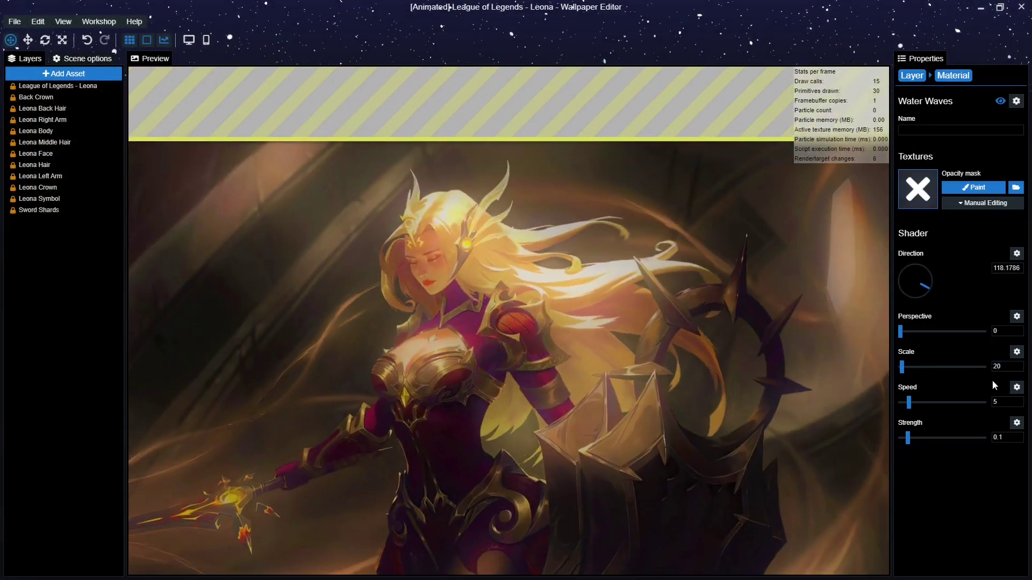
double_click(1007, 366)
text(15)
double_click(1006, 401)
text(1.6)
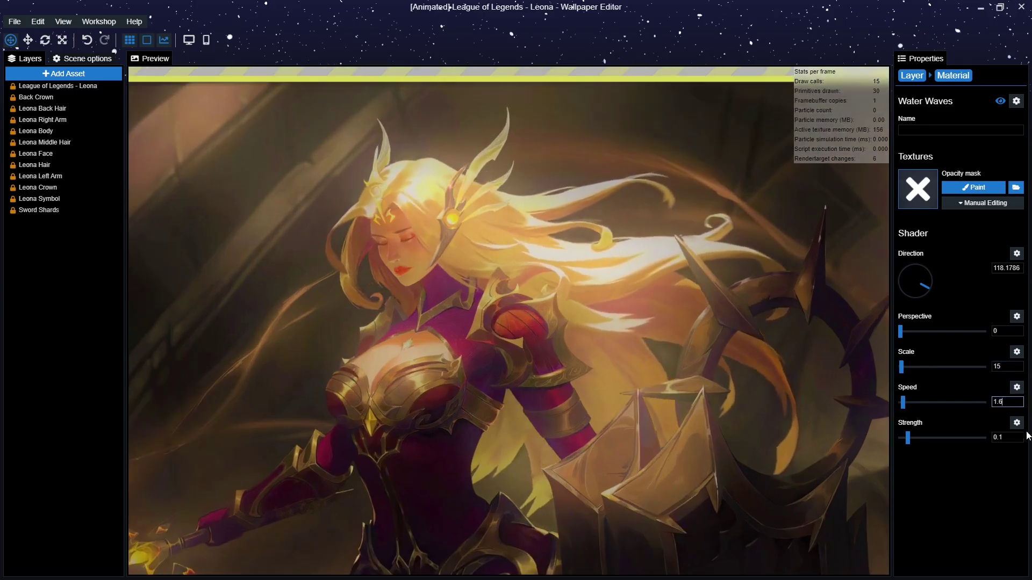
click(1007, 436)
click(987, 461)
click(961, 130)
text(Hair Waves)
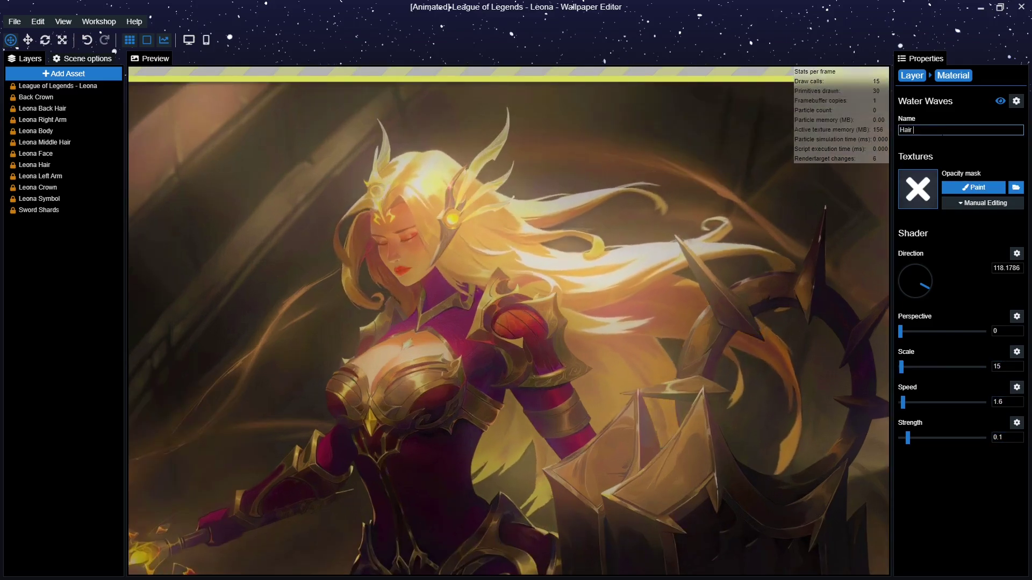
- Paint the Hair Waves opacity mask over the front locks beside the face, starting with amount 83 and size 87
click(973, 187)
scroll(456, 236, up, 3)
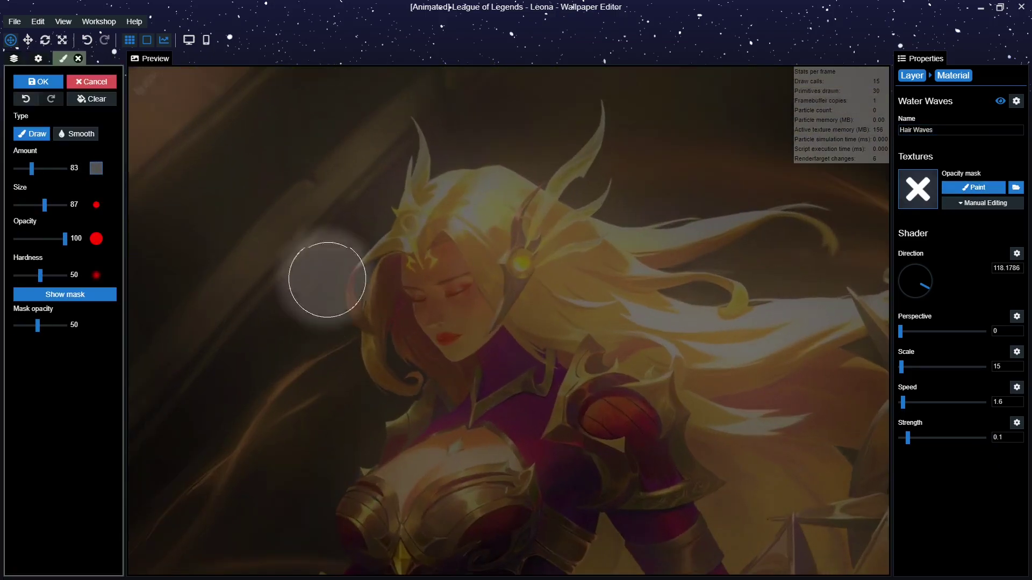
drag(325, 279, 359, 256)
drag(32, 169, 41, 180)
drag(319, 295, 319, 316)
- Extend the opacity mask faintly over the crown of the head with brush size 35, reducing the amount to 17
drag(41, 169, 25, 174)
drag(45, 207, 39, 207)
key(ctrl+s)
scroll(438, 222, up, 4)
mouse_move(379, 261)
mouse_down()
mouse_move(480, 250)
mouse_move(417, 166)
mouse_move(534, 132)
mouse_move(507, 258)
mouse_up()
drag(26, 169, 19, 184)
mouse_move(392, 270)
mouse_down()
mouse_move(456, 153)
mouse_move(533, 120)
mouse_up()
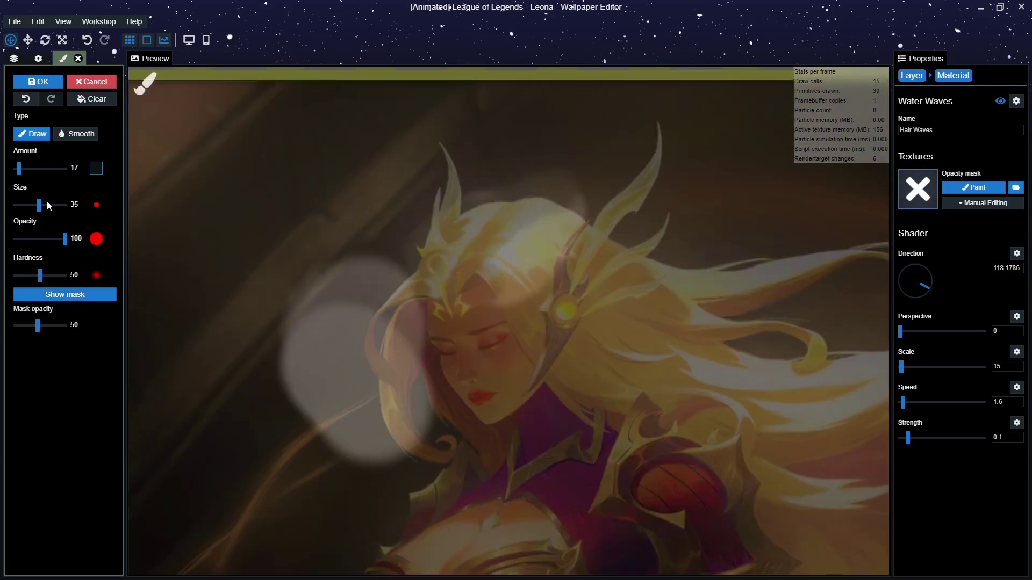
- Build up the opacity mask gradually over the hair behind the face and ear ornament, using varied brush amounts
drag(37, 170, 28, 183)
click(43, 205)
mouse_move(514, 272)
mouse_down()
mouse_move(573, 297)
mouse_move(592, 323)
mouse_up()
drag(27, 168, 42, 168)
mouse_move(569, 251)
mouse_down()
mouse_move(507, 221)
mouse_move(502, 329)
mouse_move(516, 393)
mouse_up()
drag(43, 168, 32, 181)
mouse_move(544, 206)
mouse_down()
mouse_move(488, 272)
mouse_move(564, 300)
mouse_up()
drag(602, 305, 543, 285)
- Paint the mask over the flowing back hair with brush size 215, raising the amount to 255 toward the hair ends, and apply it
mouse_move(33, 169)
mouse_down()
mouse_move(46, 176)
mouse_move(50, 205)
mouse_up()
scroll(484, 301, down, 3)
mouse_move(543, 253)
mouse_down()
mouse_move(578, 343)
mouse_move(760, 435)
mouse_move(681, 371)
mouse_up()
drag(752, 241, 750, 505)
drag(45, 169, 57, 169)
mouse_move(580, 310)
mouse_down()
mouse_move(543, 352)
mouse_move(688, 512)
mouse_up()
drag(57, 169, 65, 169)
drag(648, 424, 847, 282)
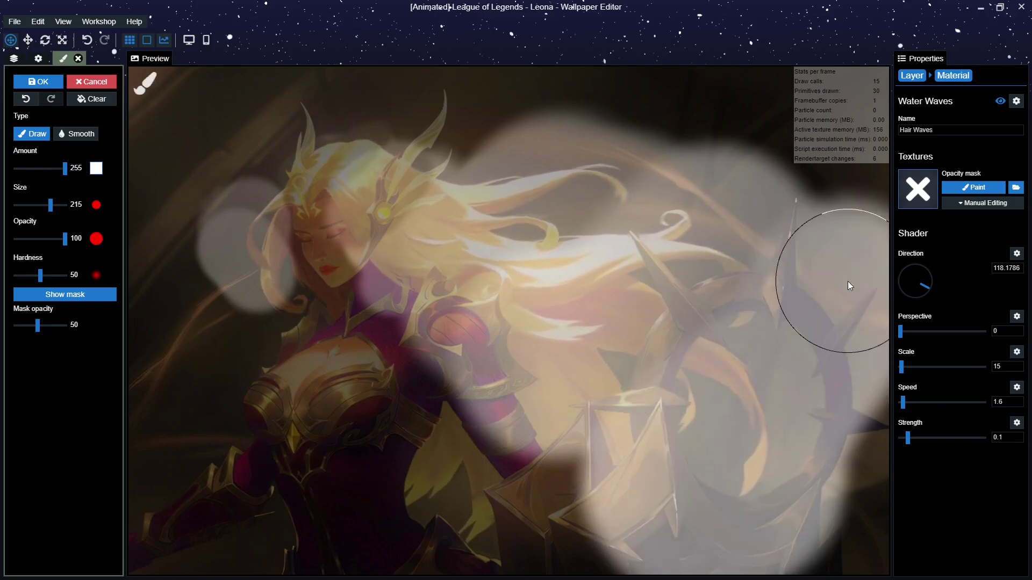
click(39, 82)
- Move Hair Waves to the head of the Leona Hair layer's effect list
scroll(527, 376, down, 3)
drag(527, 395, 566, 347)
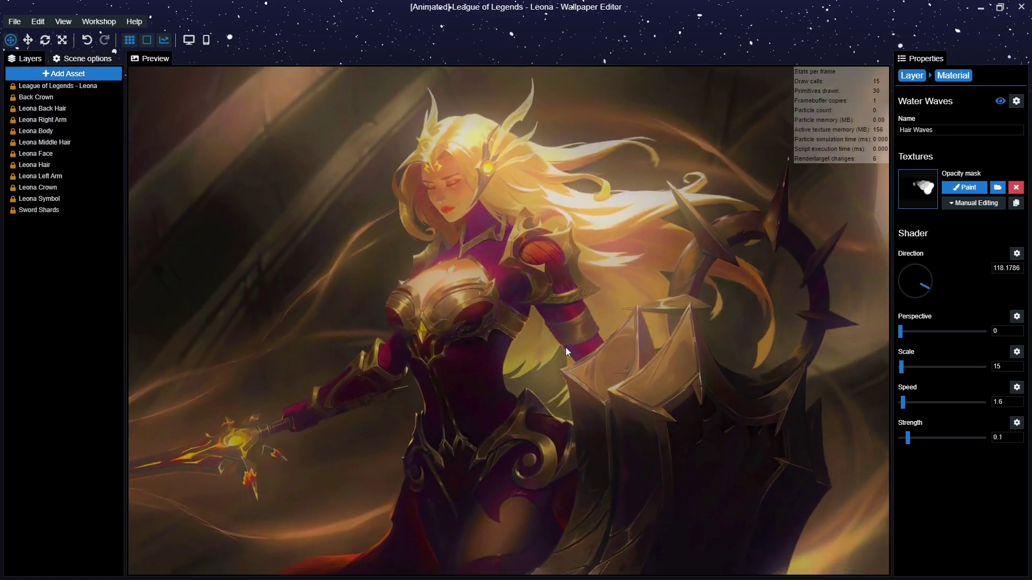
click(912, 76)
drag(934, 370, 936, 344)
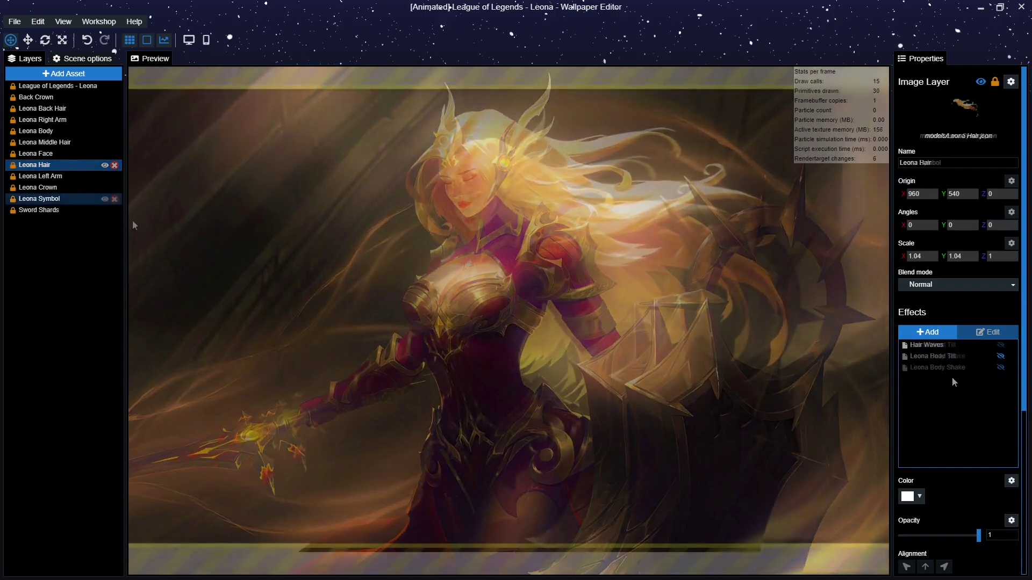
- Hide the Arm Tilt Shake and Leona Body Shake effects on the Sword Shards layer
click(40, 210)
click(1000, 346)
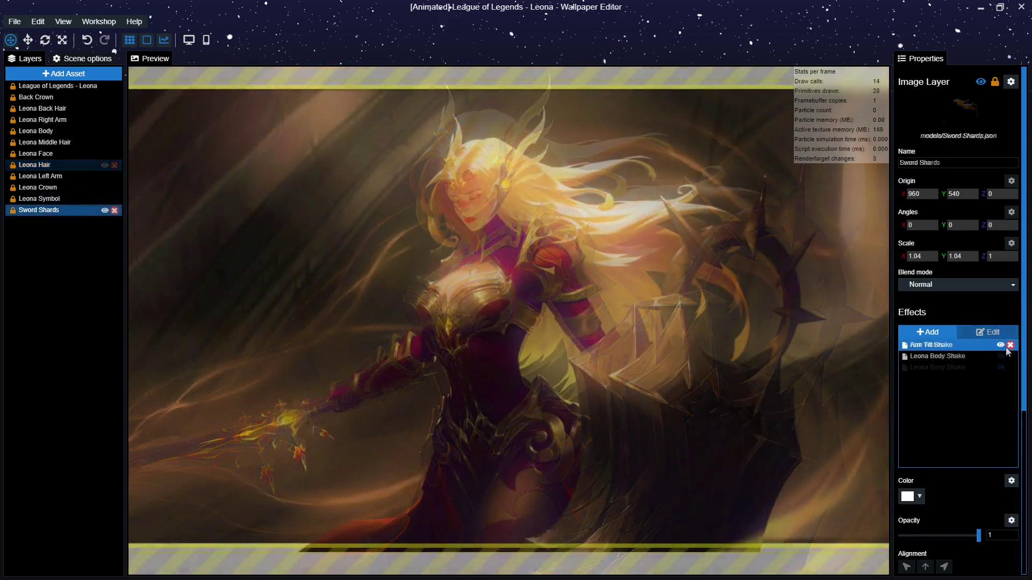
click(1000, 357)
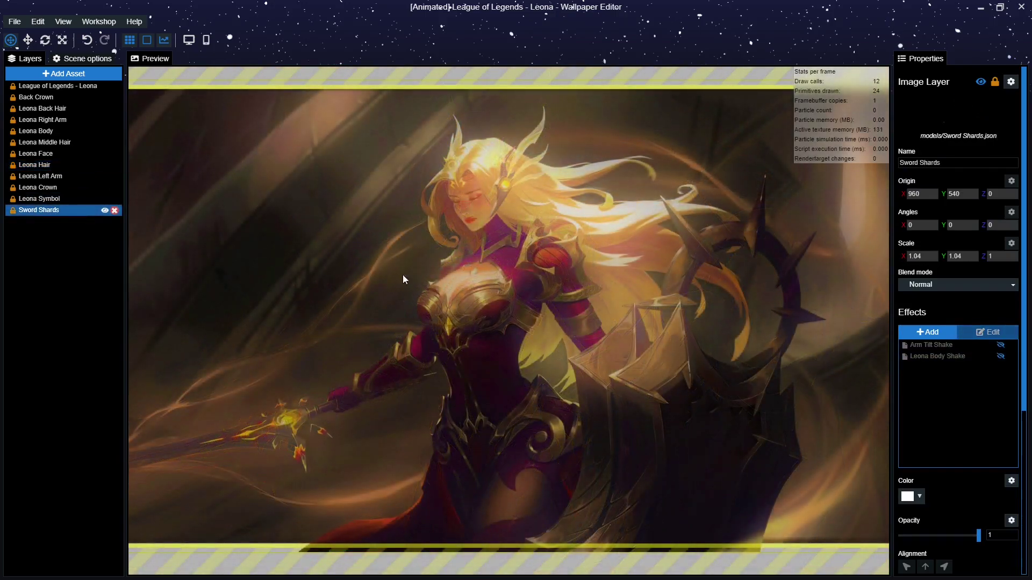
click(69, 154)
click(54, 109)
click(57, 131)
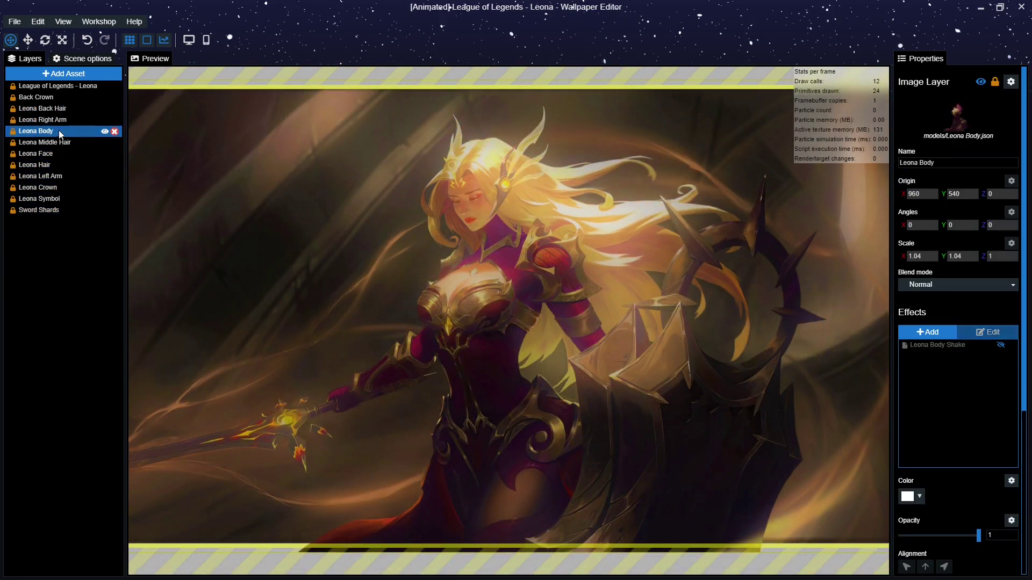
- Identify the Leona Symbol layer by toggling its visibility, and add a Shine effect to it
scroll(525, 234, up, 5)
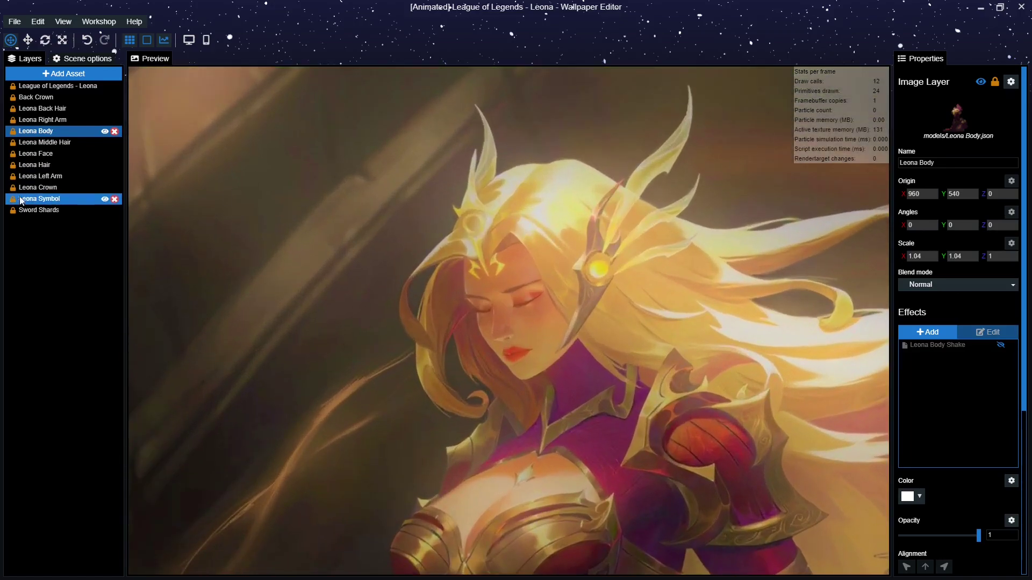
click(102, 201)
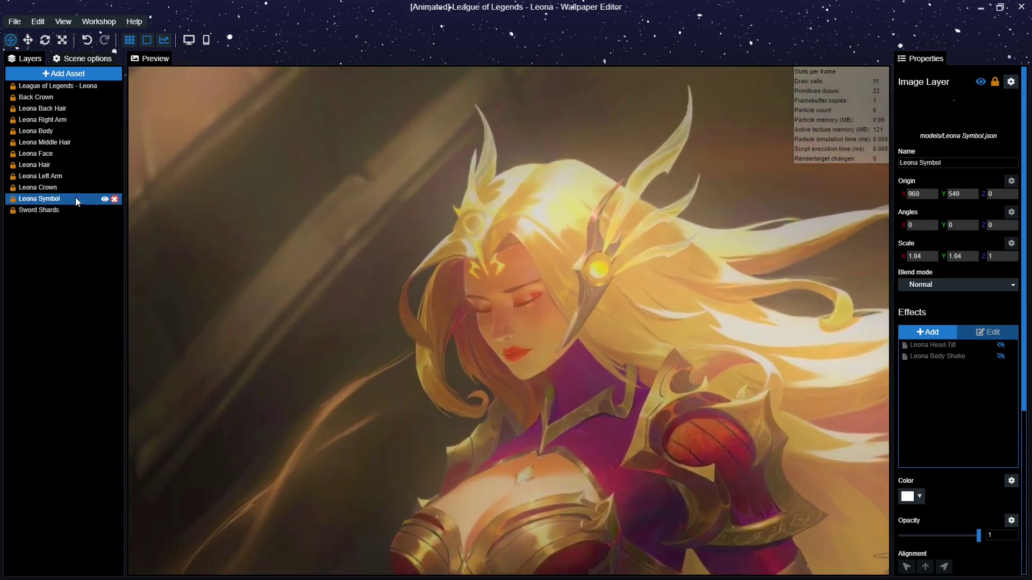
click(937, 332)
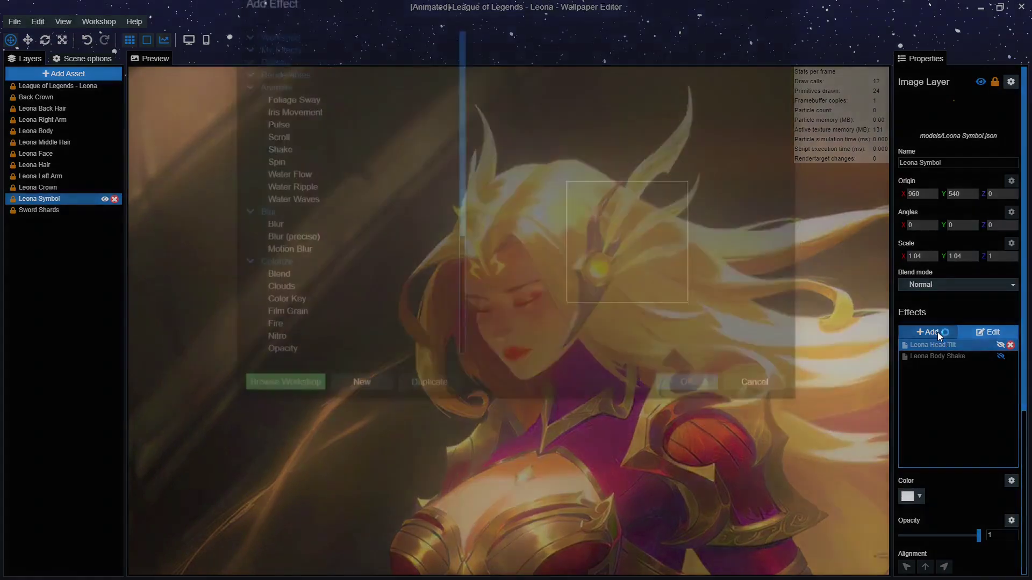
scroll(351, 210, down, 4)
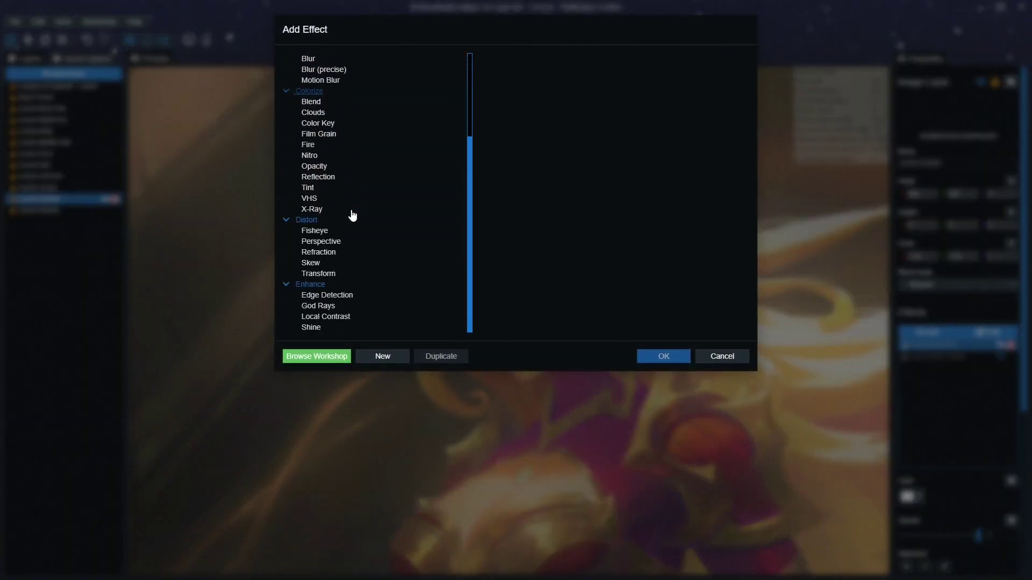
click(335, 329)
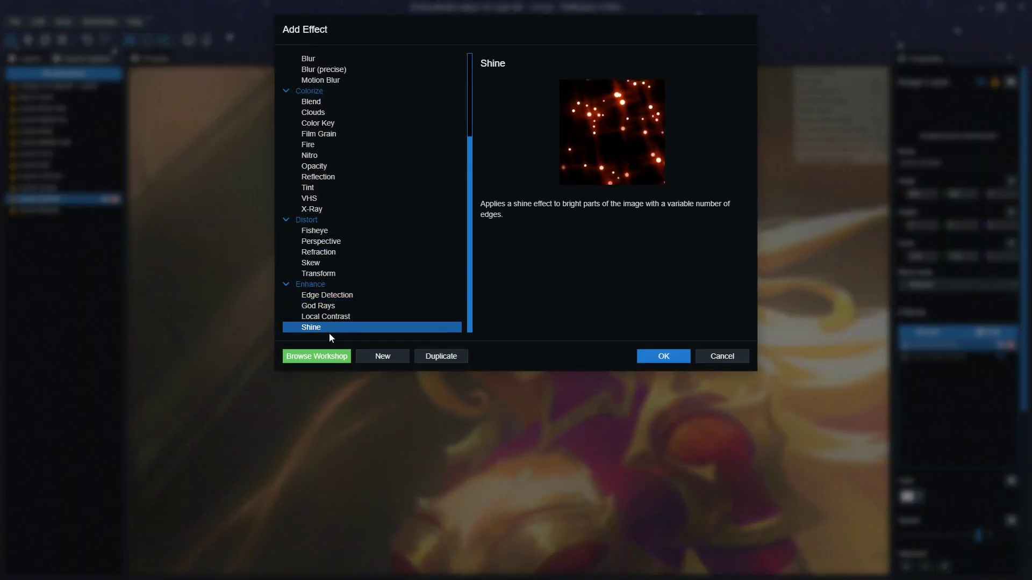
click(662, 357)
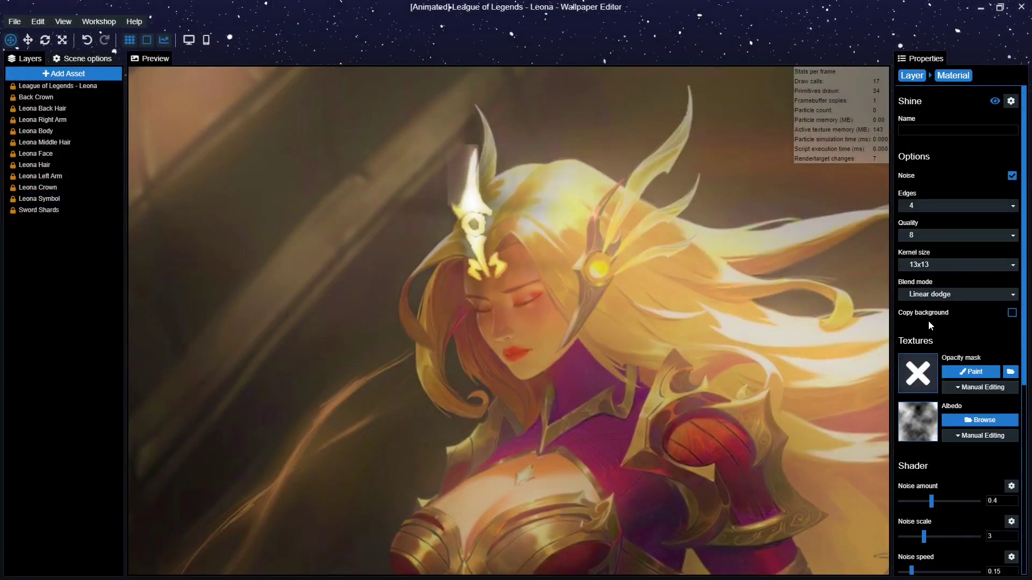
- Enable Copy background for the Shine effect and set its ray color to light yellow #ffe36f
click(1013, 313)
scroll(975, 337, down, 6)
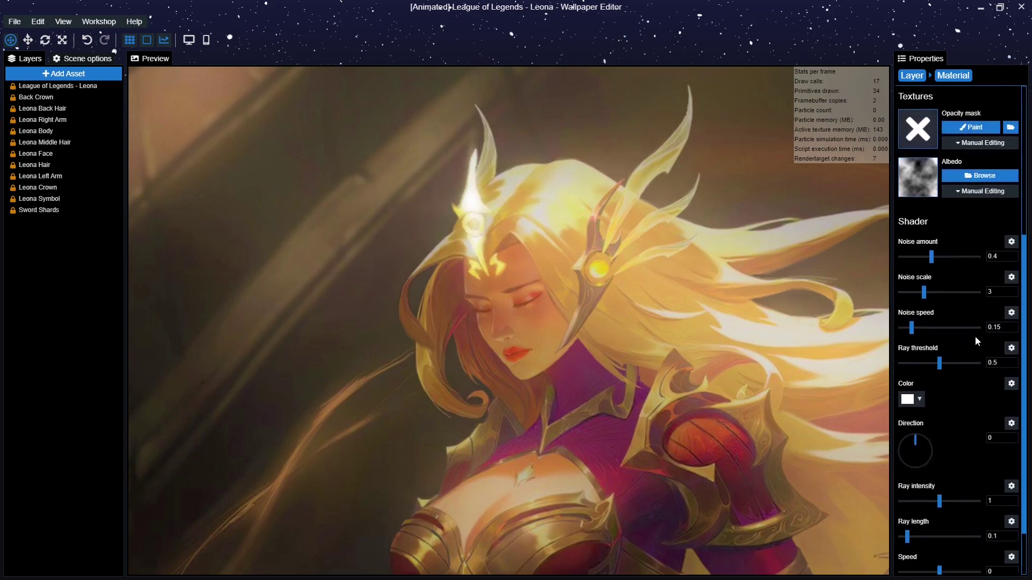
scroll(943, 347, up, 6)
scroll(973, 156, down, 6)
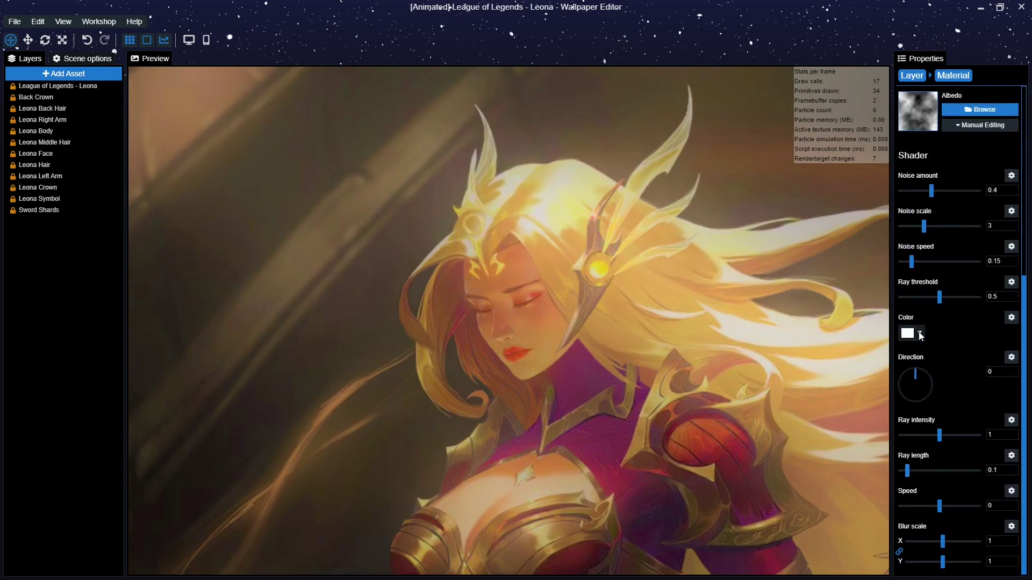
click(916, 337)
click(790, 412)
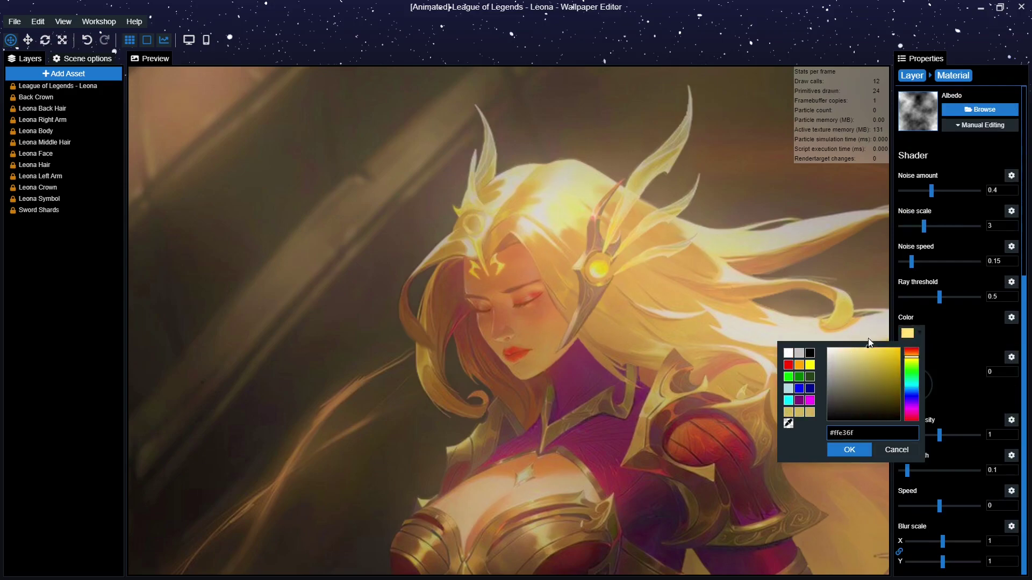
click(849, 450)
scroll(975, 353, up, 6)
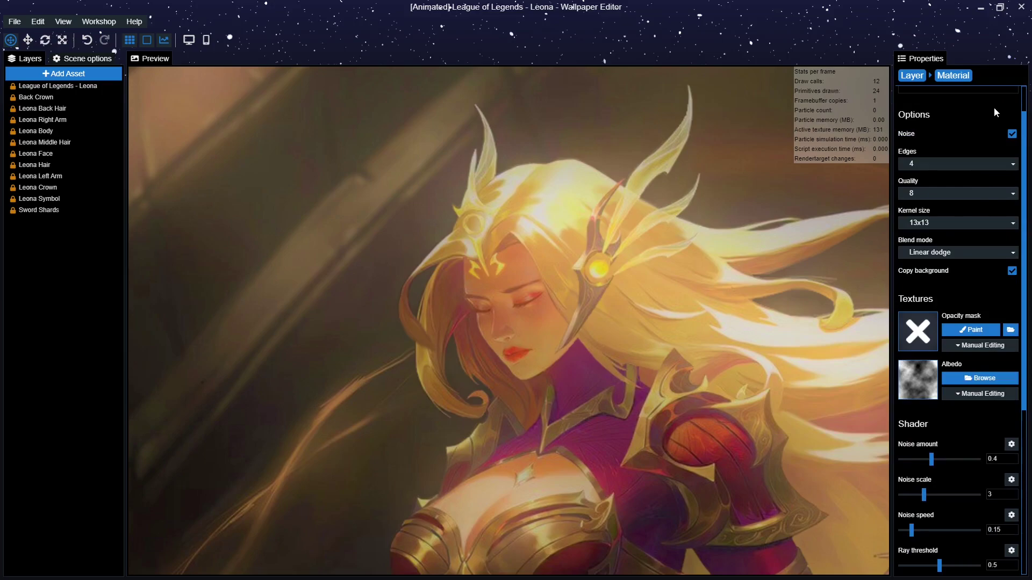
click(995, 100)
- Set the Shine effect's blur scale to 1.5 on both axes
scroll(905, 293, down, 6)
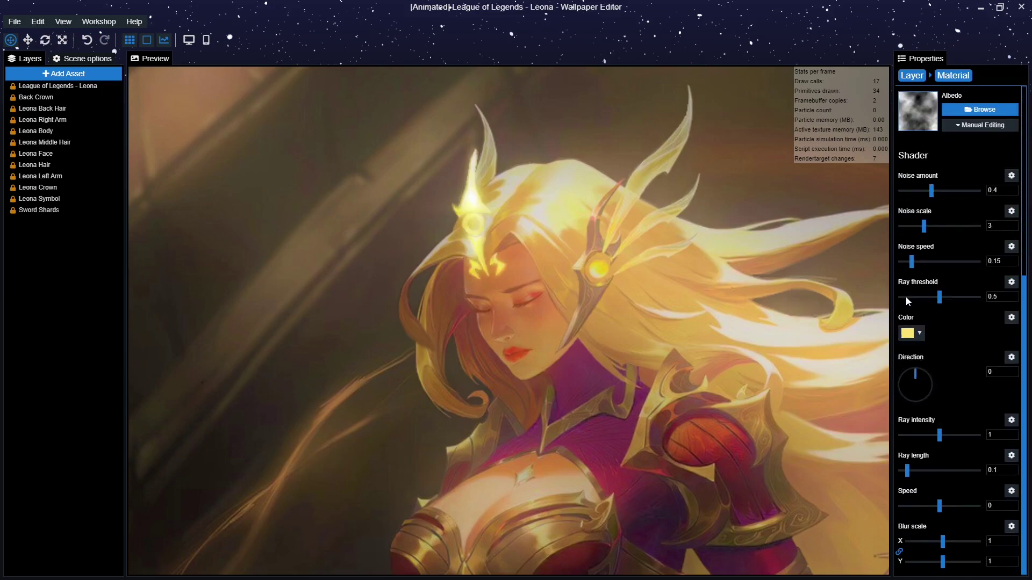
text(2)
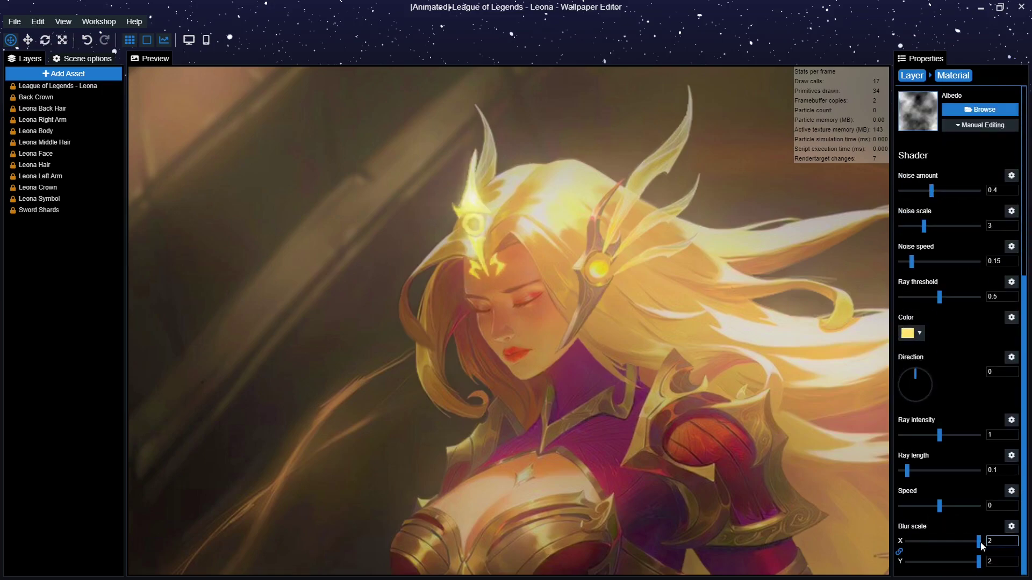
text(1.5)
key(Return)
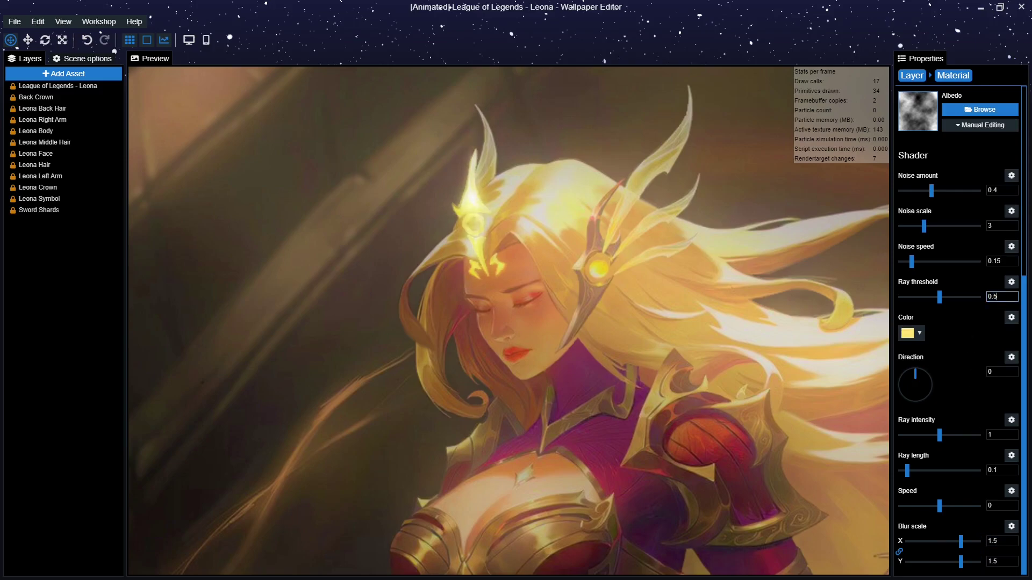
- Set the Shine effect's ray threshold to 0.4, ray intensity to 0.75, speed to 0.3 and noise amount to 0.6
key(BackSpace)
text(4)
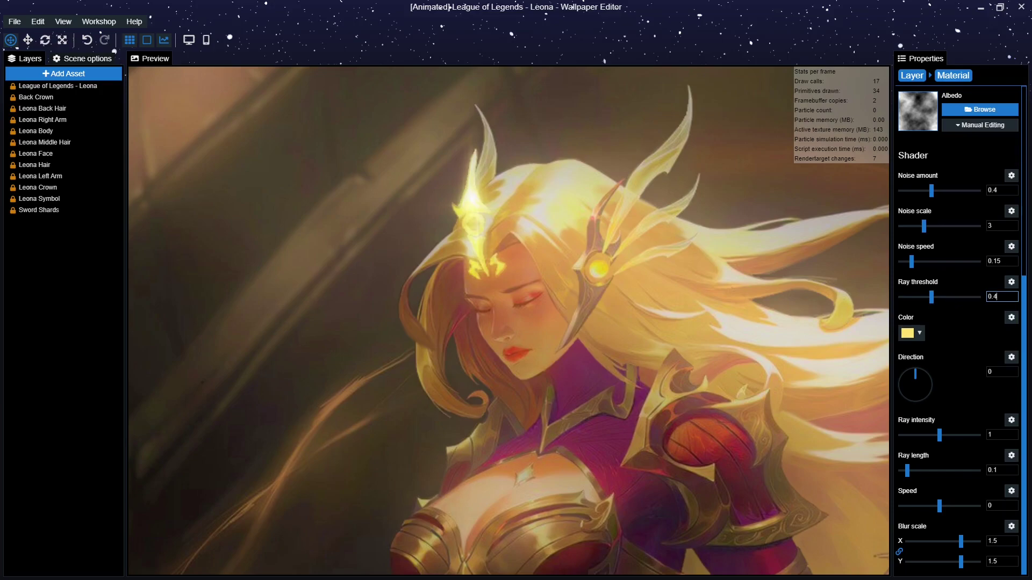
text(0.75)
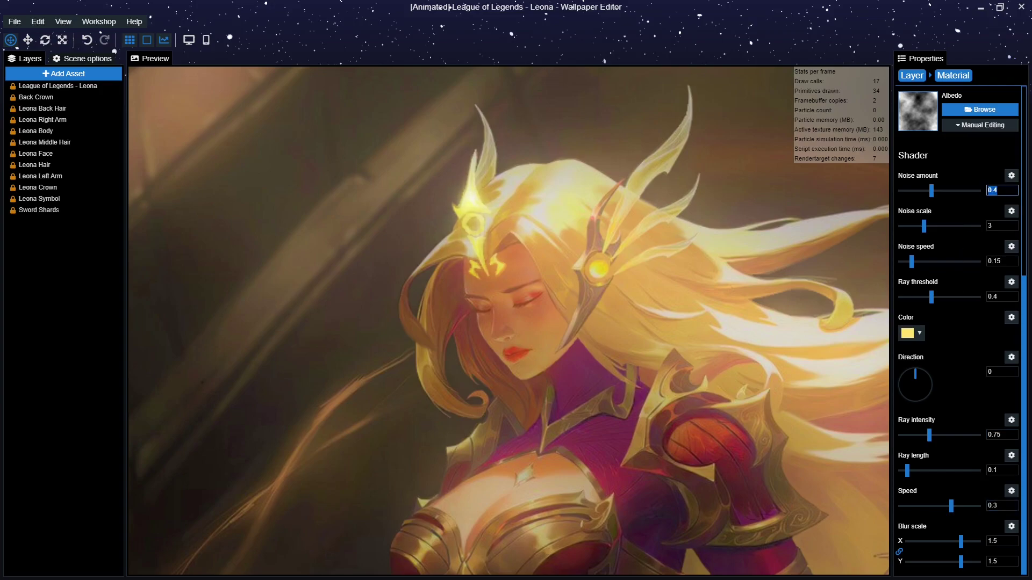
key(BackSpace)
text(6)
scroll(634, 301, down, 5)
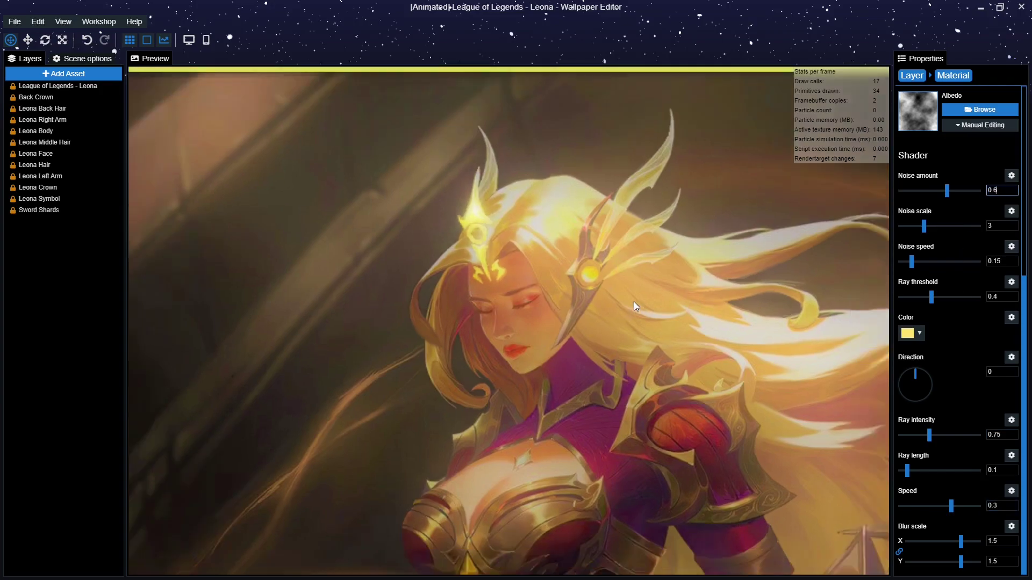
- Lower the Shine's ray intensity to 0.65, compare the symbol with the effect hidden, and set its blur scale to 1 on both axes
drag(630, 401, 625, 330)
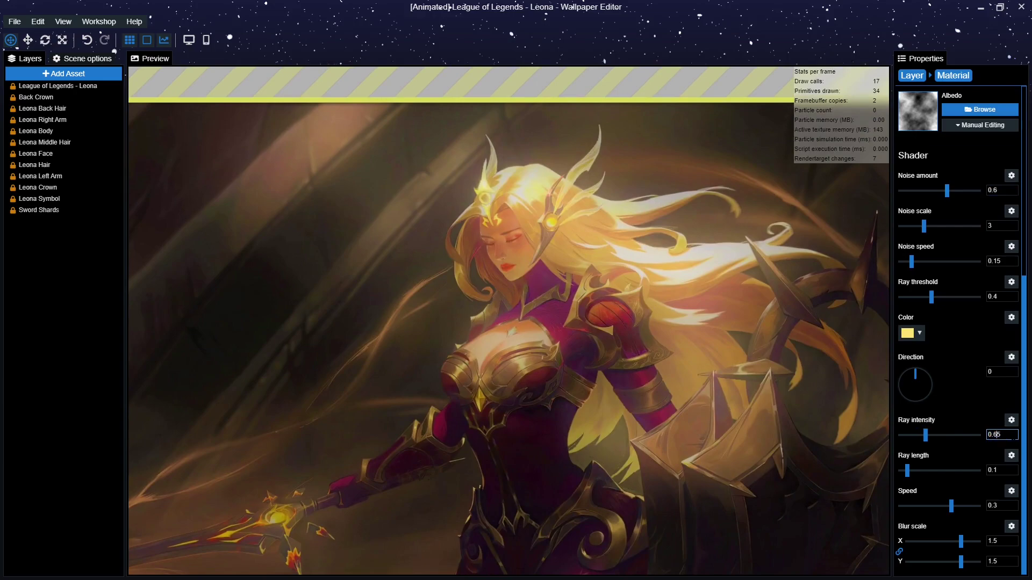
scroll(981, 359, up, 6)
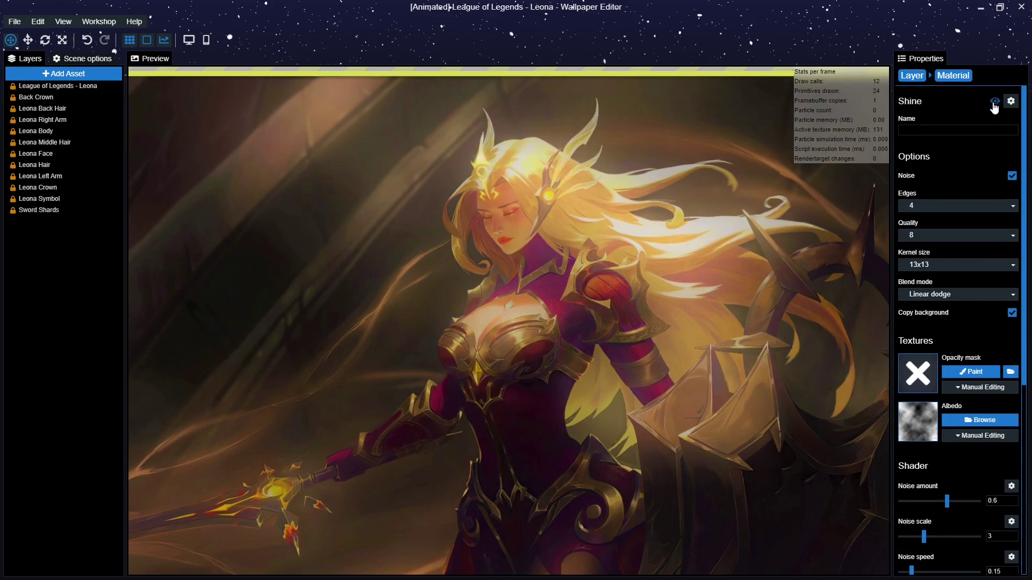
scroll(982, 314, down, 5)
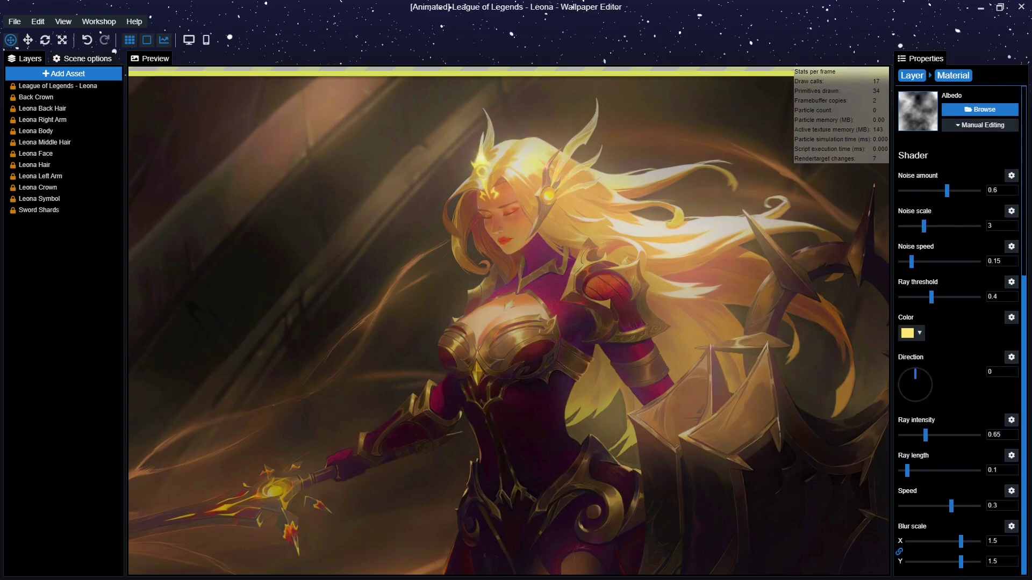
text(1)
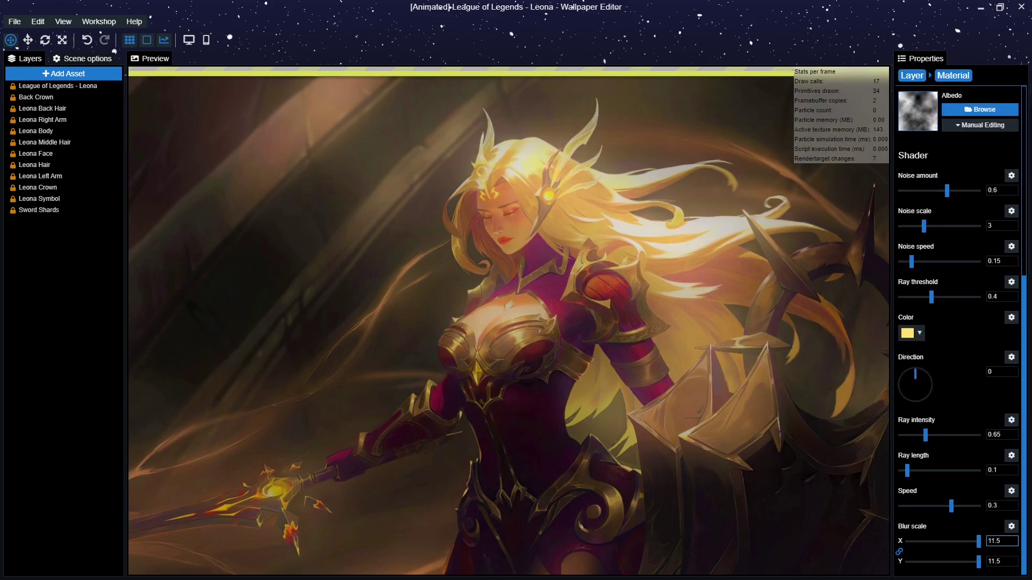
click(995, 470)
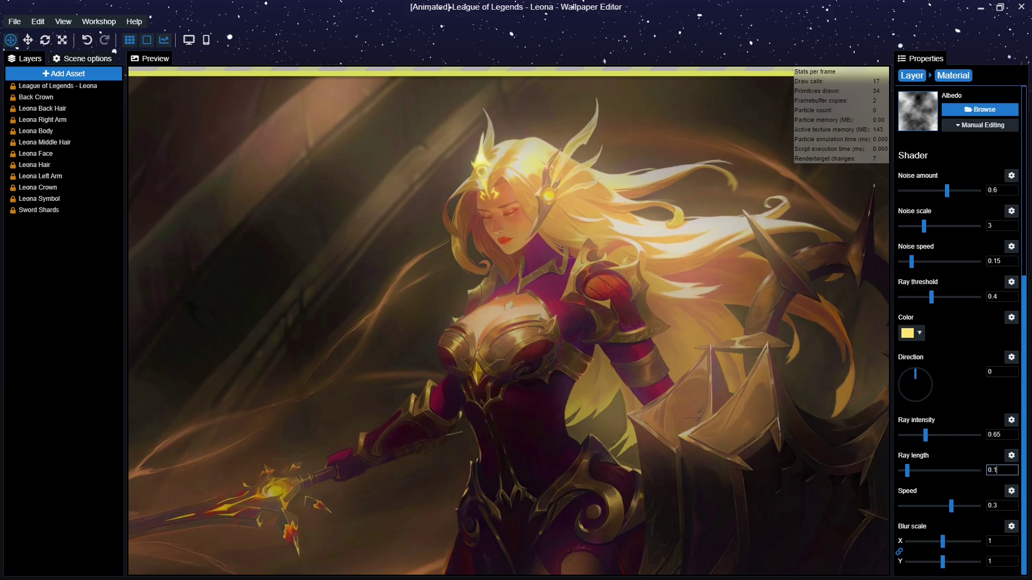
- Name the effect Crown Shine and move it to the top of the Leona Symbol layer's effects, above Leona Head Tilt
scroll(980, 236, up, 5)
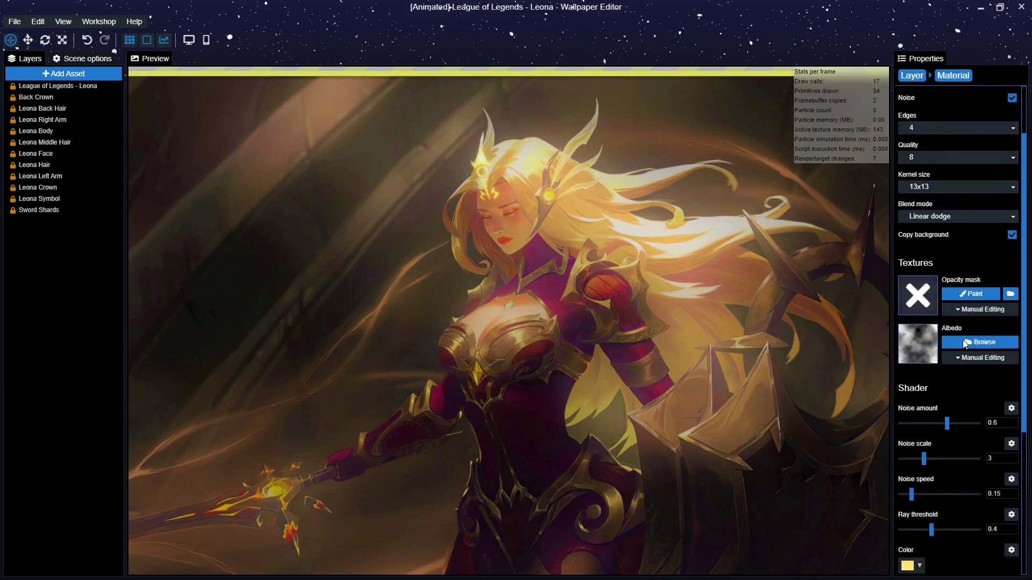
scroll(959, 95, up, 1)
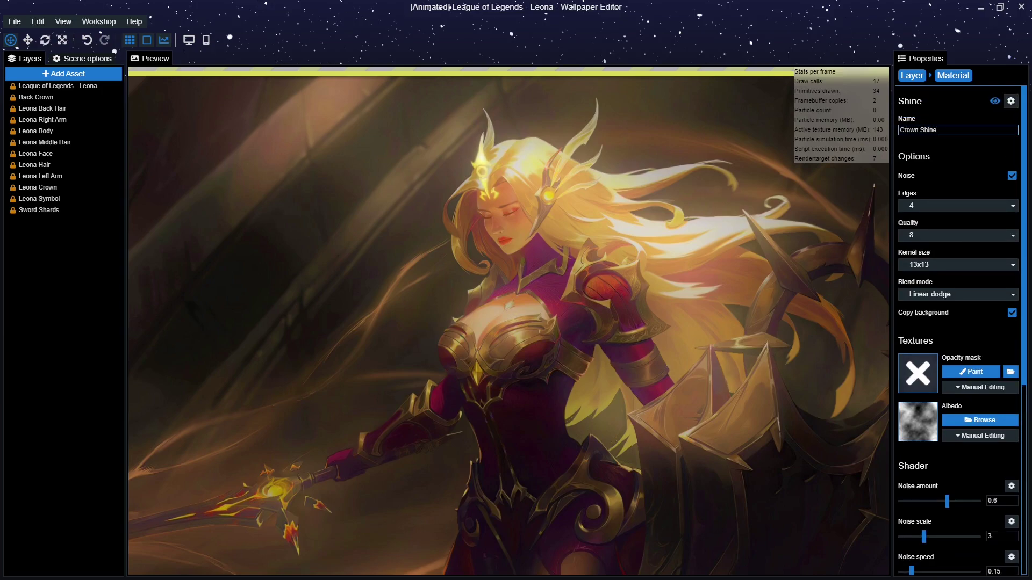
click(901, 81)
drag(929, 368, 940, 344)
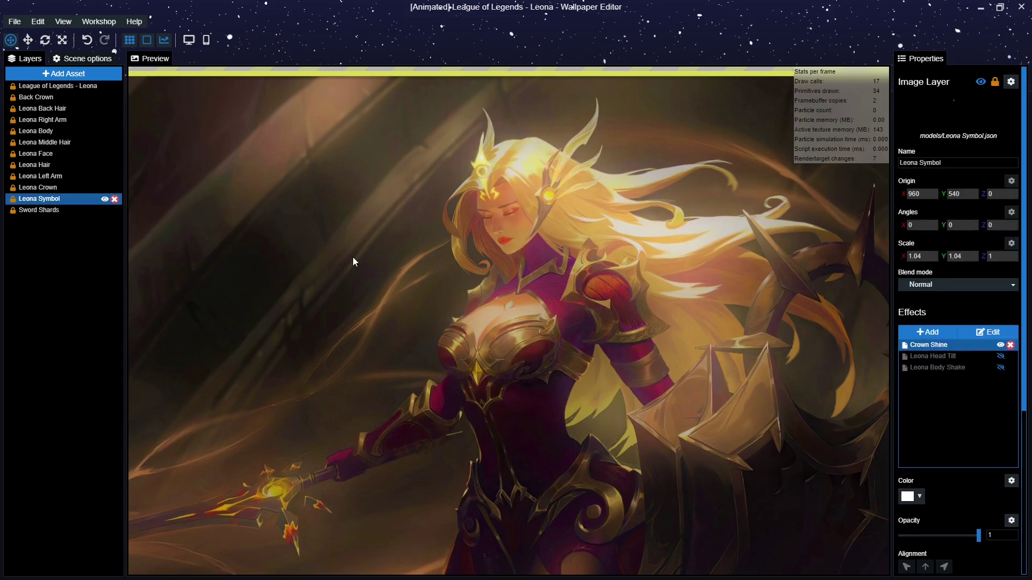
- Add a Shine effect to the Leona Crown layer and enable its Copy background option
click(72, 98)
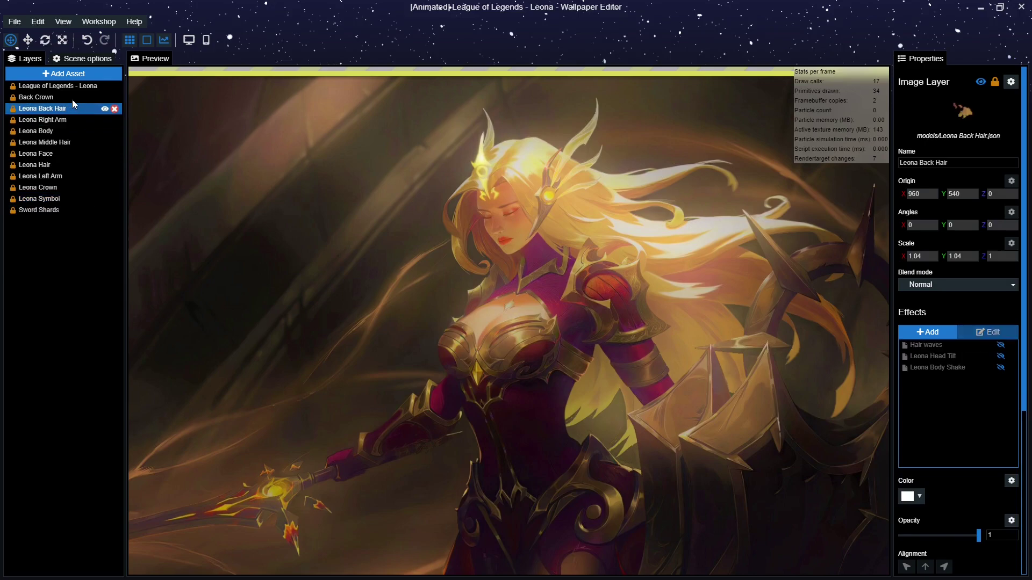
click(70, 131)
click(69, 154)
click(66, 186)
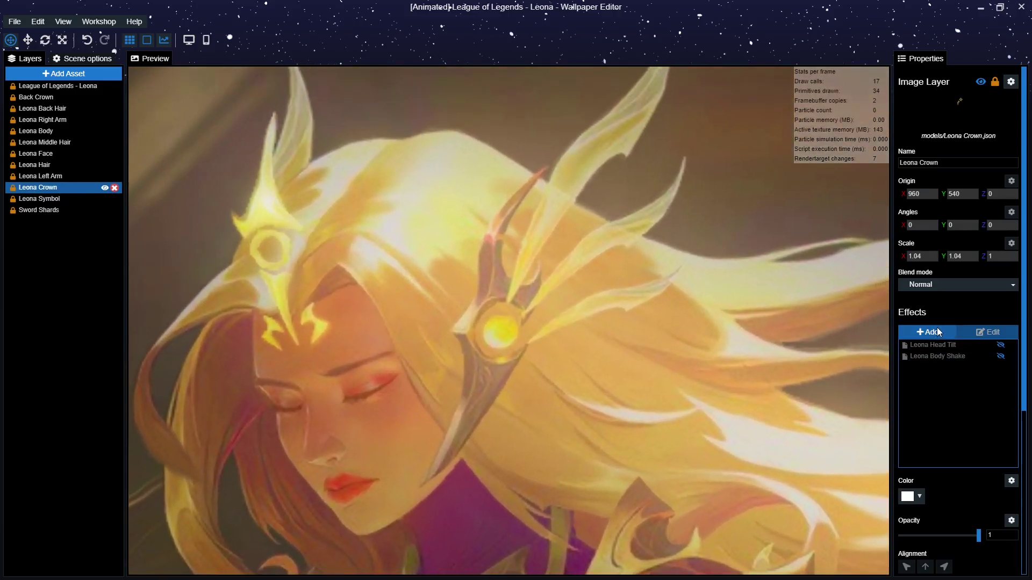
click(929, 332)
scroll(334, 134, down, 4)
double_click(339, 328)
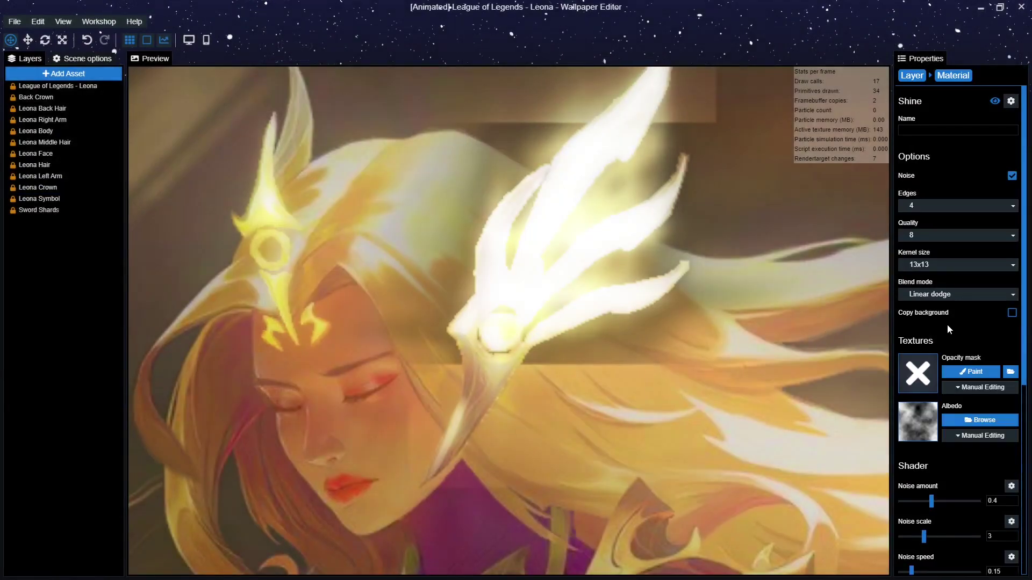
click(1012, 313)
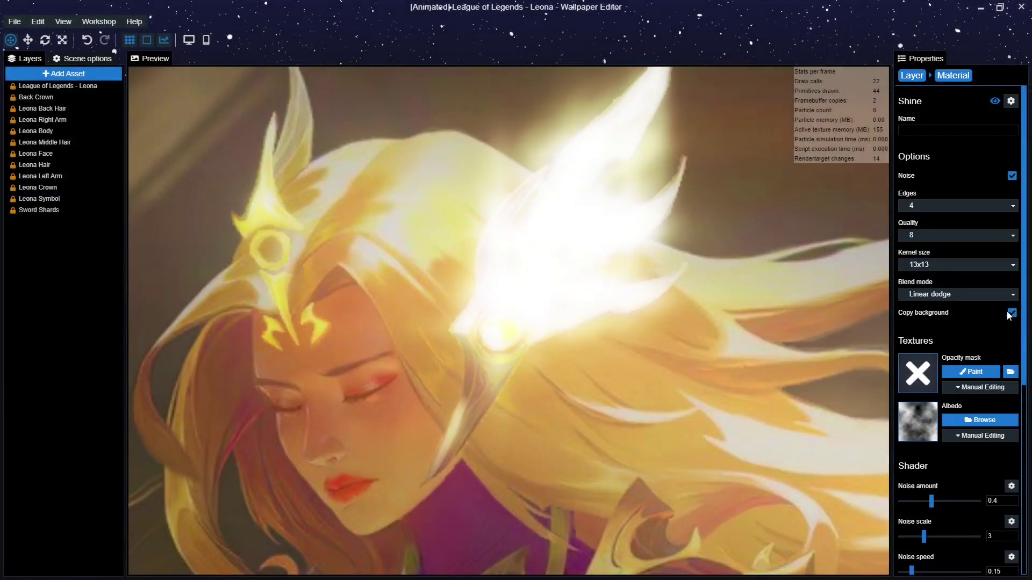
- Name the crown's effect Shine and paint its opacity mask over the round side gem with a size 14 brush
click(964, 373)
click(952, 130)
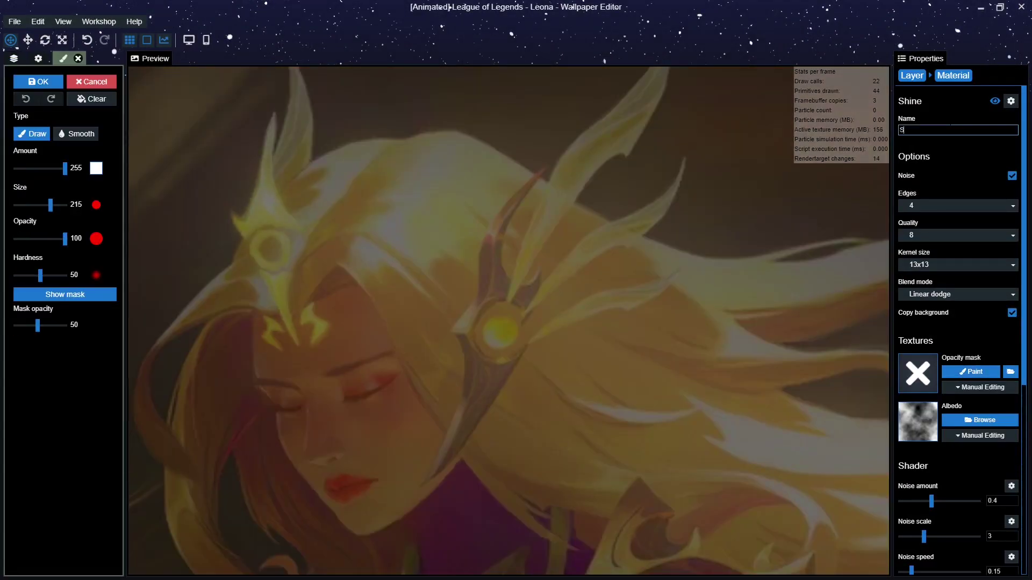
drag(41, 205, 35, 211)
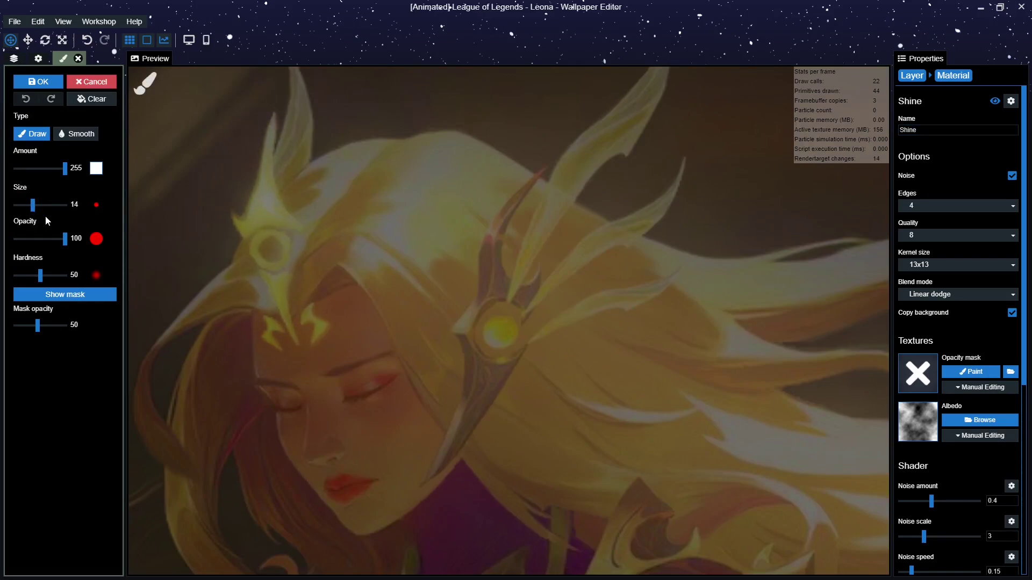
scroll(500, 338, up, 5)
mouse_move(494, 334)
mouse_down()
mouse_move(493, 346)
mouse_move(502, 338)
mouse_move(487, 337)
mouse_up()
click(47, 82)
- Set the crown Shine's ray color to golden yellow #f7cd5a, sampled from the image
scroll(621, 389, down, 5)
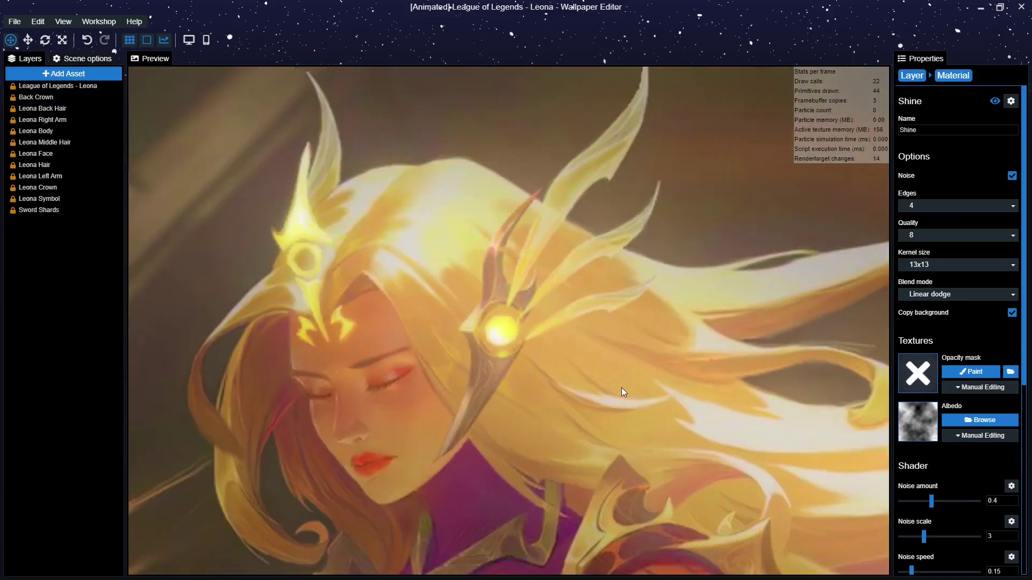
scroll(947, 377, down, 6)
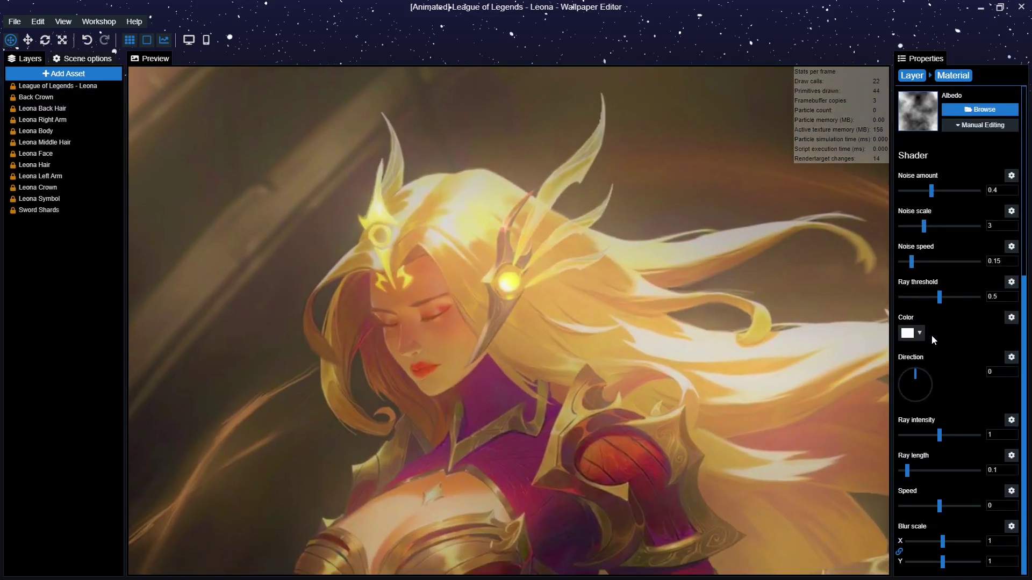
click(912, 333)
click(789, 423)
click(526, 238)
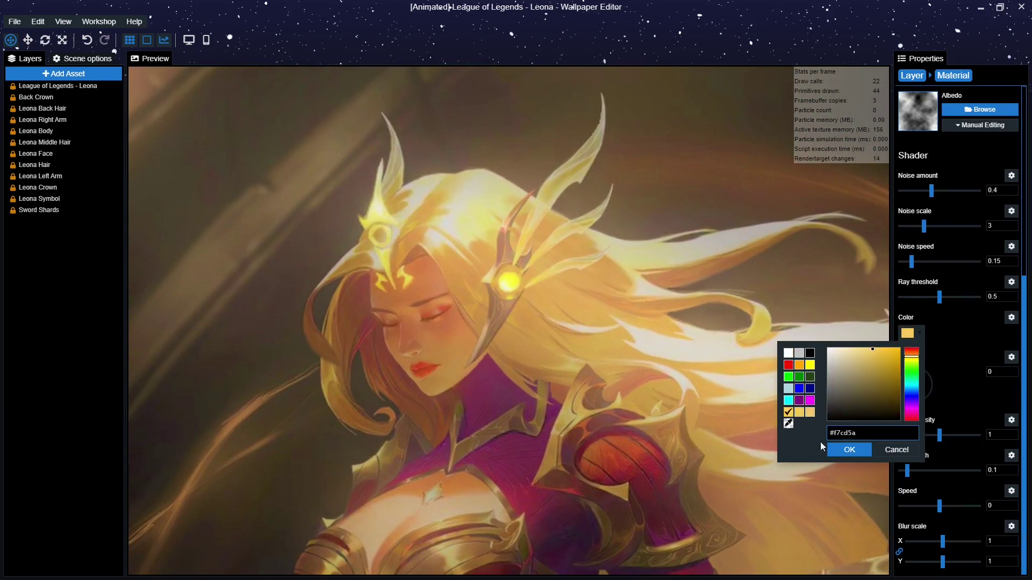
click(849, 450)
- Set the crown Shine's noise amount to 0.6, ray threshold to 0.5 and speed to 0.4
key(BackSpace)
text(6)
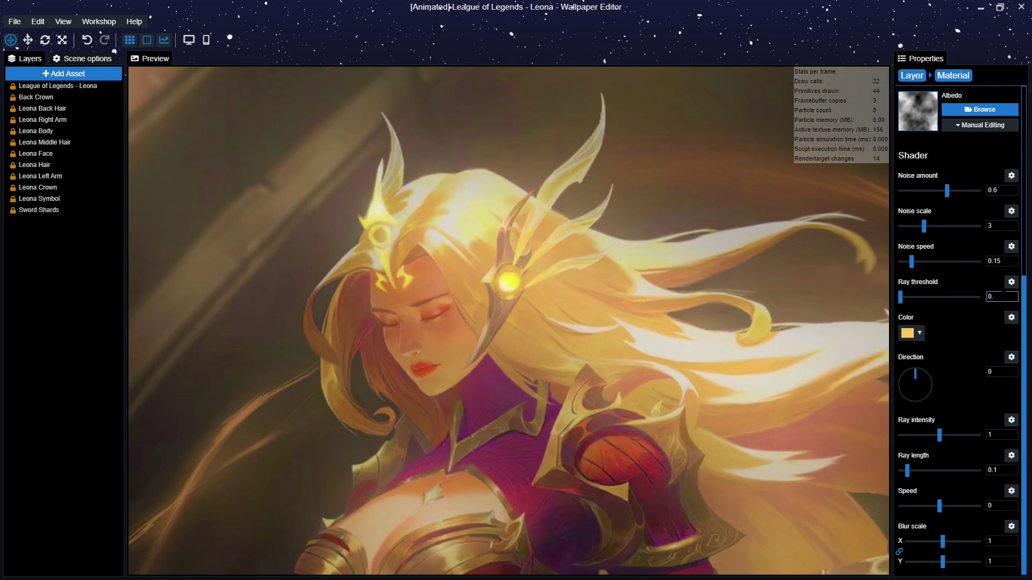
key(BackSpace)
text(5)
double_click(1007, 436)
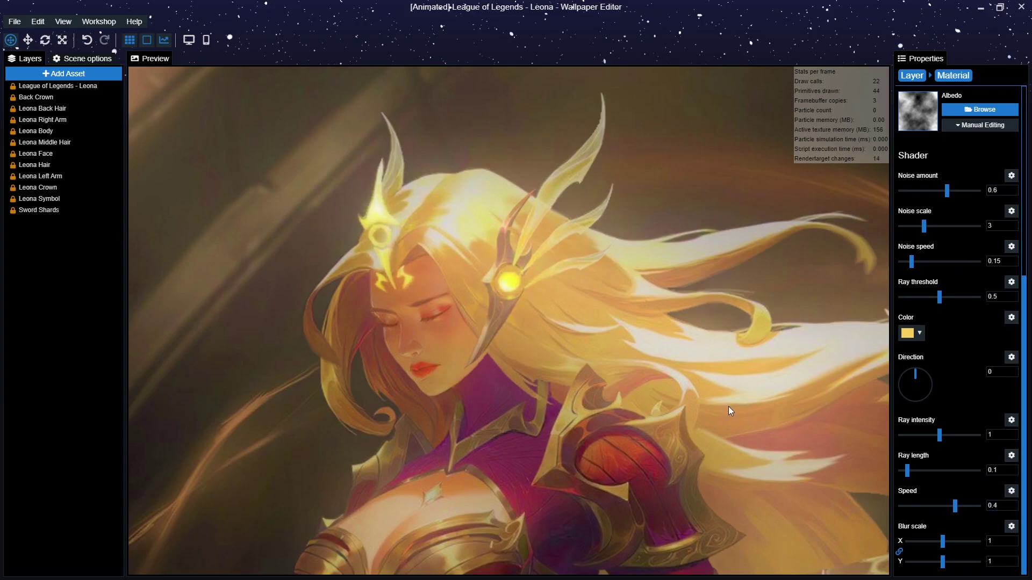
- Move the Shine effect to the top of the Leona Crown layer's effects list
scroll(988, 101, up, 5)
scroll(946, 296, down, 5)
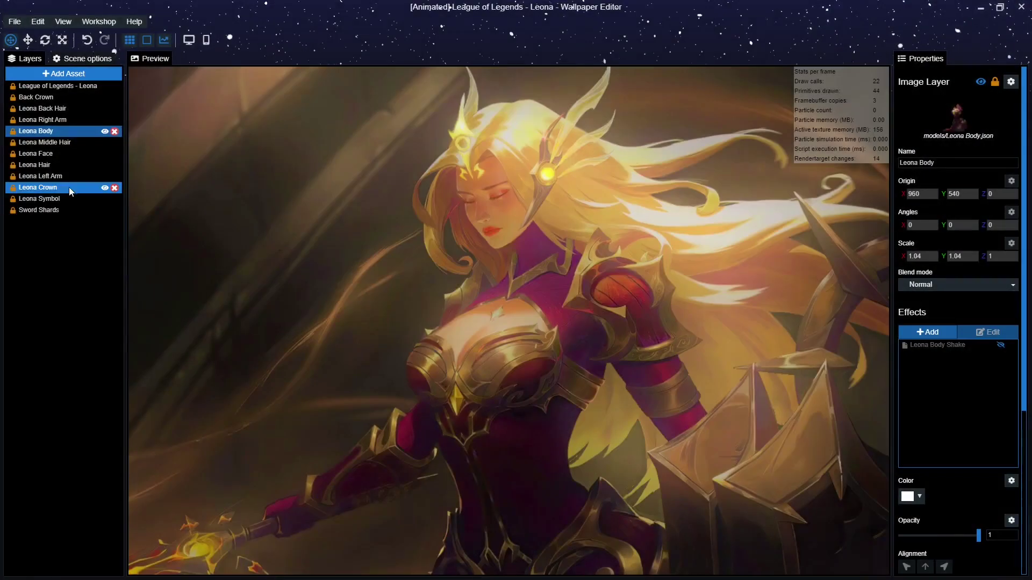
click(69, 188)
drag(918, 367, 945, 346)
- Add a Shine effect to the Leona Body layer and paint its opacity mask over the yellow chest gem
click(48, 131)
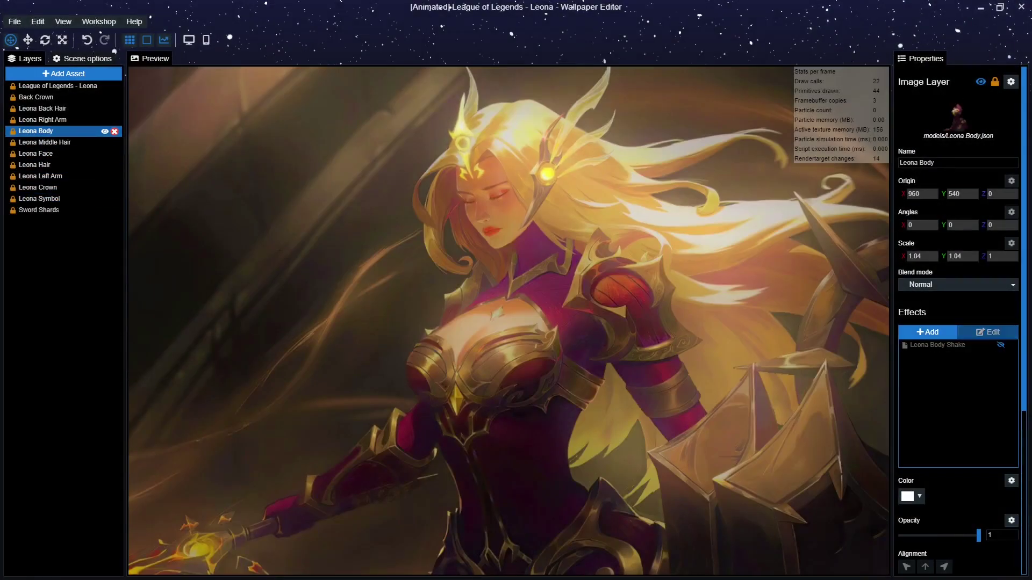
click(923, 336)
scroll(341, 215, down, 5)
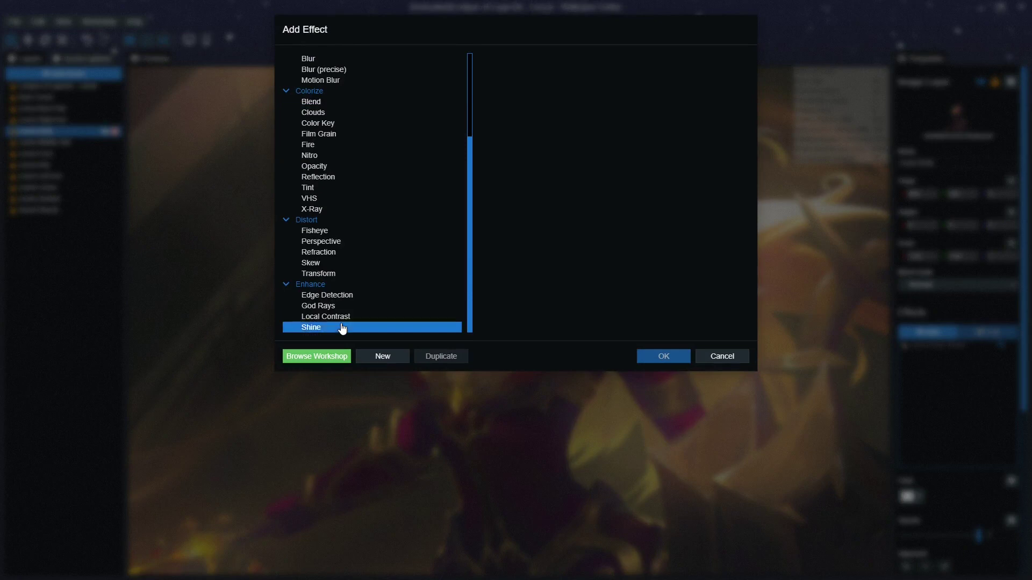
double_click(341, 330)
click(971, 372)
scroll(570, 358, up, 5)
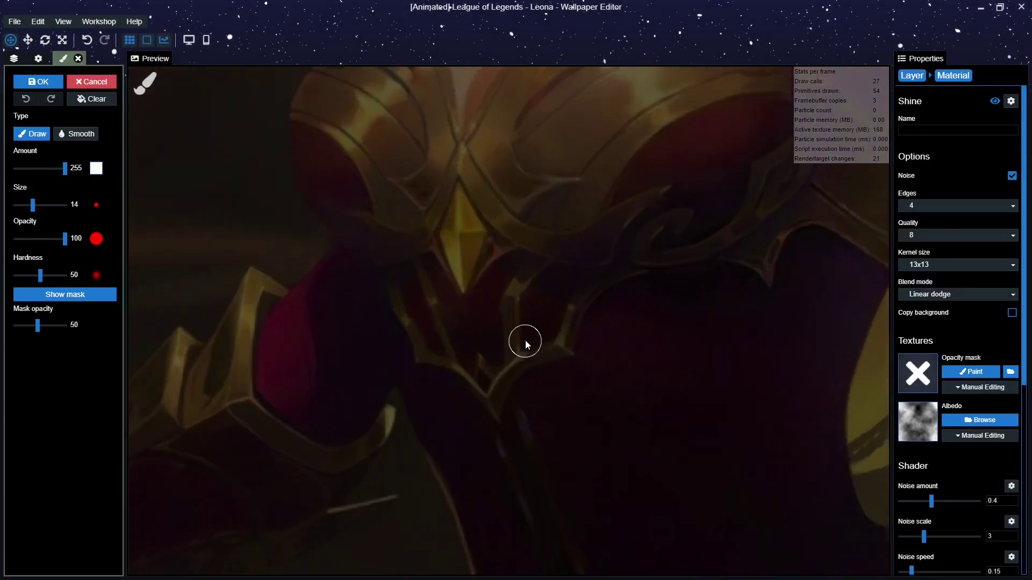
drag(485, 249, 509, 225)
click(38, 81)
- Enable Copy background for the Leona Body Shine and sample its yellow ray color from the chest gem
scroll(978, 349, down, 6)
scroll(989, 323, up, 5)
click(1012, 270)
scroll(966, 398, down, 1)
scroll(966, 398, down, 5)
click(908, 334)
click(789, 412)
click(491, 252)
click(849, 450)
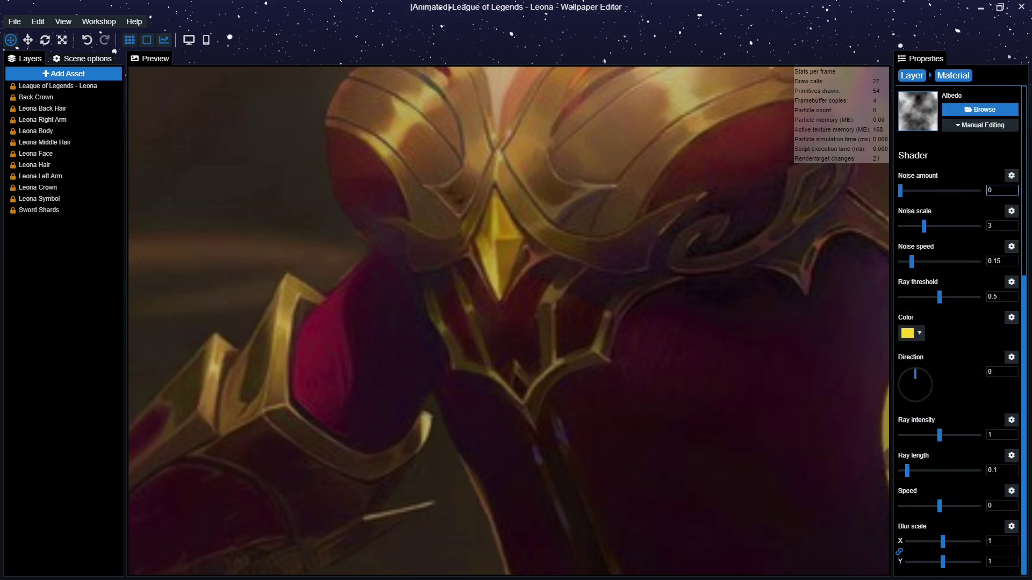
- Set the body Shine's noise amount to 0.6, ray threshold to 0.2 and speed to 0.3, with an orange-yellow ray color
key(BackSpace)
text(3)
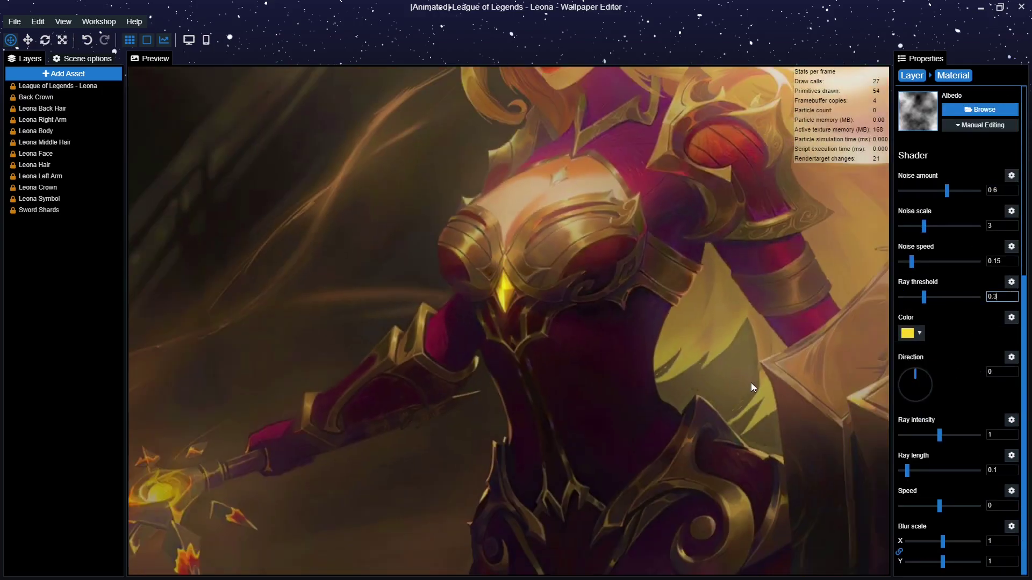
click(907, 333)
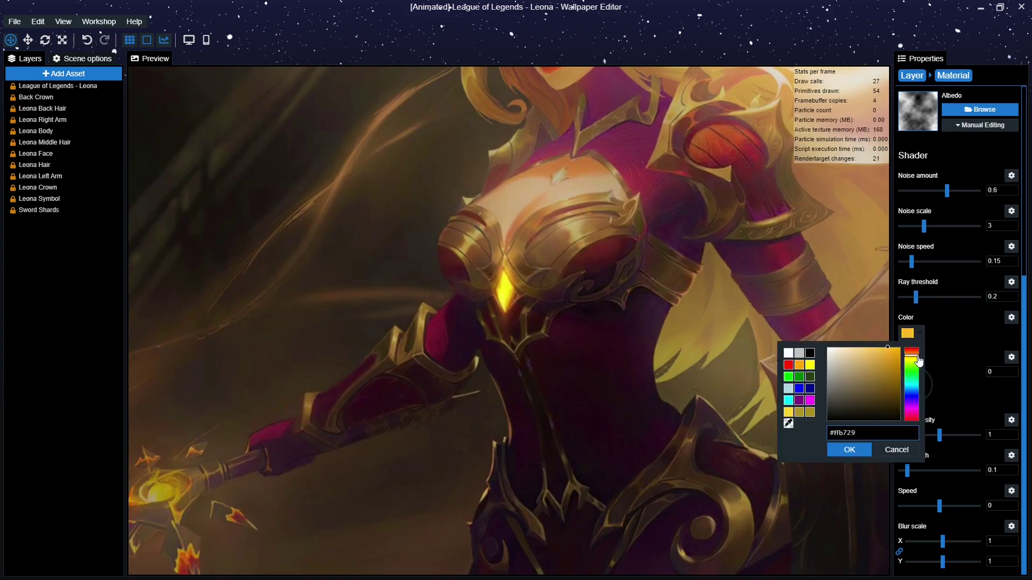
drag(920, 355, 920, 357)
click(849, 450)
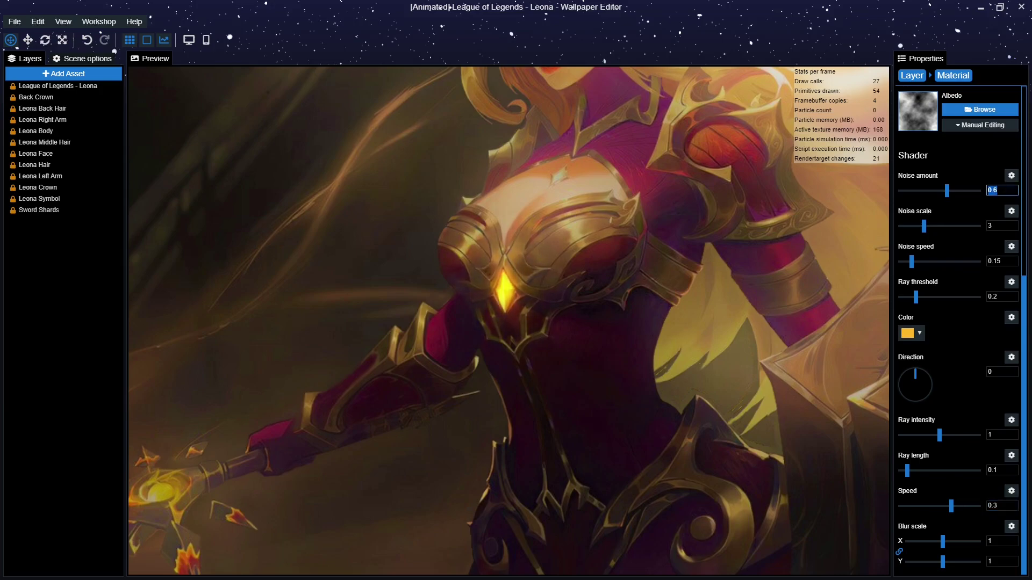
- Set the body Shine's noise amount to 0.65 and select the effect in the Leona Body layer's effects list
scroll(684, 333, down, 2)
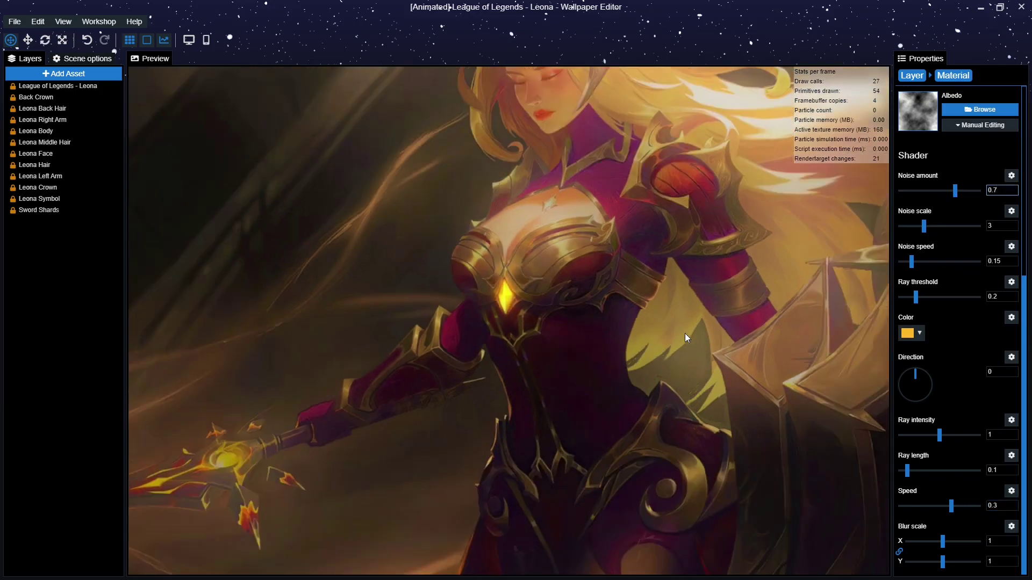
drag(928, 370, 910, 373)
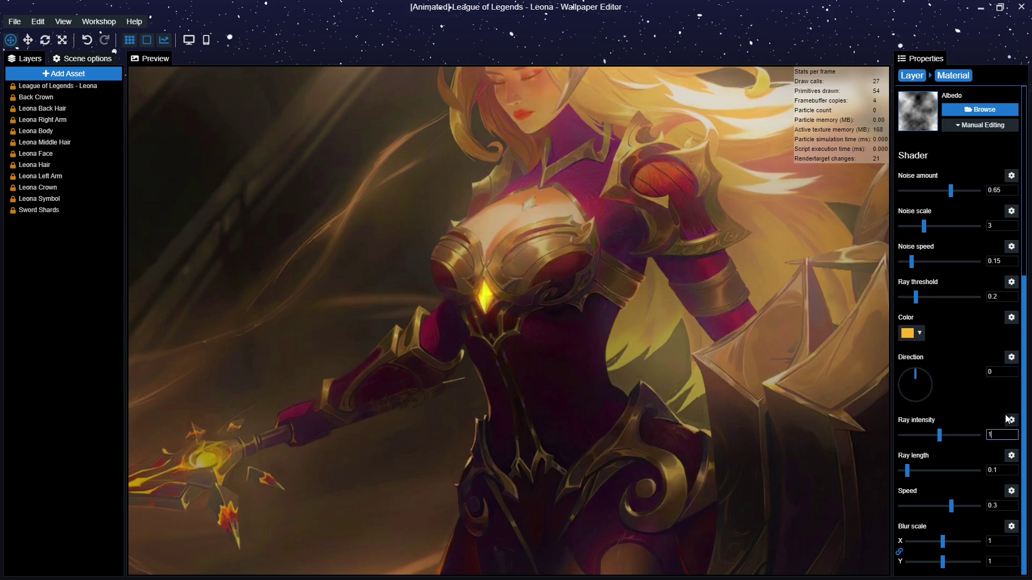
scroll(696, 327, down, 3)
drag(695, 327, 700, 317)
scroll(937, 215, up, 5)
click(918, 76)
click(919, 359)
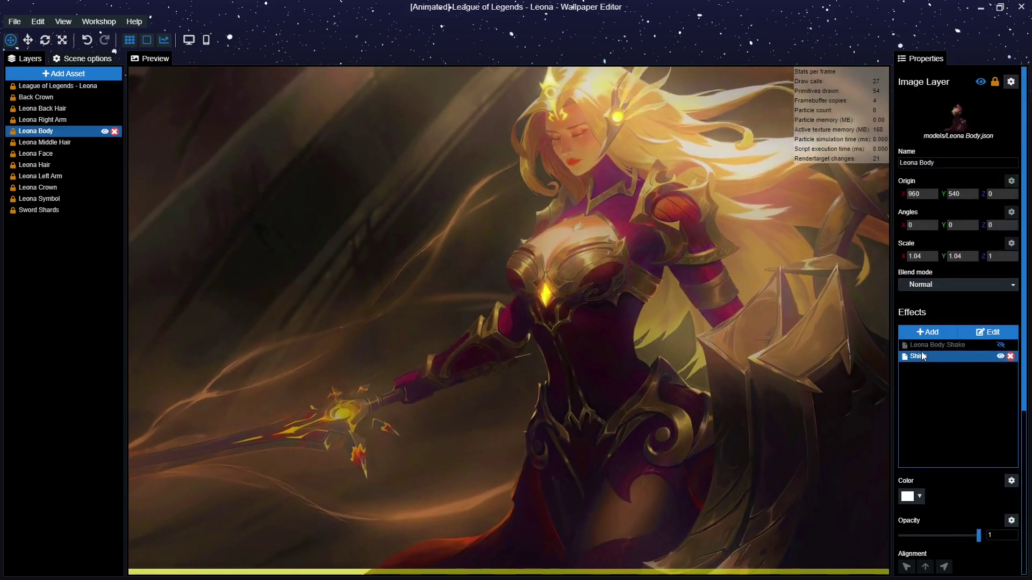
- Save the project and add a Shine effect to the Leona Right Arm layer
click(58, 201)
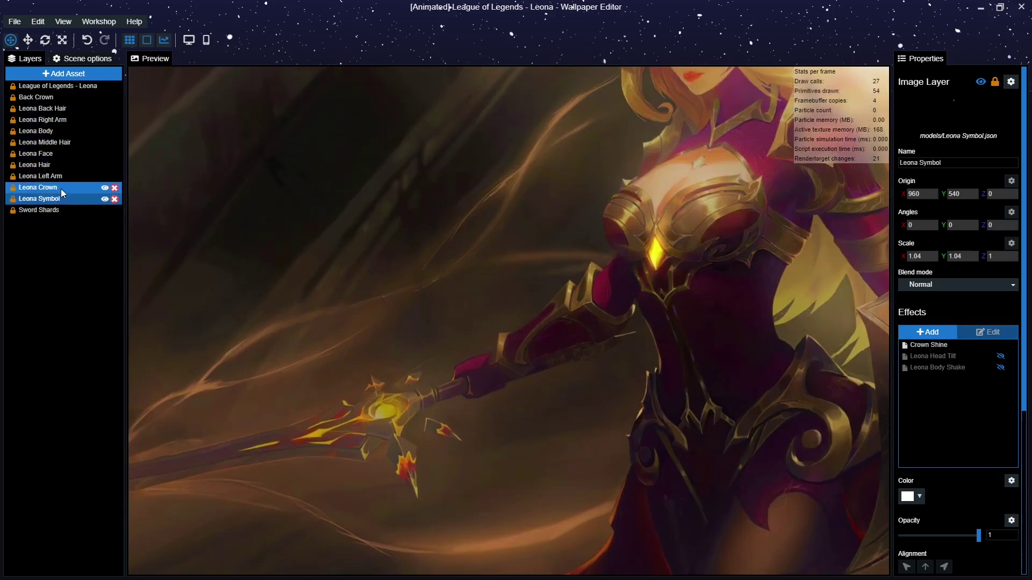
click(70, 119)
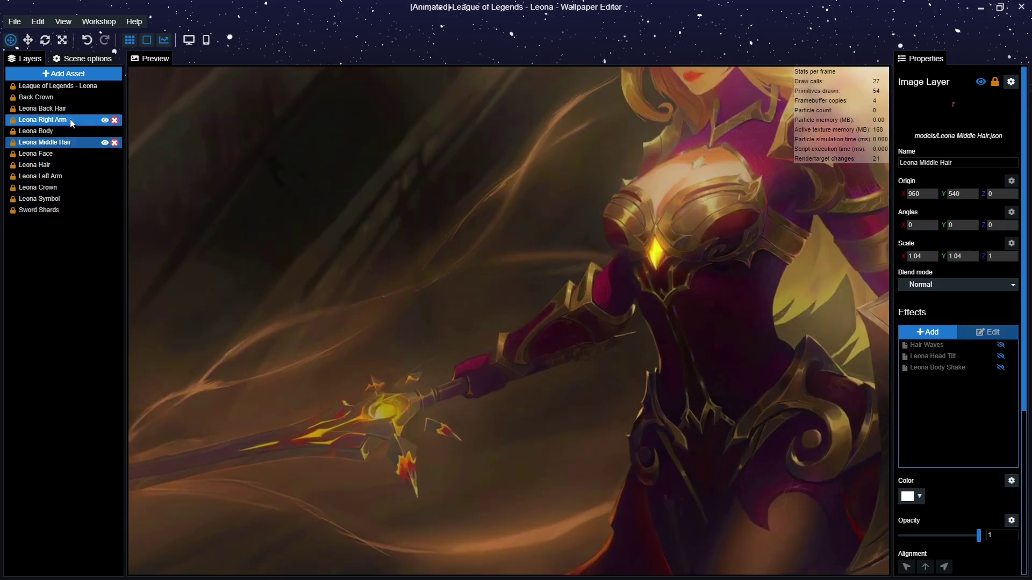
key(ctrl+s)
click(926, 332)
scroll(345, 117, down, 3)
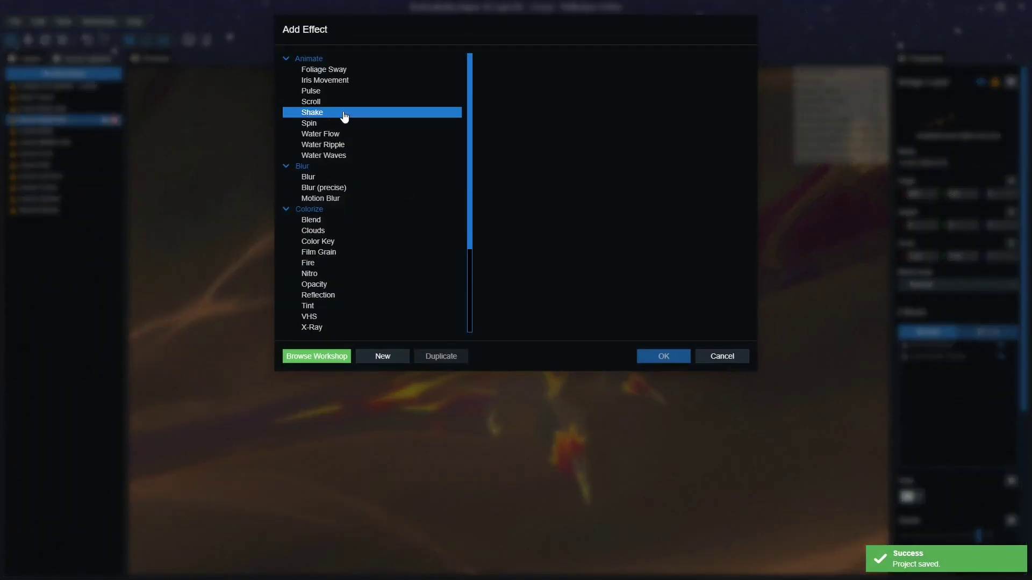
double_click(329, 327)
- Paint the Shine opacity mask over the sword hilt's yellow orb at brush size 14 and the blade's glowing lines at size 4
click(971, 372)
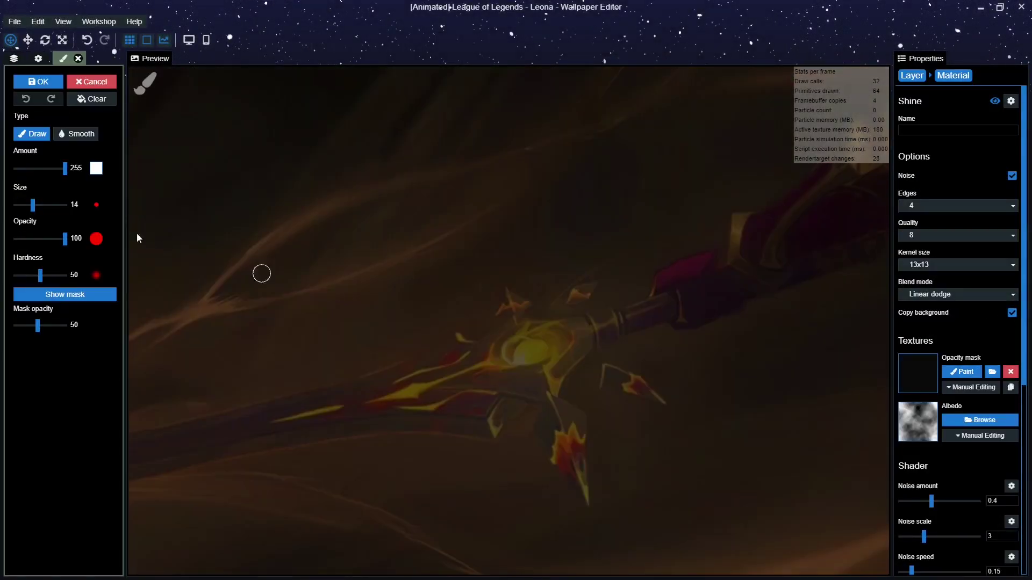
scroll(400, 344, up, 5)
mouse_move(646, 269)
mouse_down()
mouse_move(612, 269)
mouse_move(652, 233)
mouse_move(675, 274)
mouse_up()
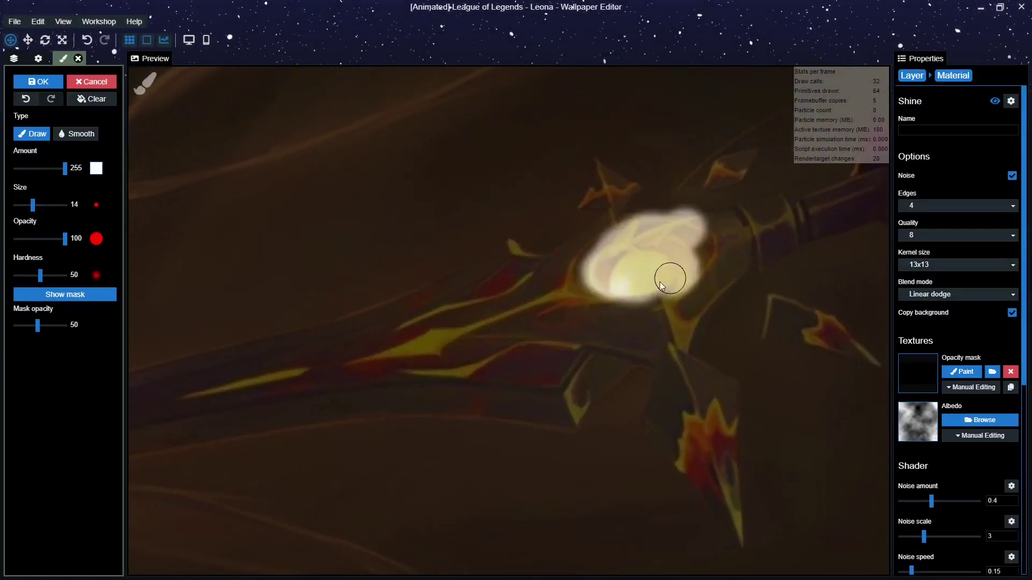
mouse_move(455, 335)
mouse_down()
mouse_move(367, 356)
mouse_move(431, 350)
mouse_up()
scroll(259, 394, up, 2)
drag(258, 394, 439, 340)
mouse_move(507, 307)
mouse_down()
mouse_move(416, 326)
mouse_move(491, 303)
mouse_up()
mouse_move(684, 309)
mouse_down()
mouse_move(495, 338)
mouse_move(591, 335)
mouse_move(753, 295)
mouse_up()
mouse_move(468, 272)
mouse_down()
mouse_move(519, 243)
mouse_move(669, 197)
mouse_up()
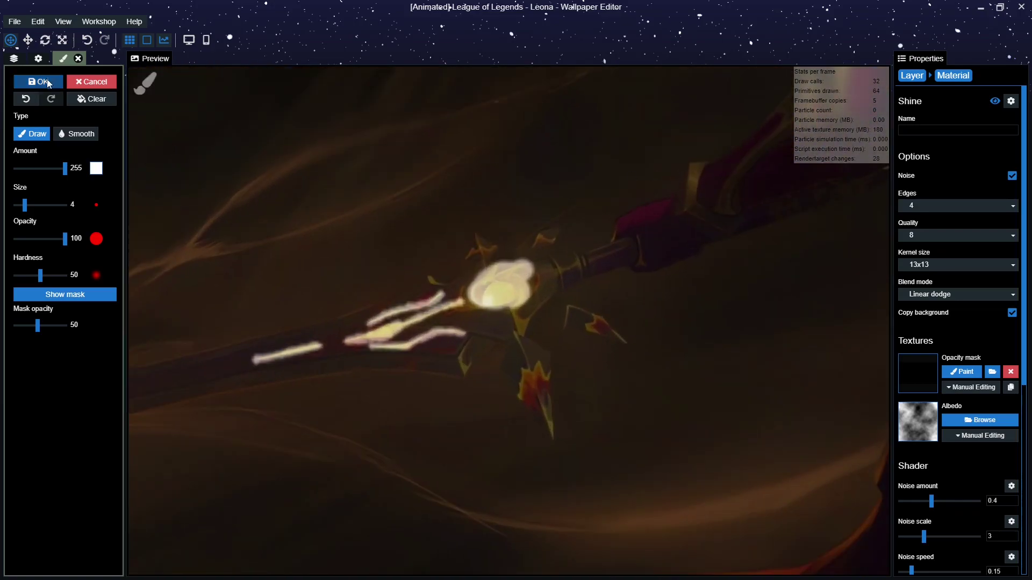
click(48, 82)
- Sample the sword Shine's ray color from the artwork and brighten it to a vivid yellow
scroll(953, 336, down, 5)
click(909, 335)
click(788, 424)
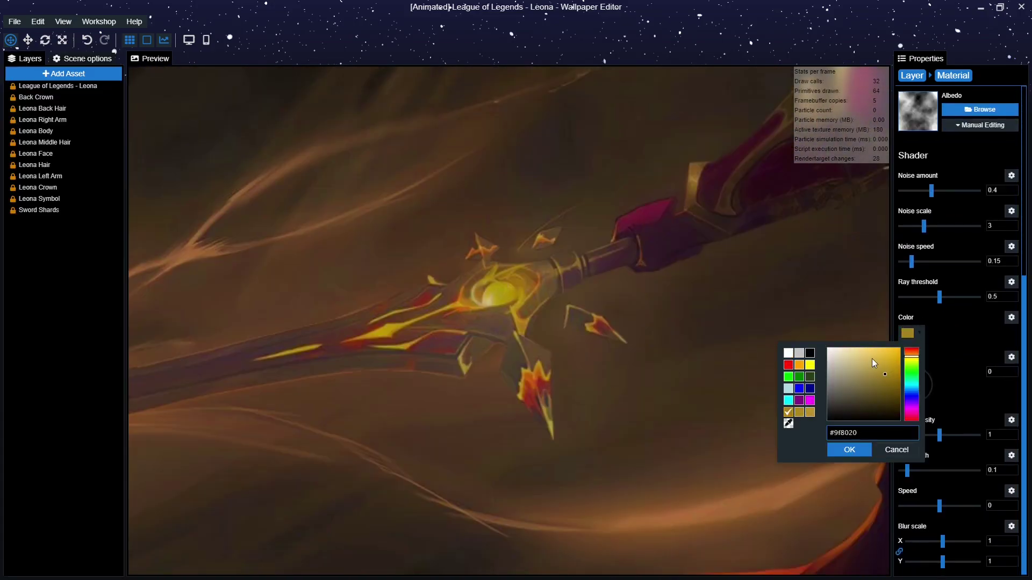
click(989, 304)
- Set the sword Shine's ray threshold to 0.1 and noise amount to 0.6
click(1014, 297)
key(BackSpace)
text(4)
key(BackSpace)
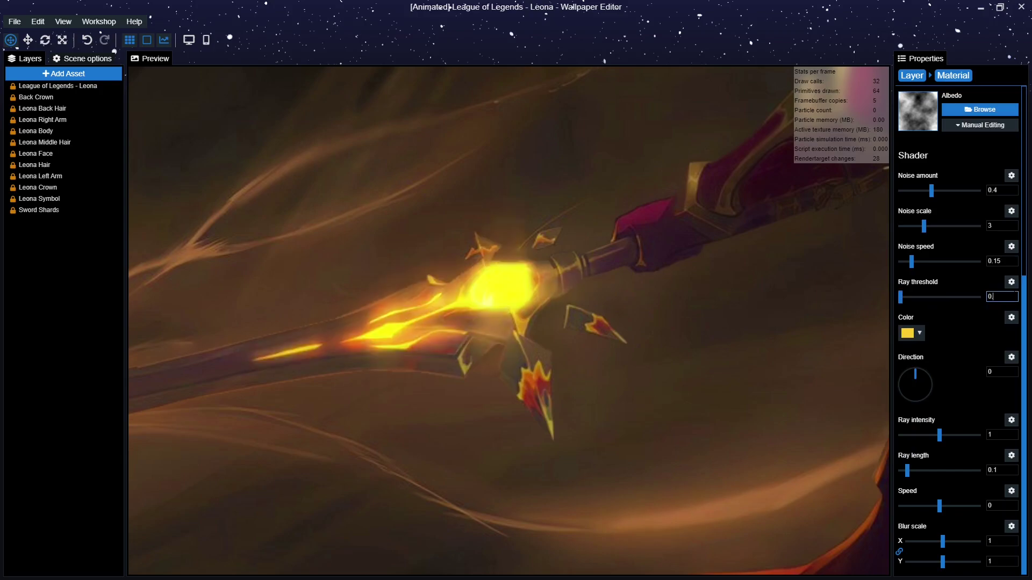
text(3)
key(BackSpace)
text(2)
key(BackSpace)
key(BackSpace)
scroll(957, 248, up, 4)
click(998, 405)
key(BackSpace)
text(6)
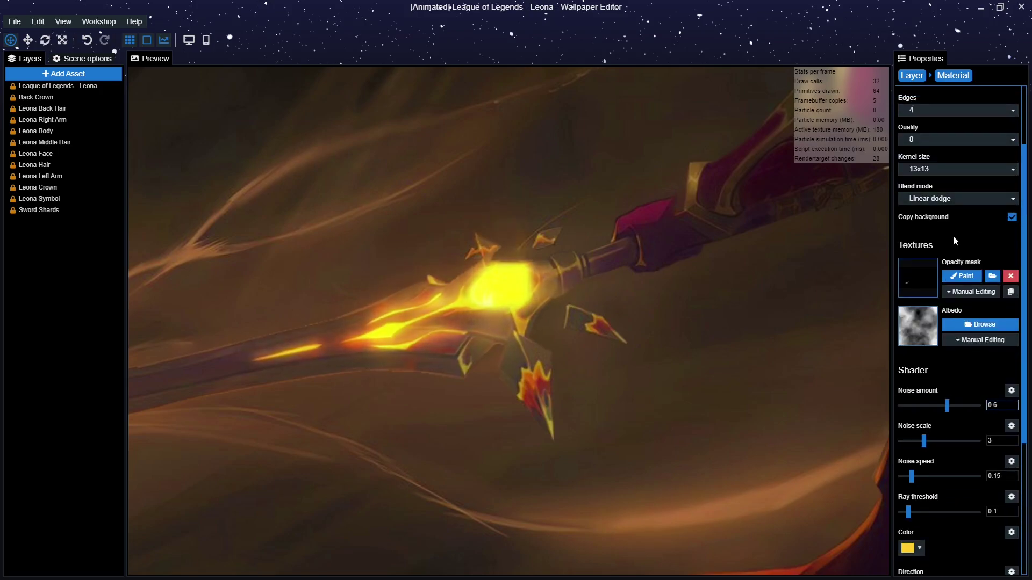
- Repaint the sword Shine's opacity mask over the hilt orb with brush amount 97 and size 14, and save the project
click(962, 275)
drag(29, 205, 33, 205)
mouse_move(471, 213)
mouse_down()
mouse_move(476, 247)
mouse_move(488, 234)
mouse_move(537, 252)
mouse_up()
click(65, 295)
drag(46, 161, 34, 164)
mouse_move(478, 247)
mouse_down()
mouse_move(493, 258)
mouse_move(537, 249)
mouse_move(505, 233)
mouse_up()
key(ctrl+s)
scroll(484, 284, down, 4)
scroll(463, 287, down, 4)
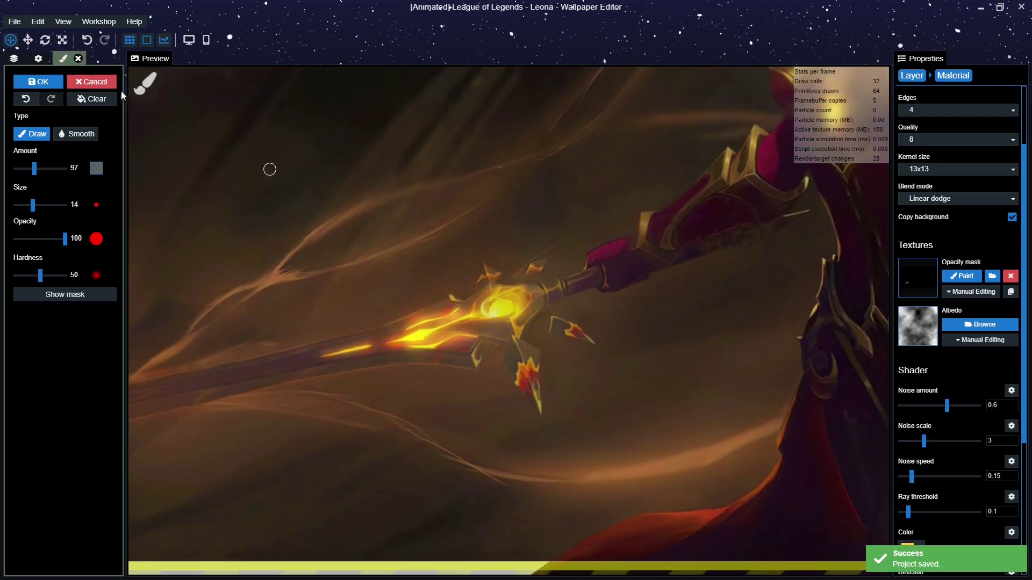
click(39, 83)
- Set the sword Shine's speed to 0.3, blur scale to 2 and noise amount to 0.65, and save the project
scroll(950, 393, down, 4)
text(0.3)
double_click(1004, 542)
text(2)
scroll(666, 360, down, 3)
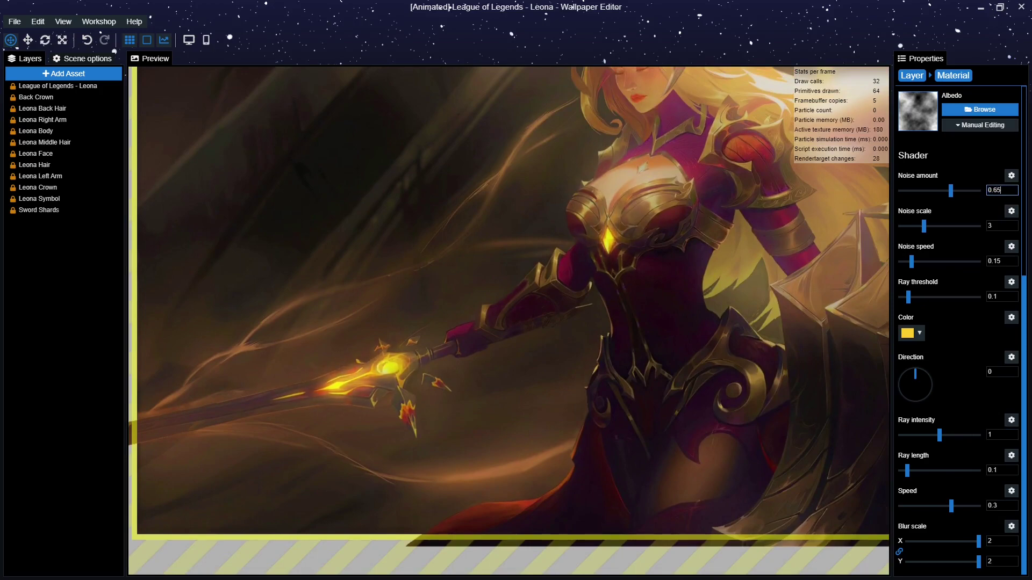
scroll(544, 426, down, 2)
drag(544, 426, 509, 477)
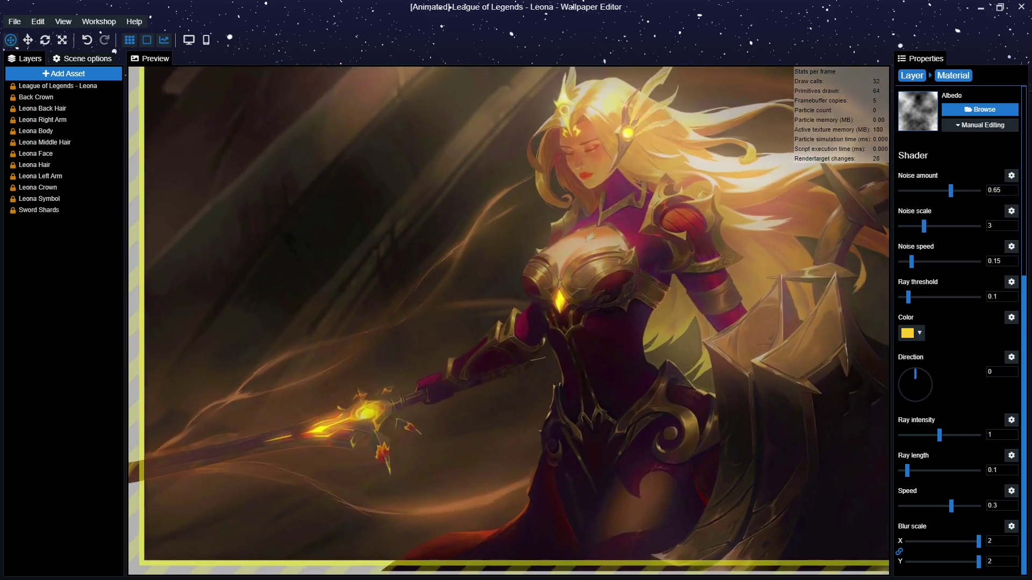
key(ctrl+s)
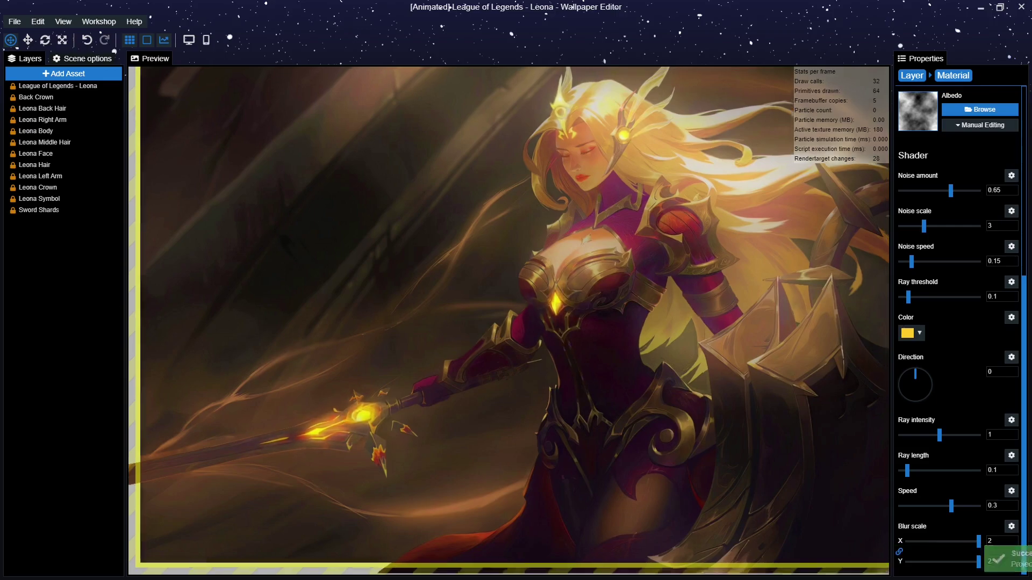
drag(692, 231, 624, 248)
scroll(624, 248, down, 3)
scroll(625, 248, up, 3)
scroll(624, 247, down, 1)
scroll(624, 244, down, 1)
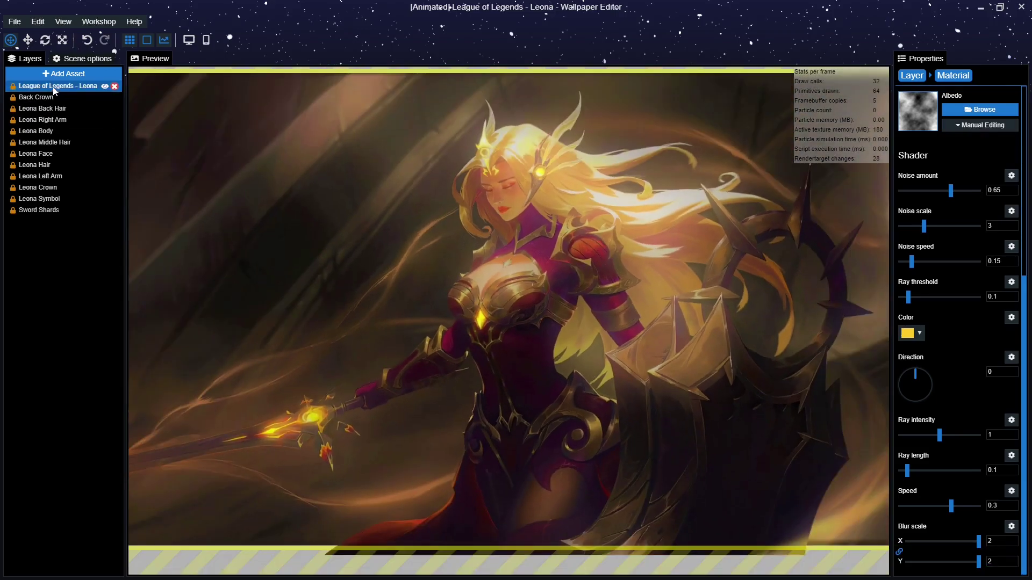
- Move the Shine effect to the first place in the Leona Right Arm layer's effects list
click(55, 87)
scroll(467, 254, down, 1)
click(57, 210)
click(57, 188)
click(58, 177)
click(59, 153)
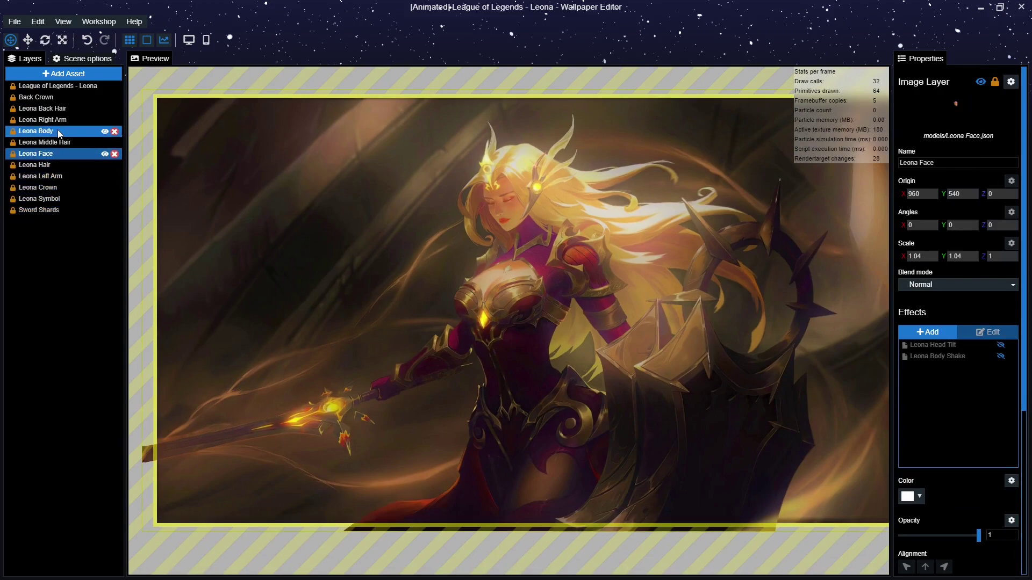
click(59, 120)
drag(937, 368, 939, 345)
- Add a God Rays effect to the League of Legends - Leona background layer
click(64, 97)
click(64, 87)
click(928, 332)
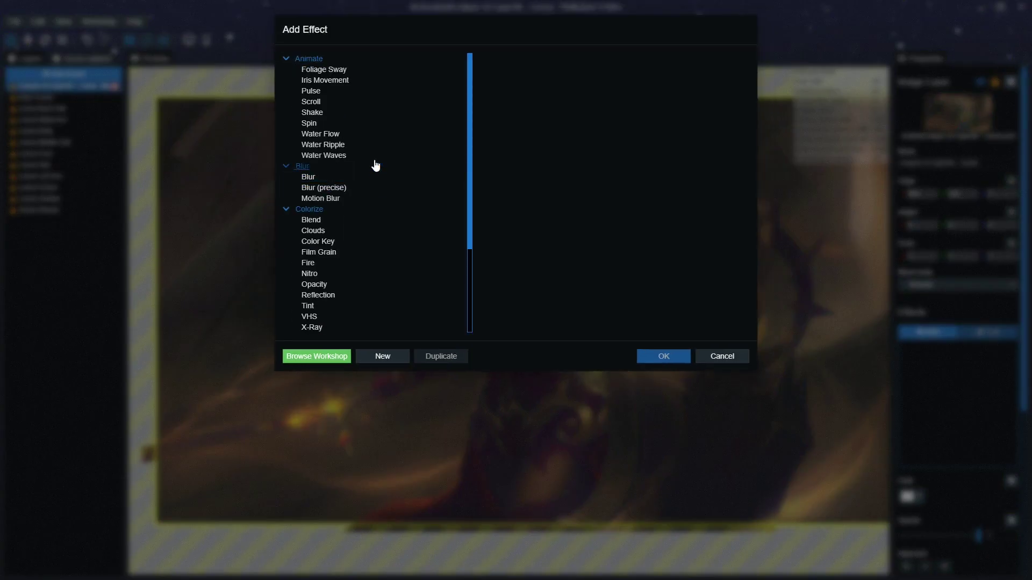
scroll(352, 291, down, 3)
click(360, 307)
click(662, 355)
scroll(940, 347, down, 3)
scroll(962, 323, up, 3)
scroll(986, 312, down, 3)
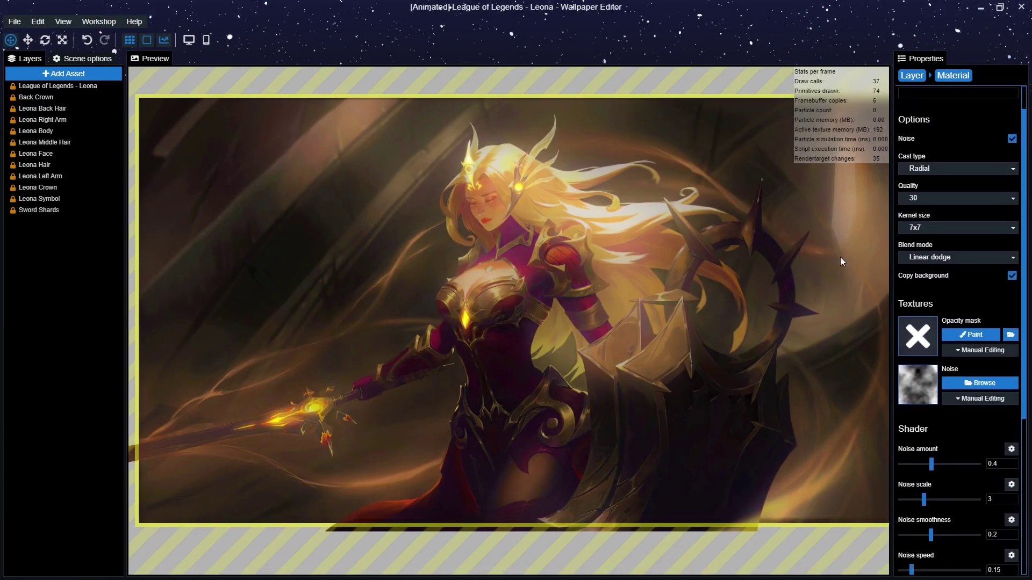
- Try a God Rays ray threshold of 0.18 on the background layer and hide the effect for comparison
click(912, 76)
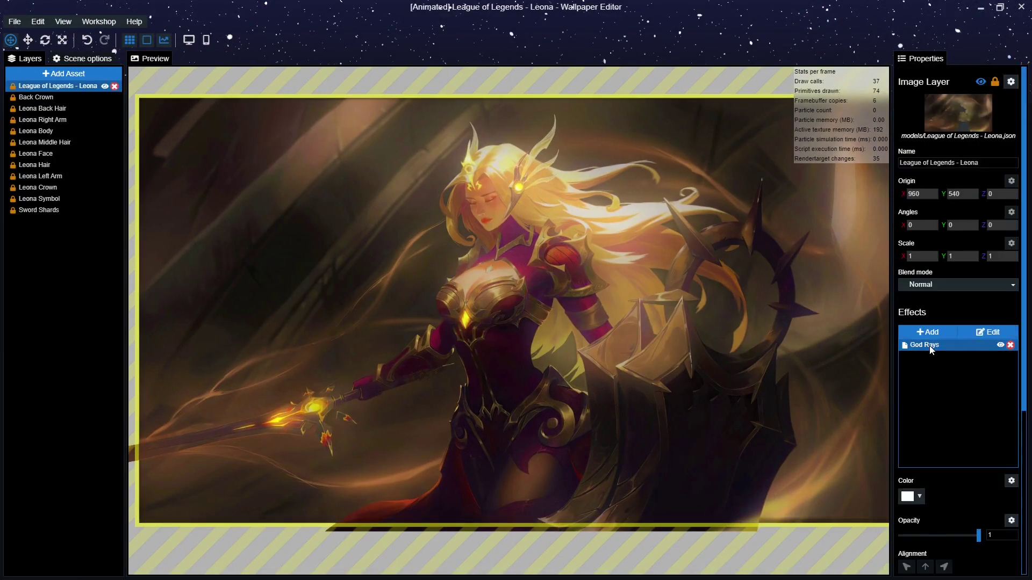
click(930, 347)
scroll(934, 323, down, 5)
drag(940, 360, 915, 367)
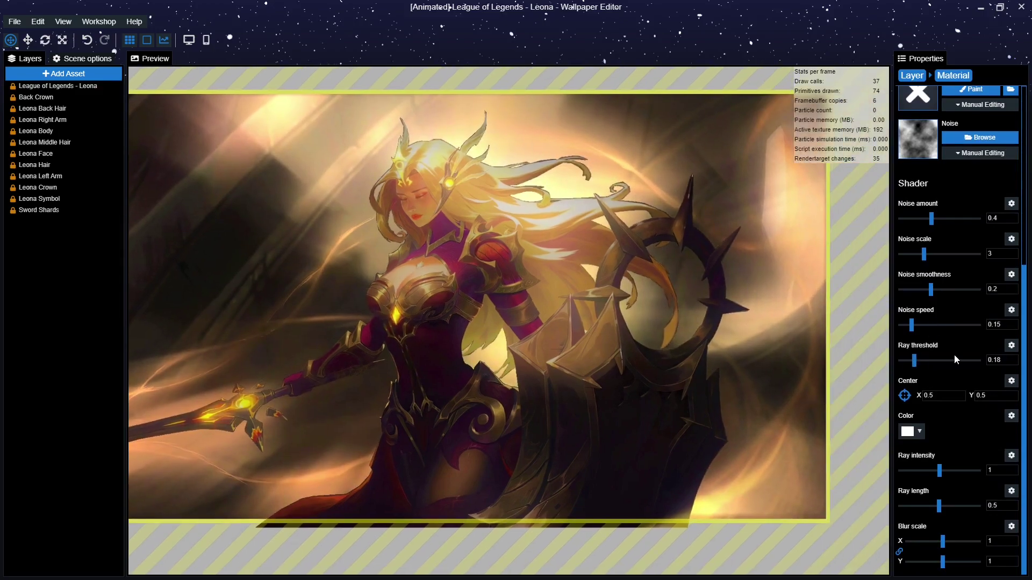
scroll(954, 359, up, 5)
click(995, 90)
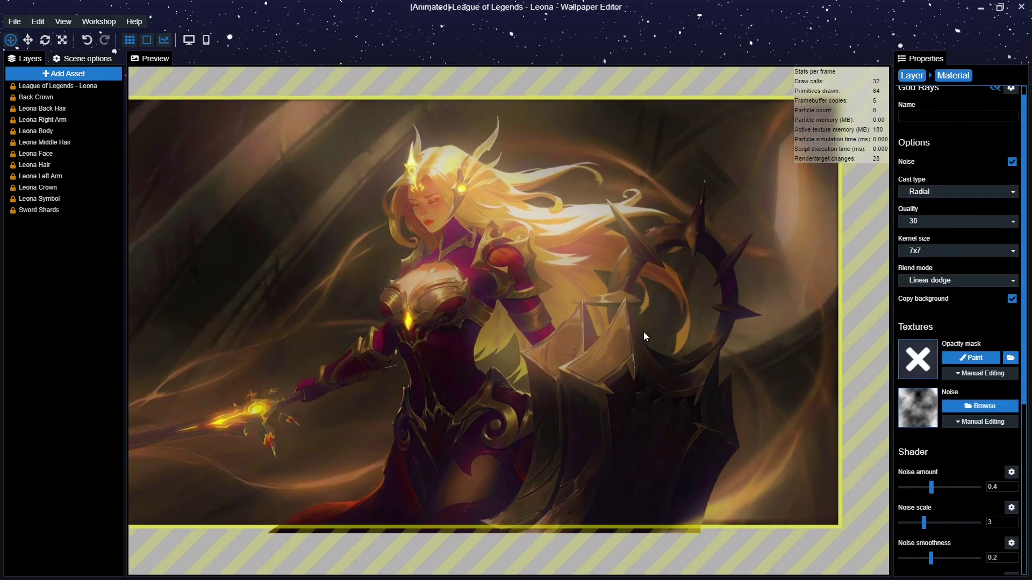
- Set the God Rays ray threshold to 0.1 and make the effect visible
scroll(977, 371, down, 5)
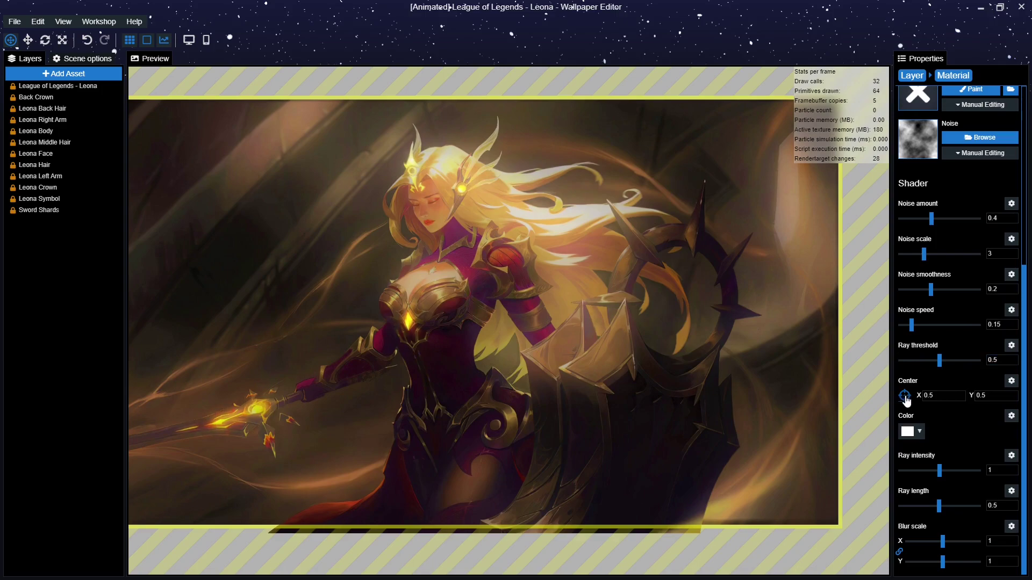
click(999, 360)
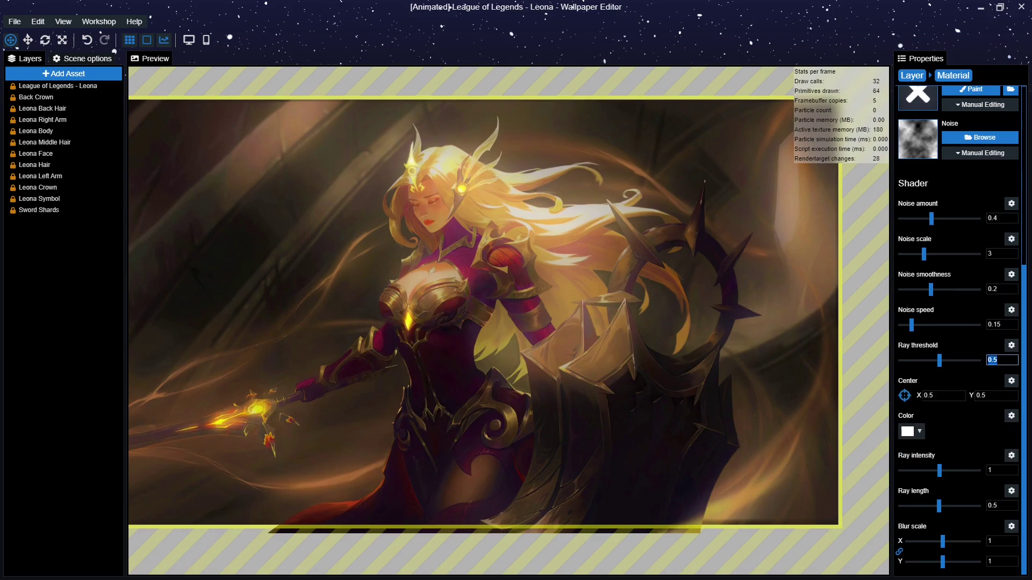
scroll(980, 445, up, 5)
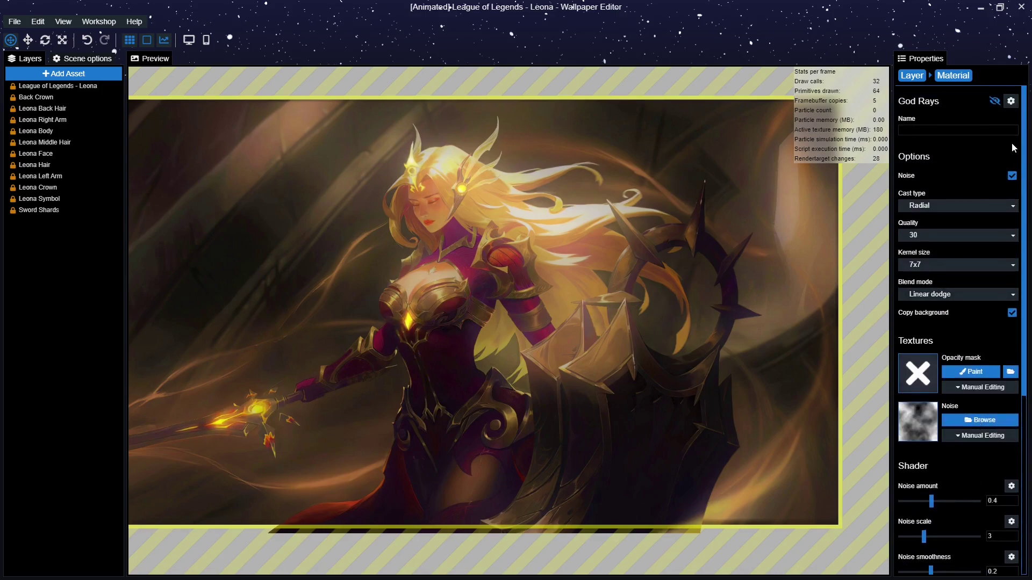
click(995, 103)
- Try placing the God Rays center at several points around the wallpaper's upper right edge
scroll(917, 268, down, 5)
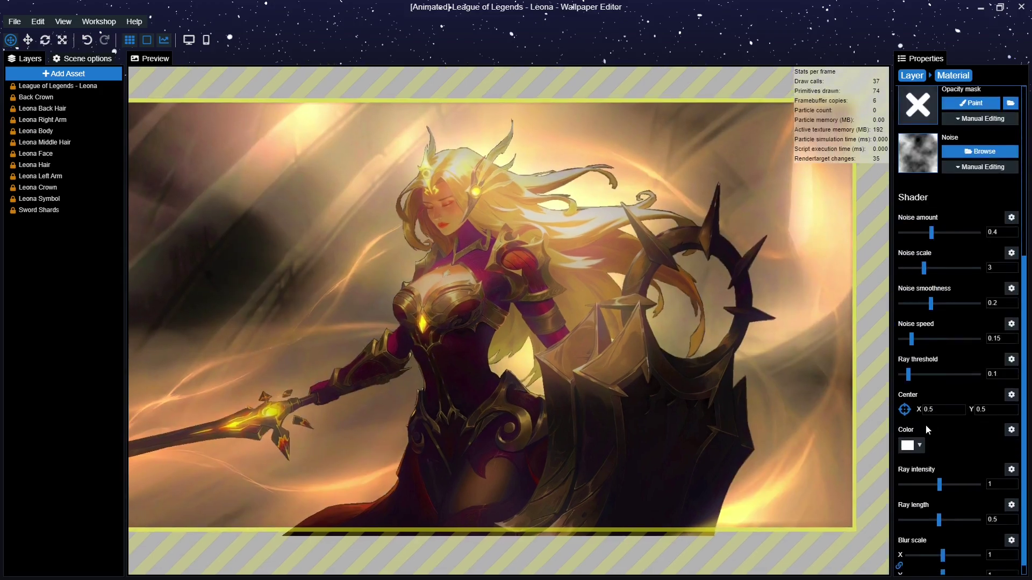
click(660, 123)
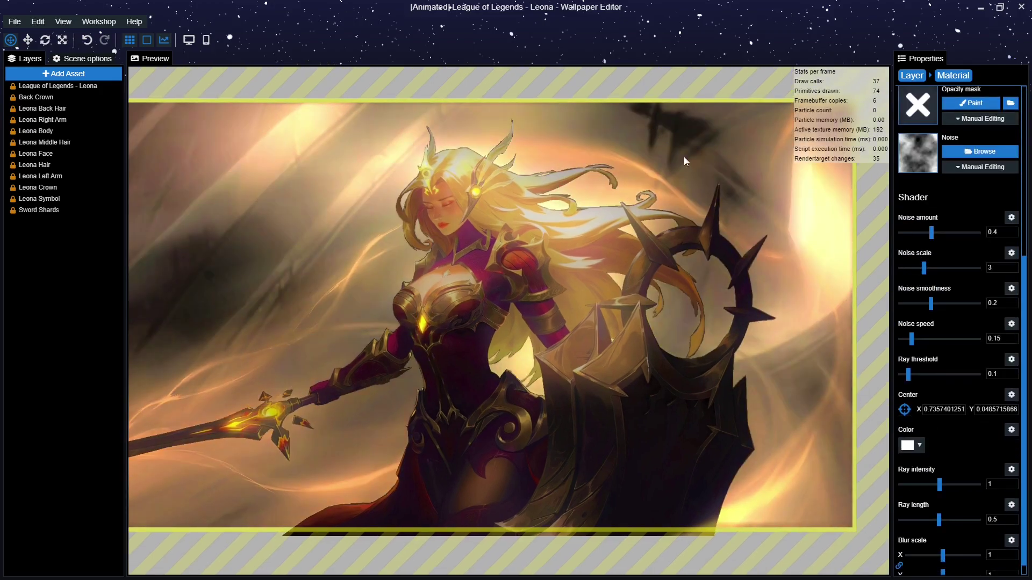
click(779, 105)
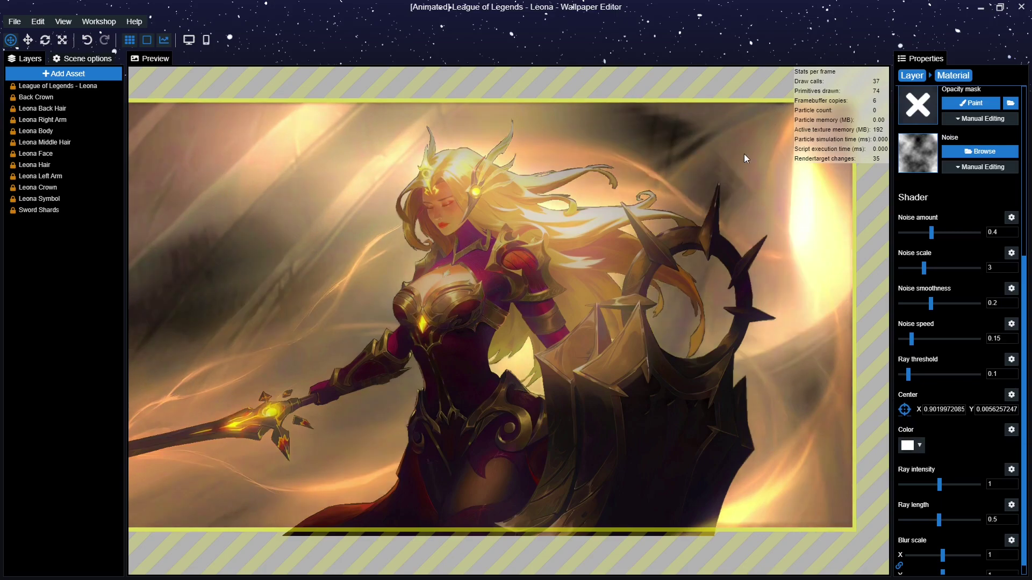
click(905, 409)
click(849, 182)
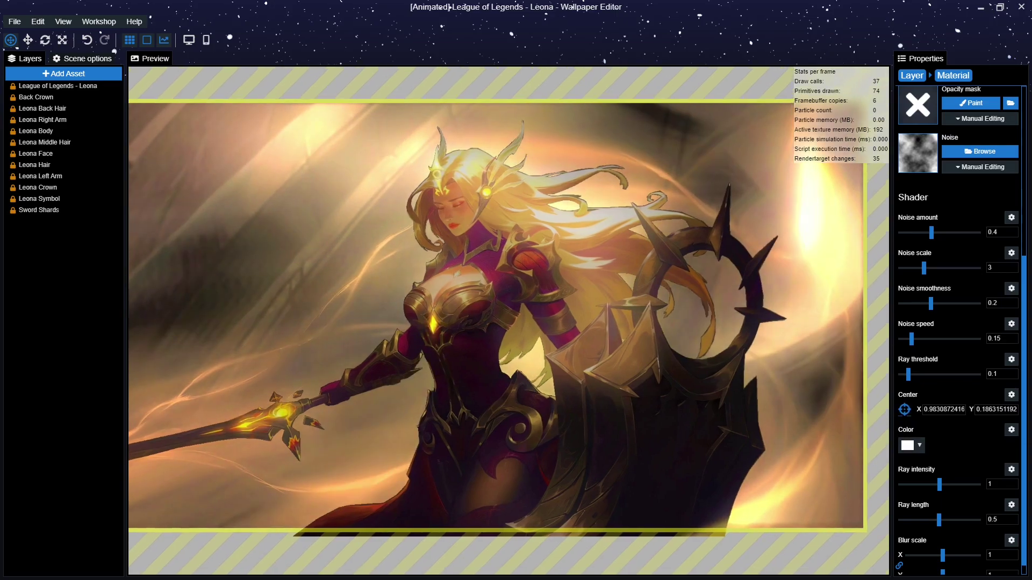
scroll(509, 321, down, 2)
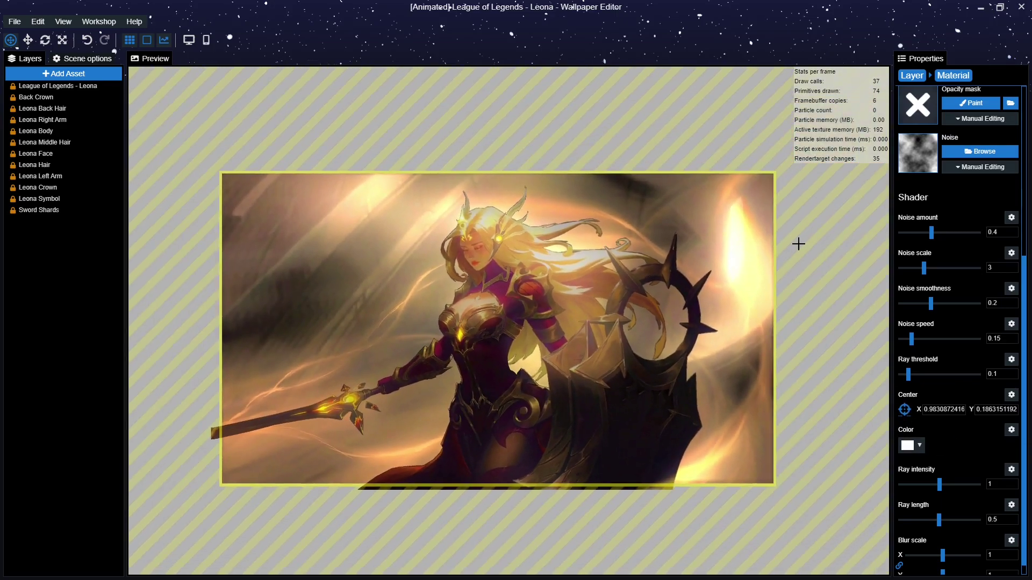
click(756, 144)
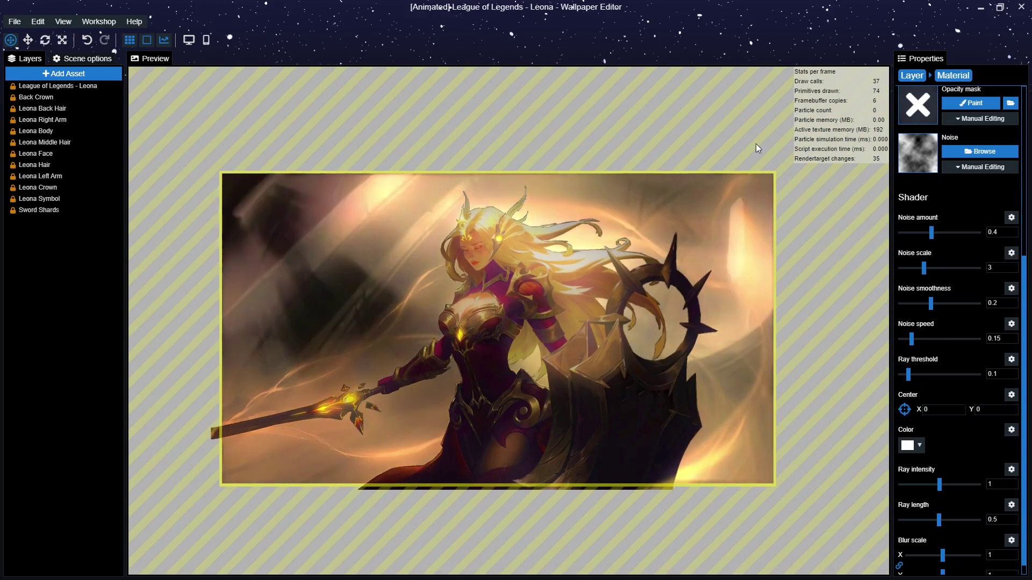
- Set the God Rays center to X 0.7 and Y 0
click(753, 182)
text(1)
key(Tab)
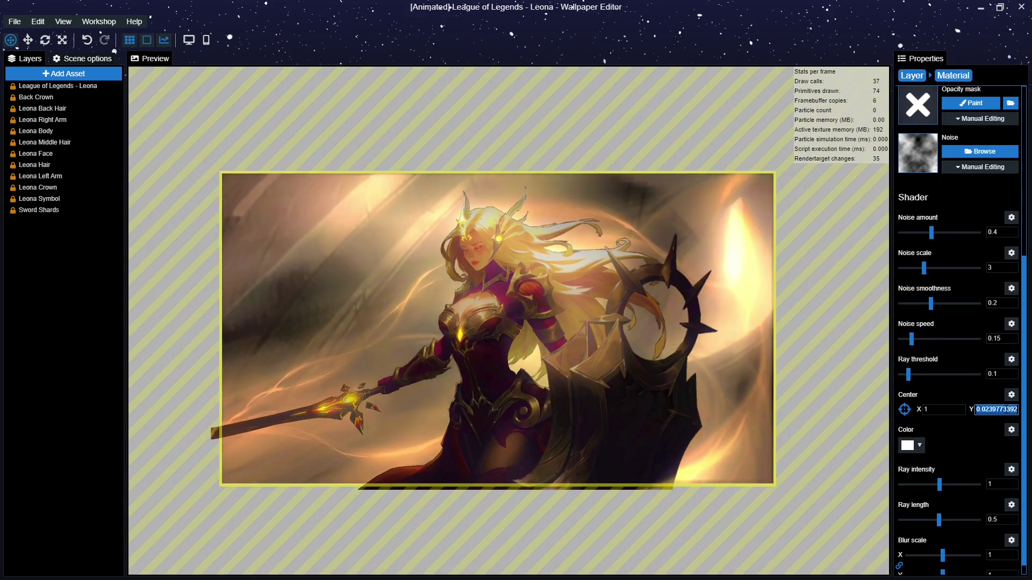
scroll(437, 284, up, 2)
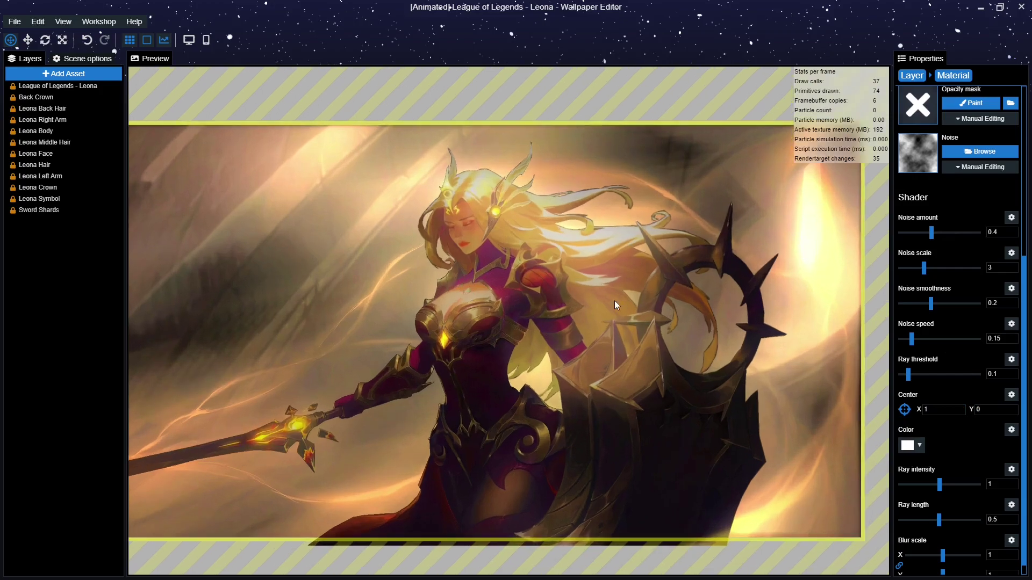
text(0.8)
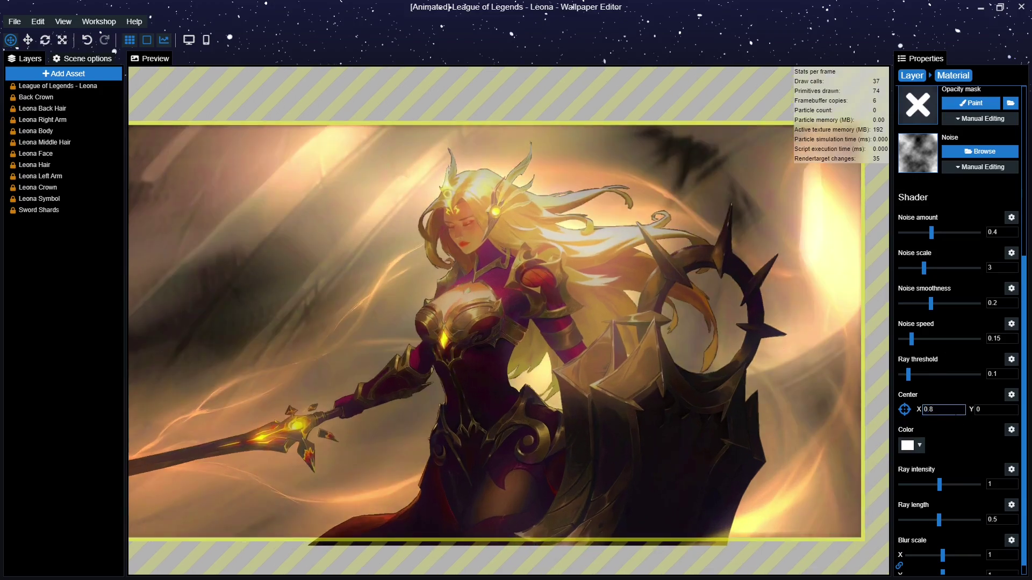
key(BackSpace)
text(7)
- Set the God Rays noise amount to 0.6
scroll(671, 350, down, 2)
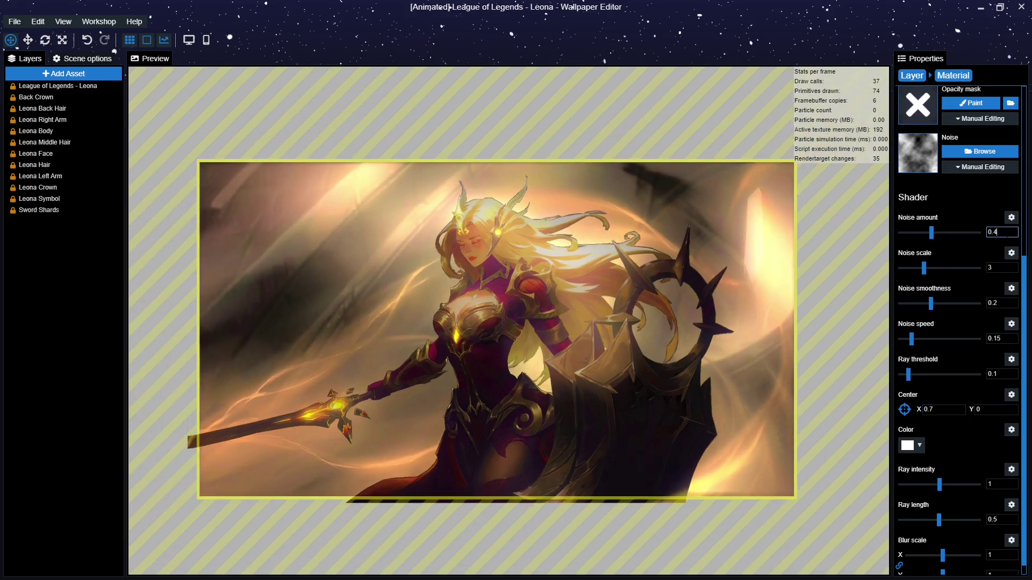
scroll(639, 264, up, 1)
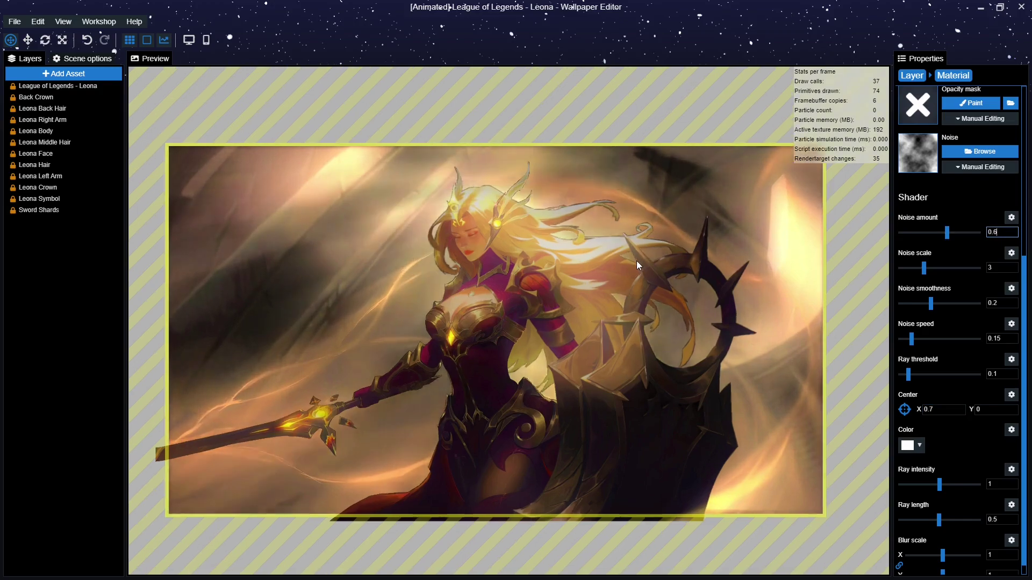
scroll(688, 292, up, 2)
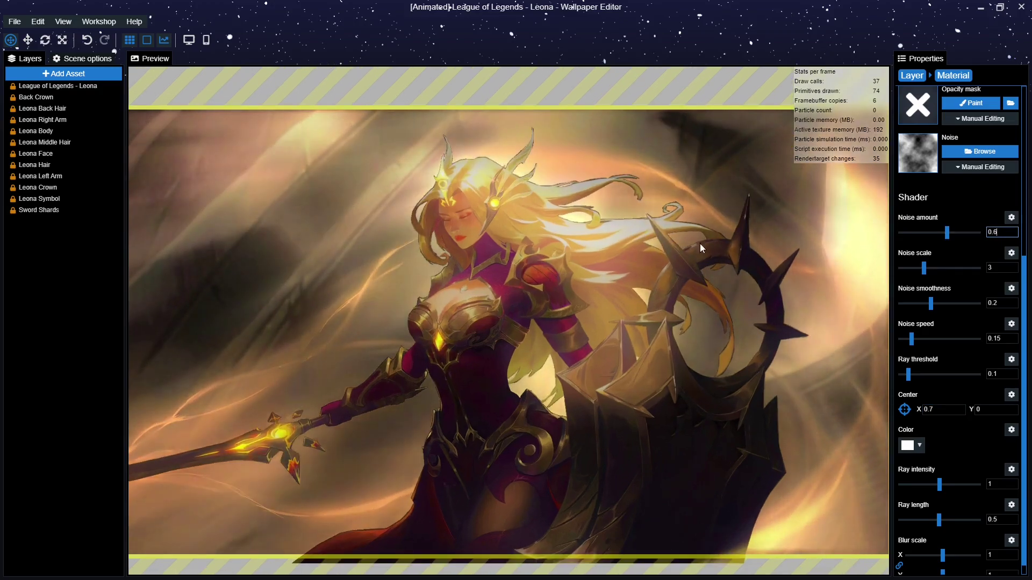
- Set the God Rays blur scale to 2 on both axes and the ray intensity to 0.4
click(920, 446)
click(943, 447)
click(1002, 555)
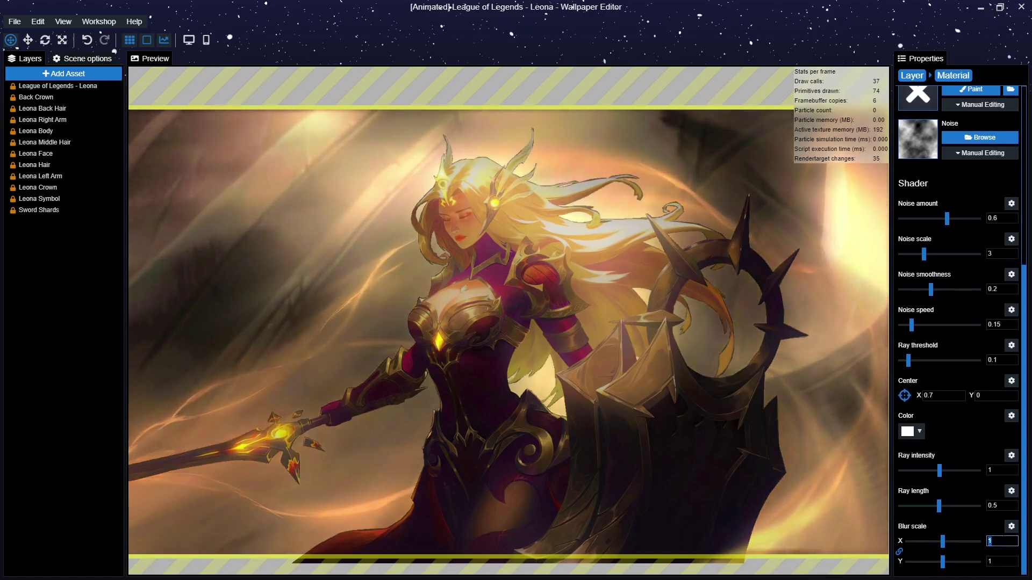
text(2)
key(Return)
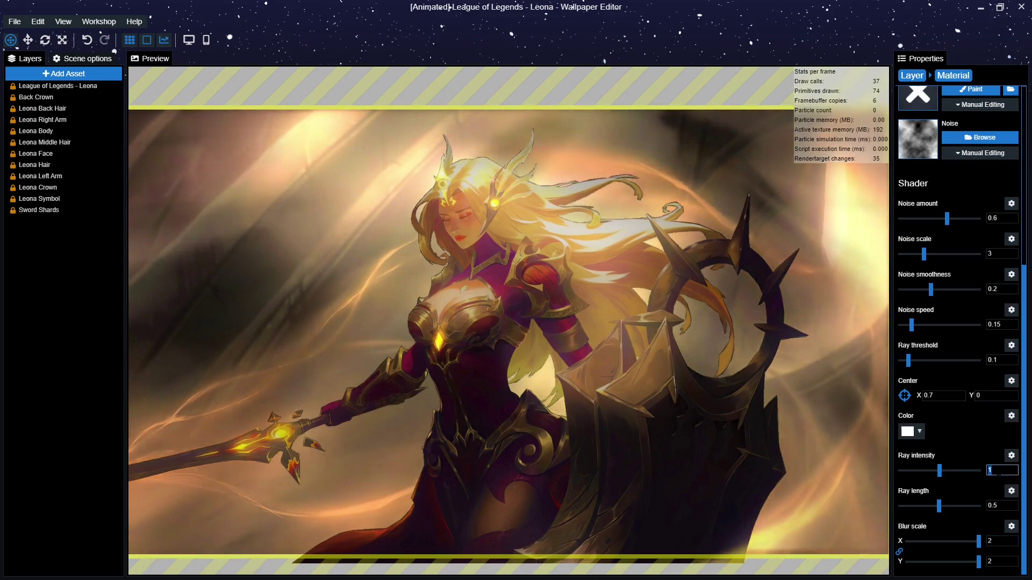
click(1002, 470)
text(0.4)
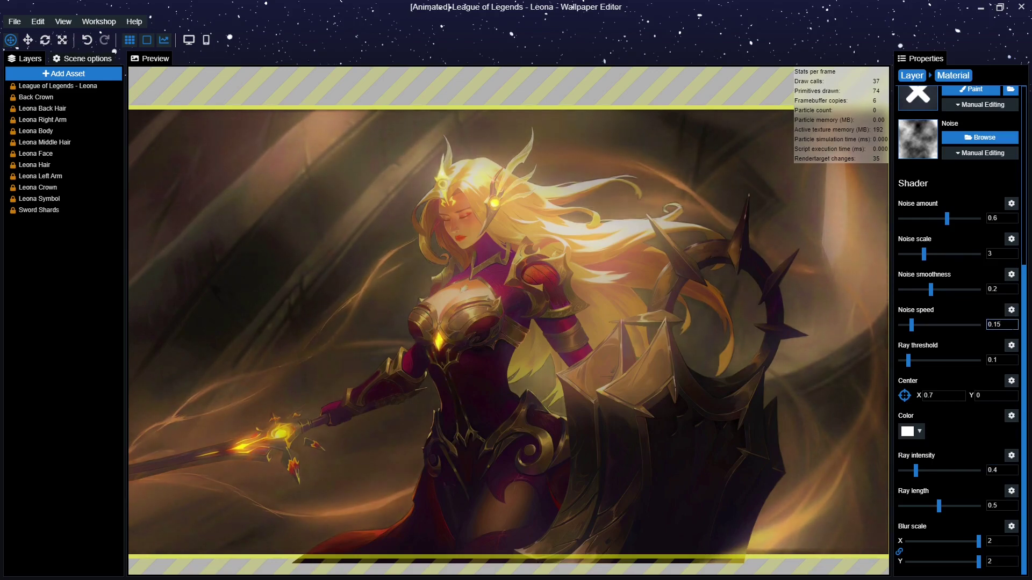
scroll(971, 438, up, 5)
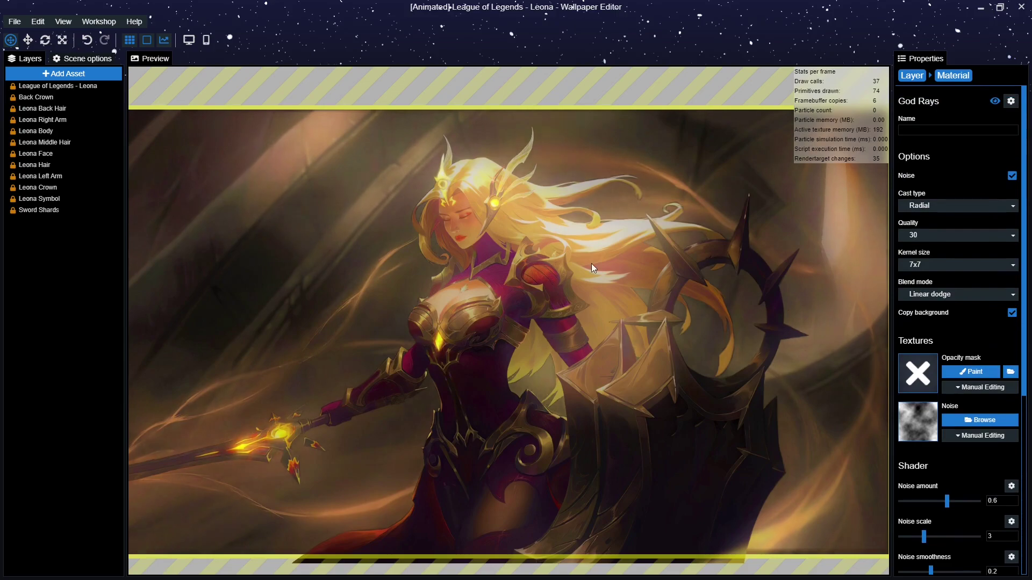
- Return to the League of Legends - Leona background layer and save the project
click(69, 89)
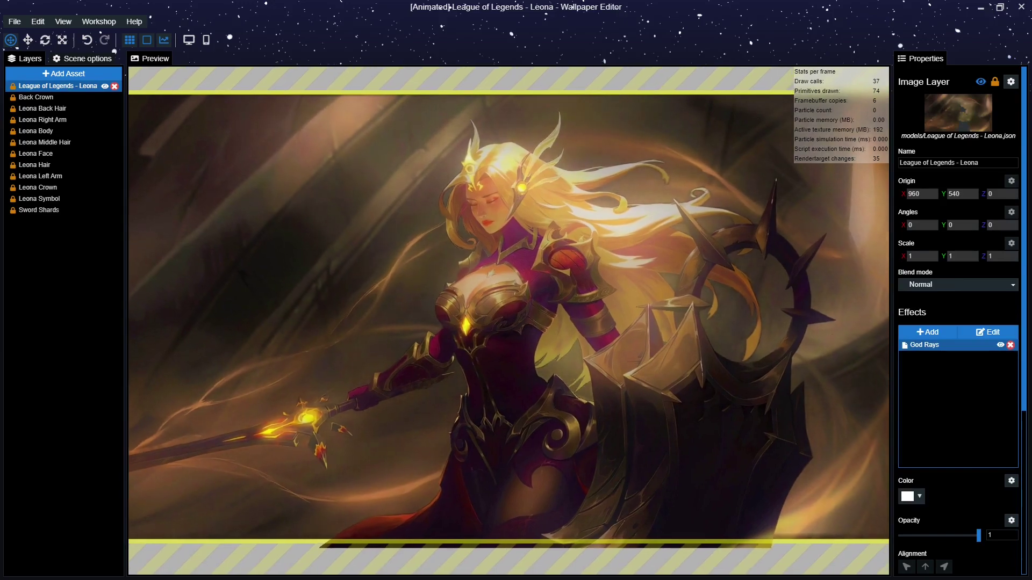
key(ctrl+s)
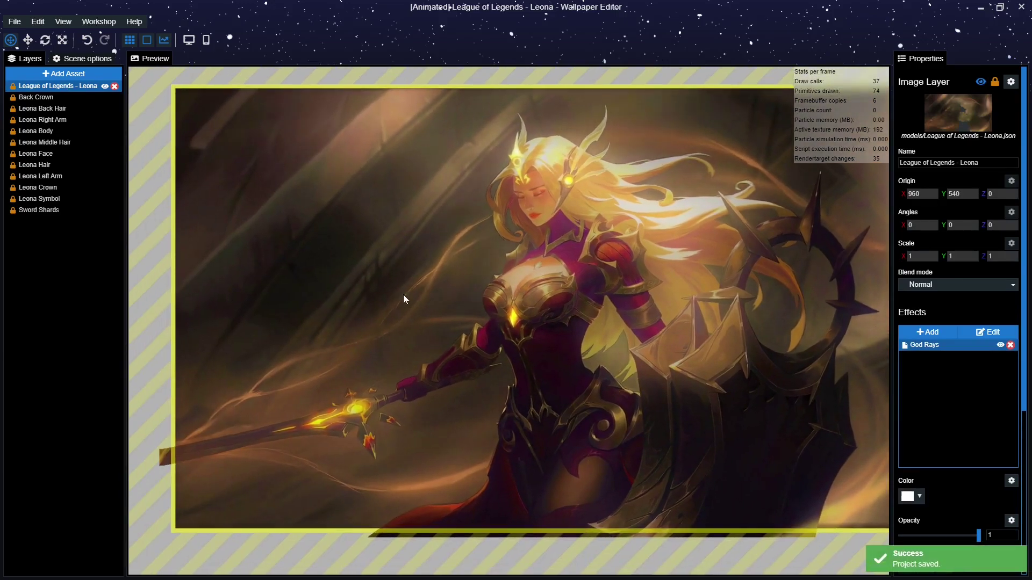
scroll(437, 319, up, 2)
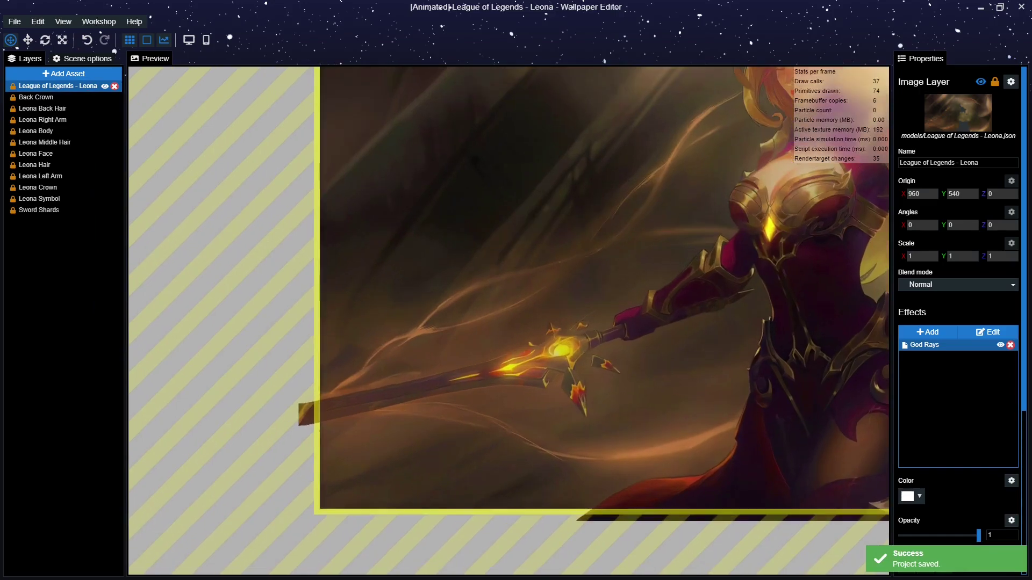
scroll(439, 314, down, 2)
scroll(696, 354, down, 2)
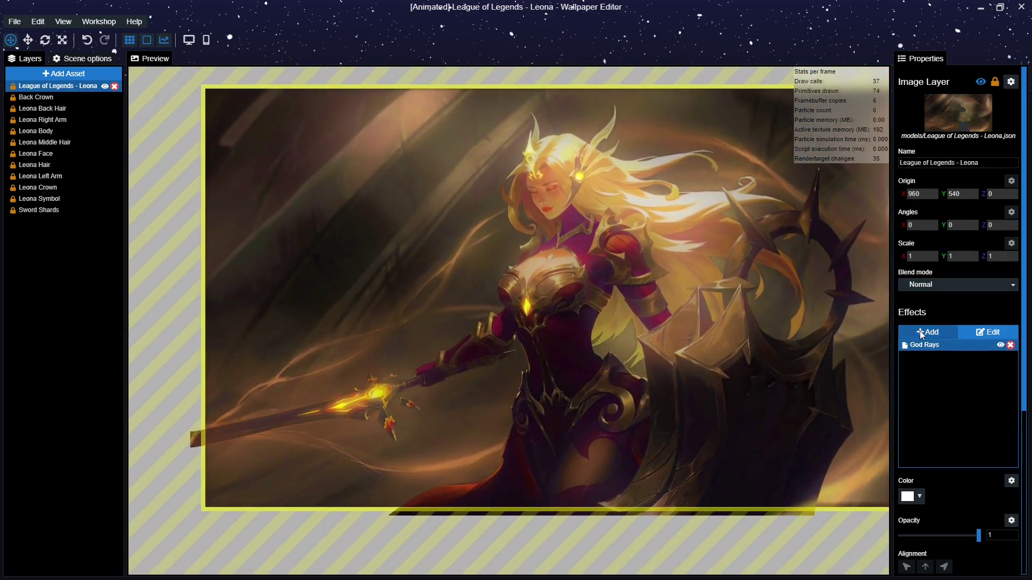
- Add a Water Waves effect to the background layer
click(920, 331)
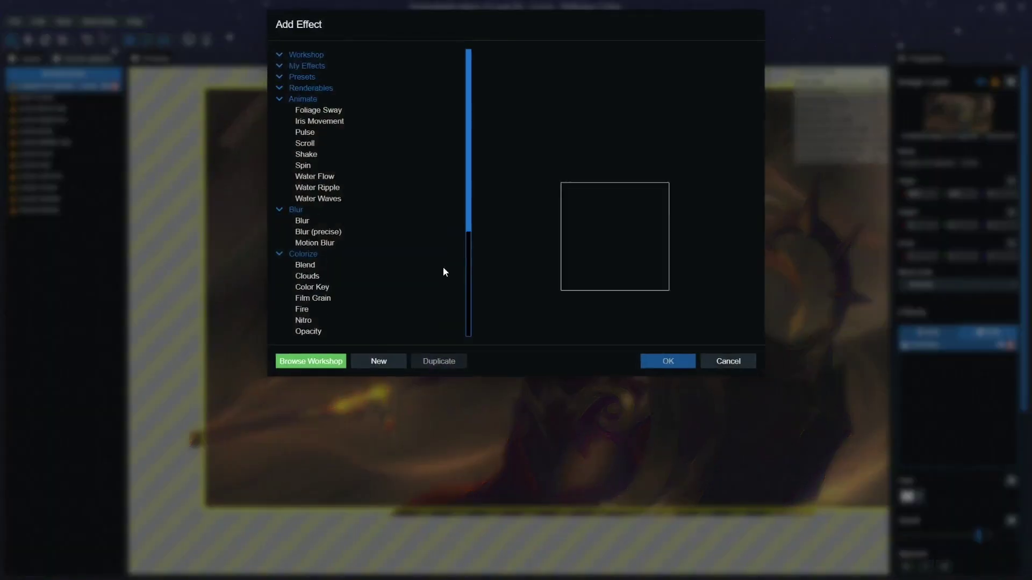
click(323, 156)
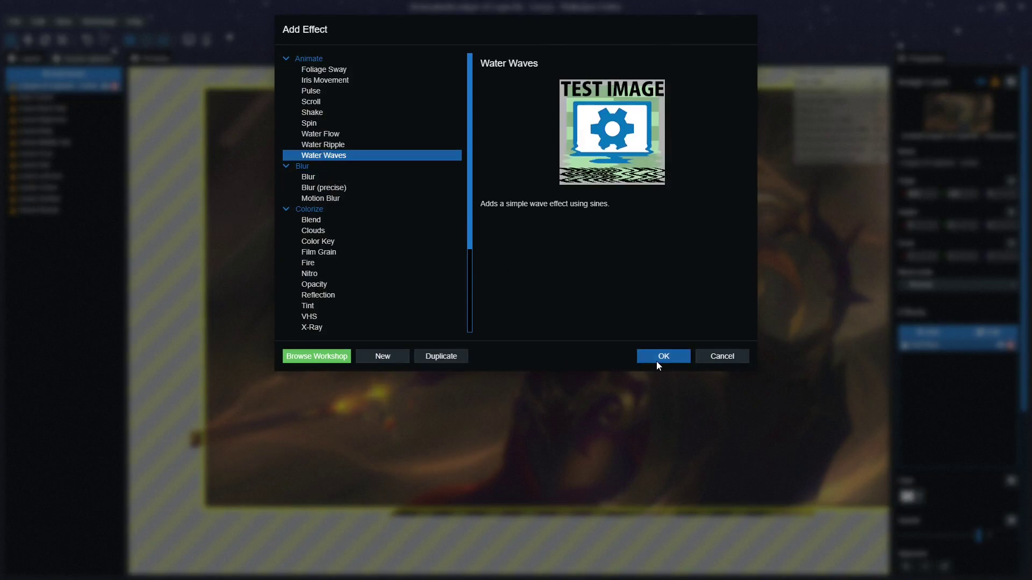
click(655, 361)
- Set the Water Waves direction to about 66, the scale to 10 and the speed to 3
drag(917, 277, 940, 271)
double_click(1011, 366)
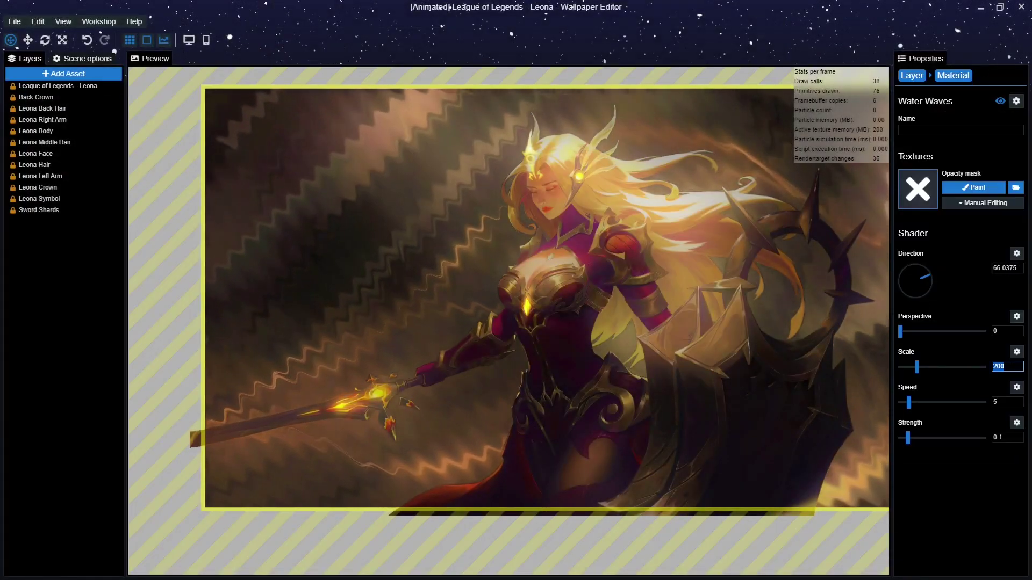
text(10)
double_click(1012, 402)
text(3)
key(Return)
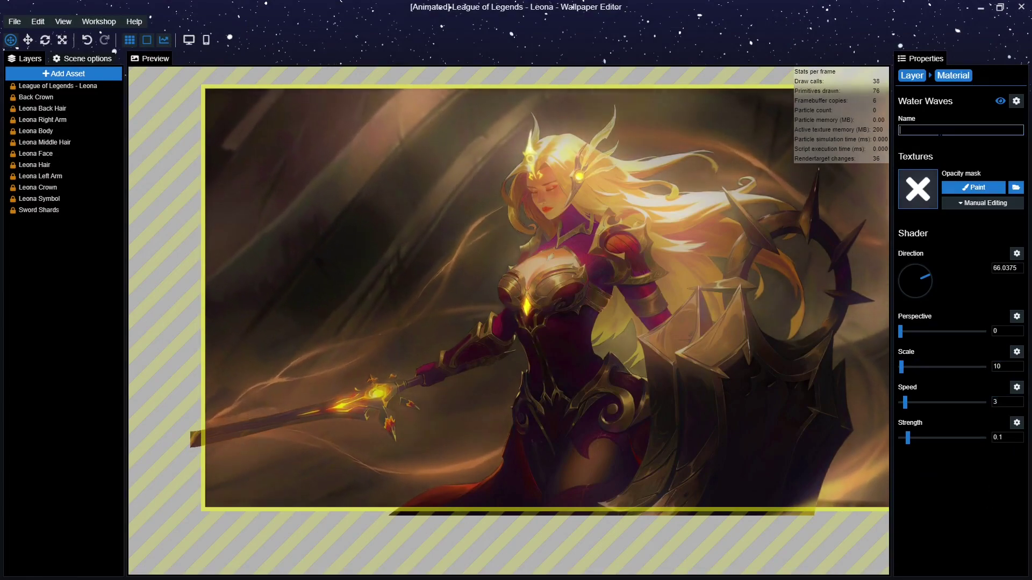
- Start painting the Water Waves opacity mask with a brush amount of 208 and a size of 25
click(973, 188)
scroll(361, 381, up, 4)
click(65, 295)
scroll(301, 326, up, 4)
drag(35, 169, 50, 172)
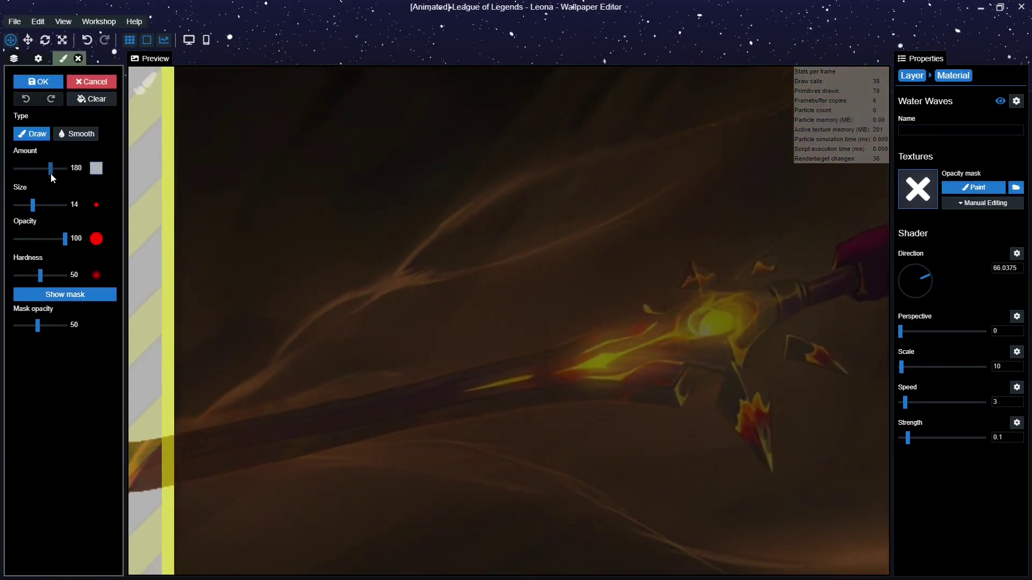
click(38, 205)
- Paint the mask over the glowing streaks above the sword and set the Water Waves strength to 0.06
drag(283, 405, 352, 353)
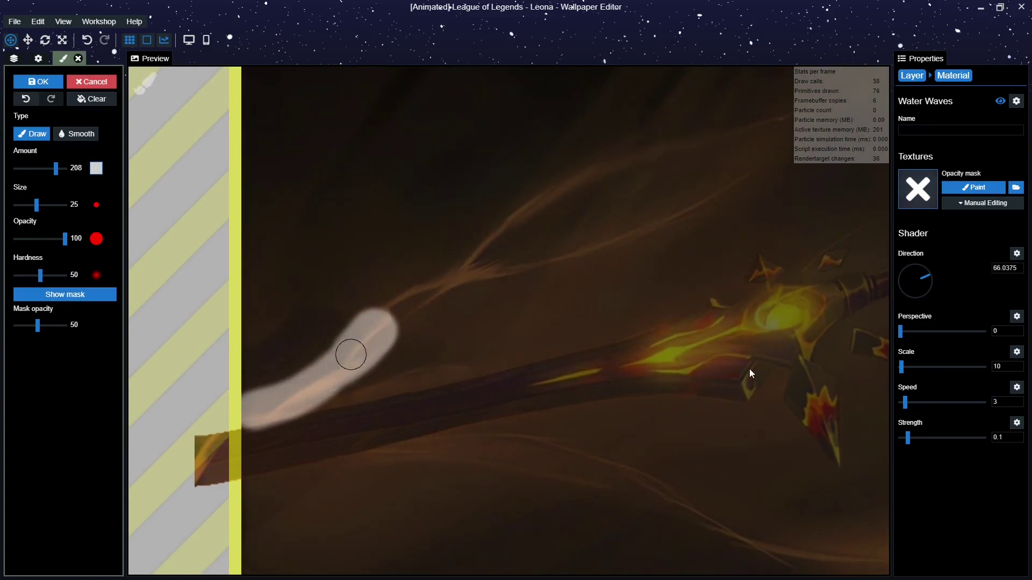
key(ctrl+s)
key(BackSpace)
text(0)
mouse_move(395, 320)
mouse_down()
mouse_move(490, 235)
mouse_move(491, 272)
mouse_move(684, 219)
mouse_move(606, 274)
mouse_up()
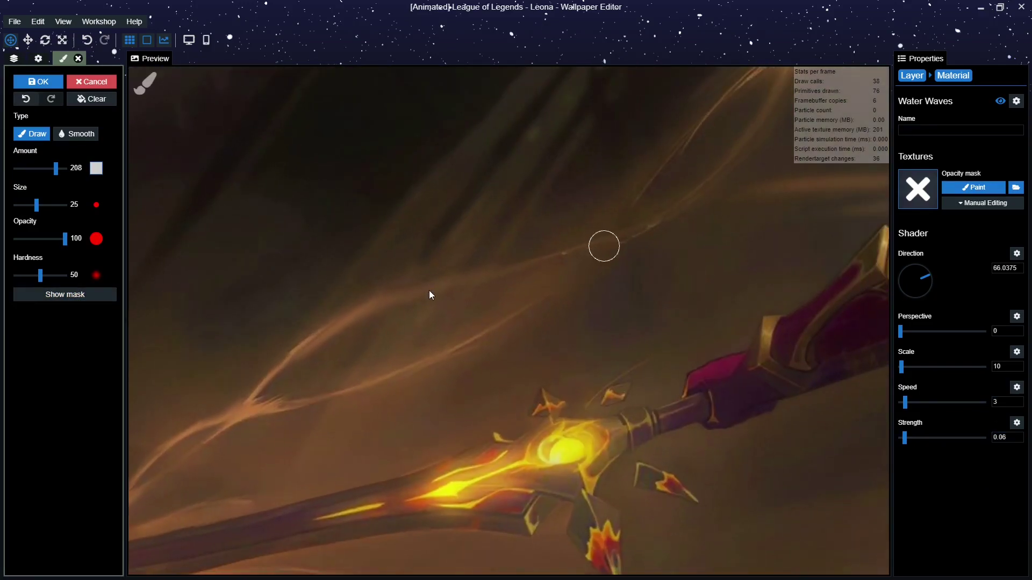
- Enlarge the mask brush to size 41 and paint over the light streaks beside the shield
key(ctrl+s)
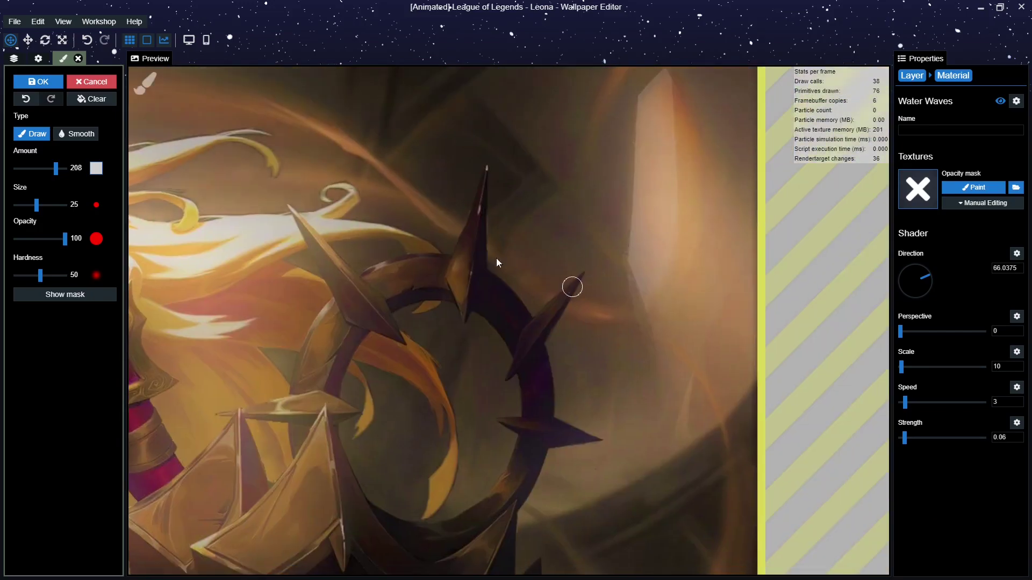
scroll(583, 505, up, 3)
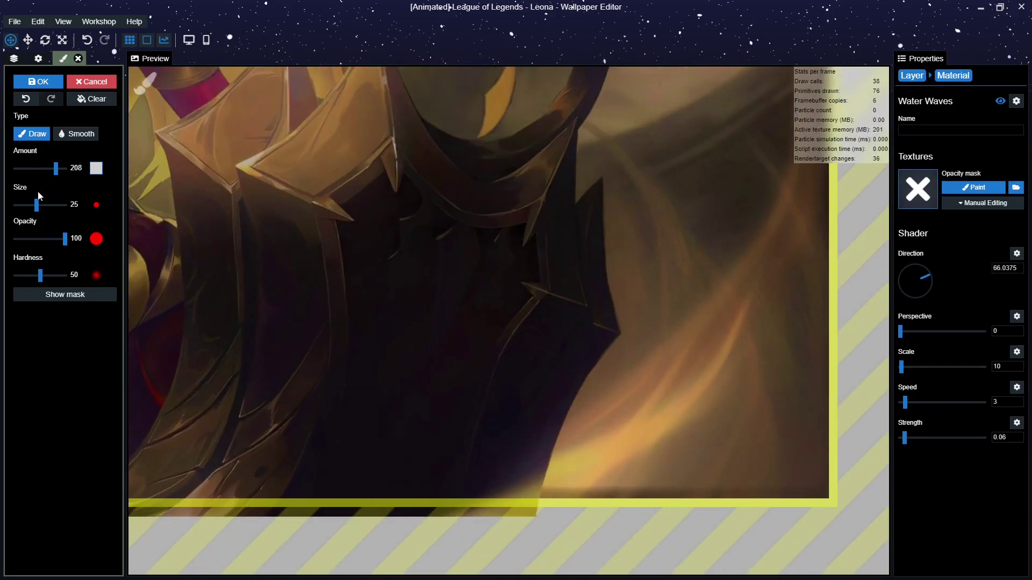
drag(37, 205, 40, 204)
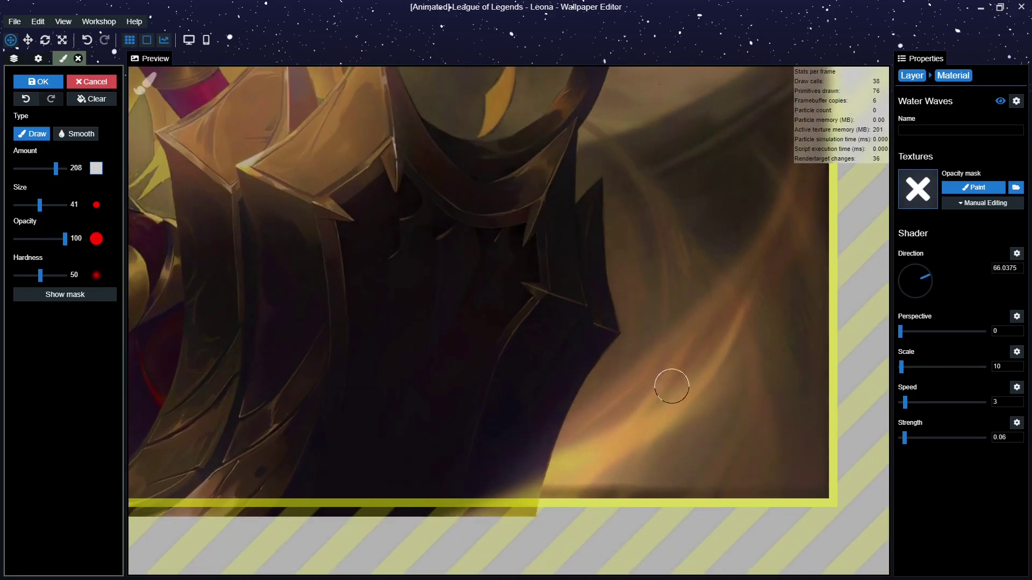
scroll(599, 394, down, 5)
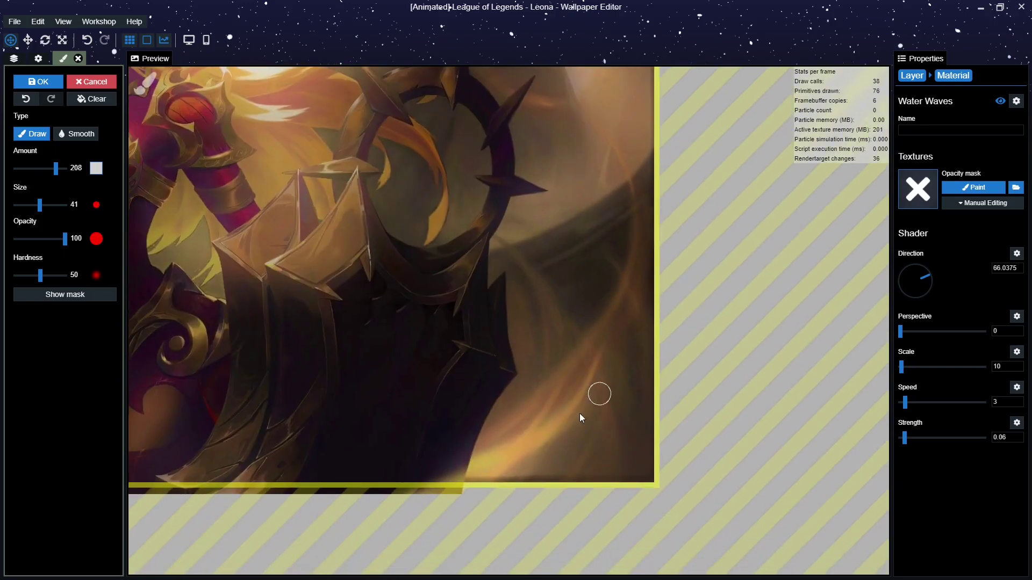
drag(599, 394, 709, 417)
scroll(322, 419, up, 5)
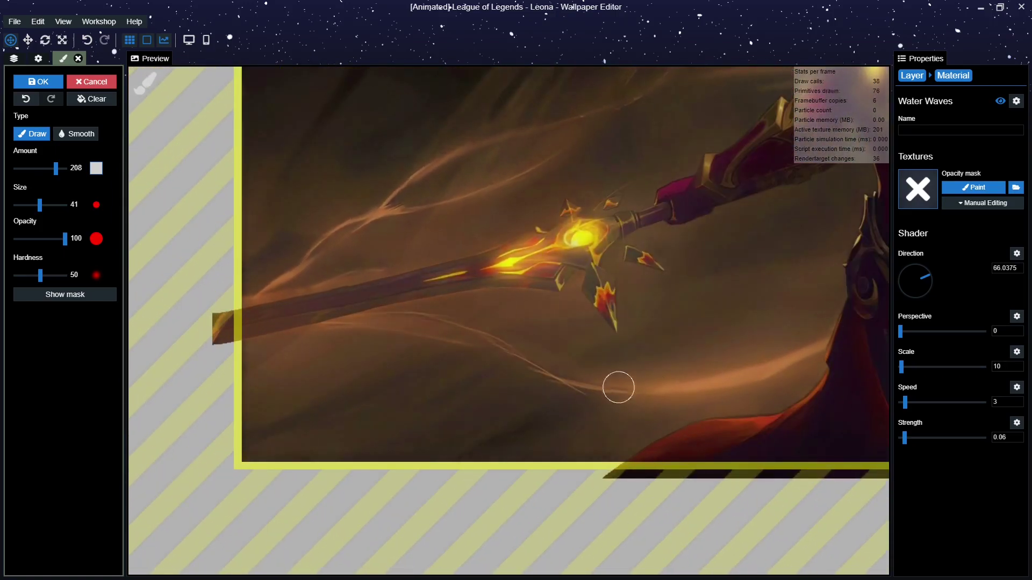
- Finish painting the mask over the streaks around the sword and apply it
scroll(382, 313, down, 5)
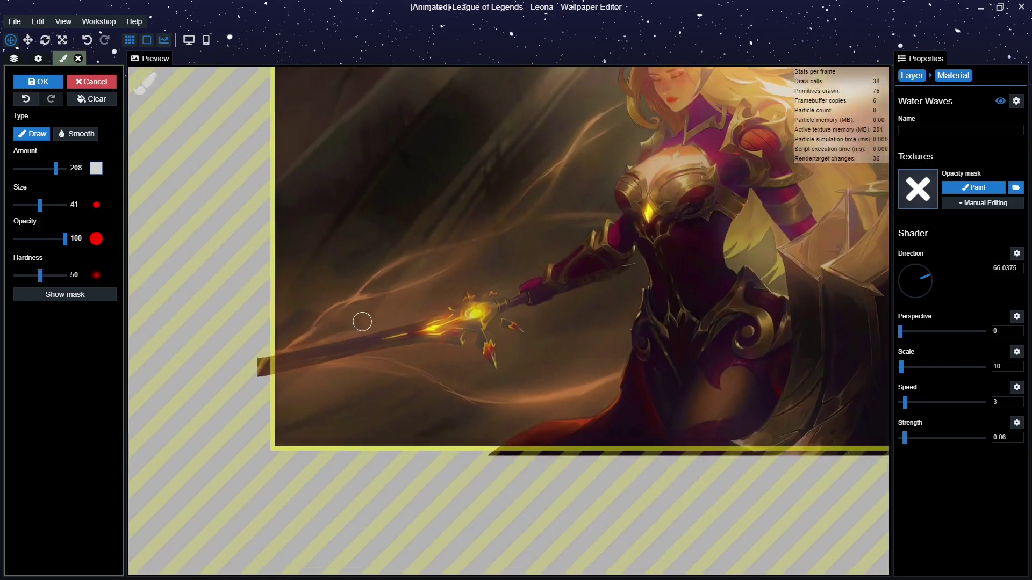
drag(382, 313, 291, 339)
click(38, 81)
- Set the Water Waves strength to 0.087 and the scale to 15, and save the project
drag(643, 155, 546, 230)
scroll(545, 230, down, 1)
drag(745, 439, 731, 449)
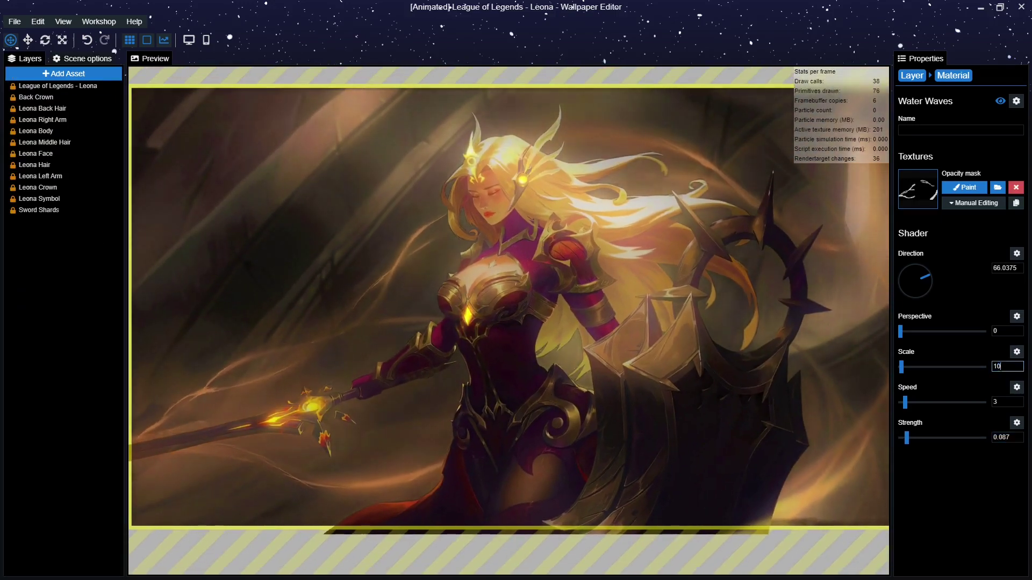
drag(862, 391, 850, 392)
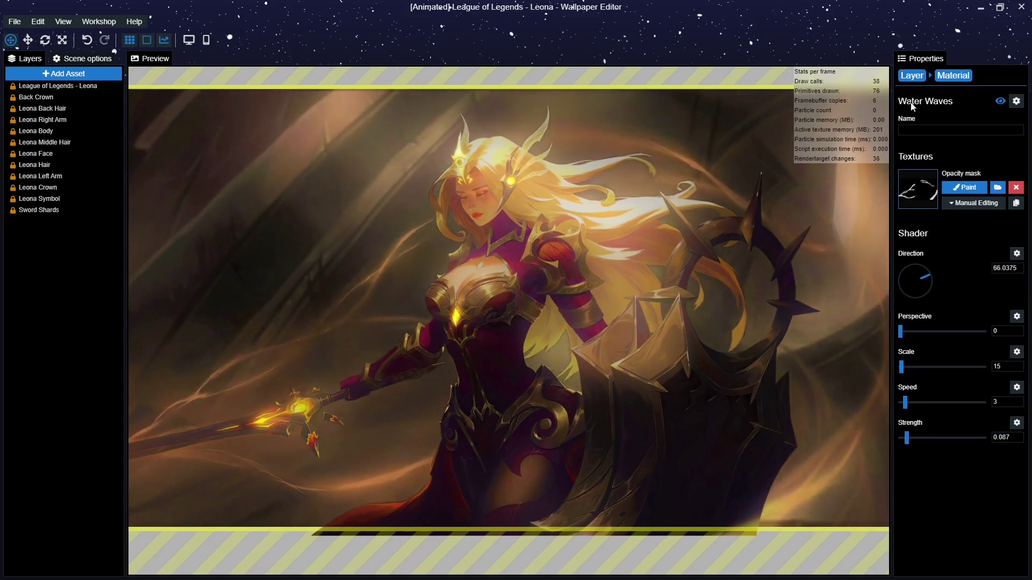
click(907, 79)
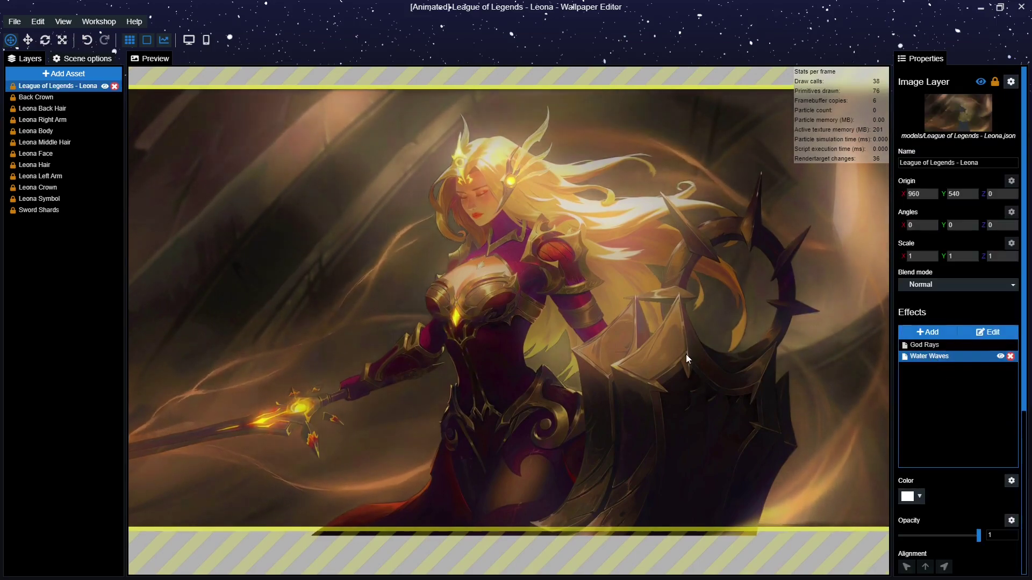
key(ctrl+s)
- Make the hidden tilt and Body Shake effects visible on every layer from Back Crown through Sword Shards
click(46, 98)
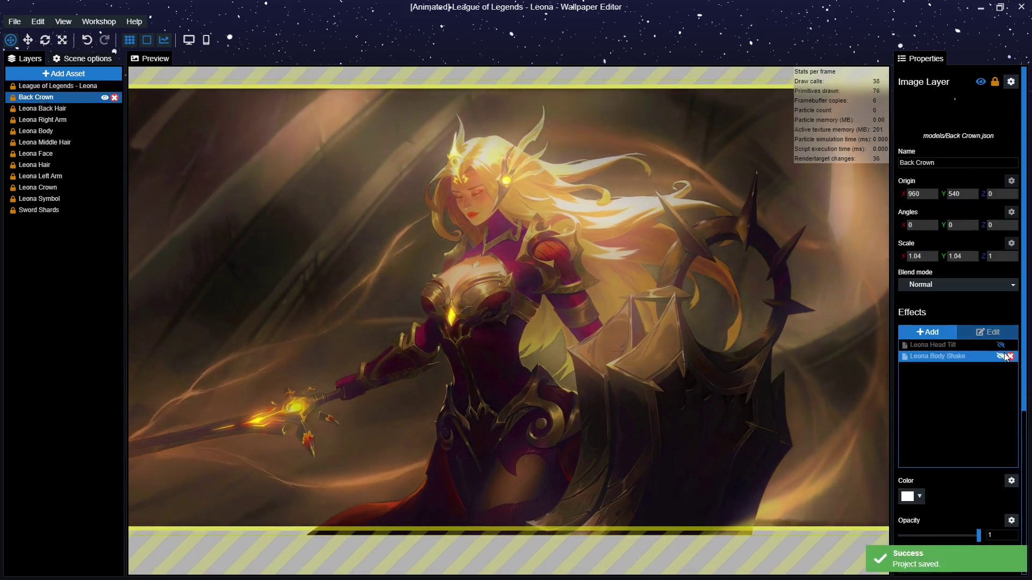
key(Down)
key(Down)
key(Down)
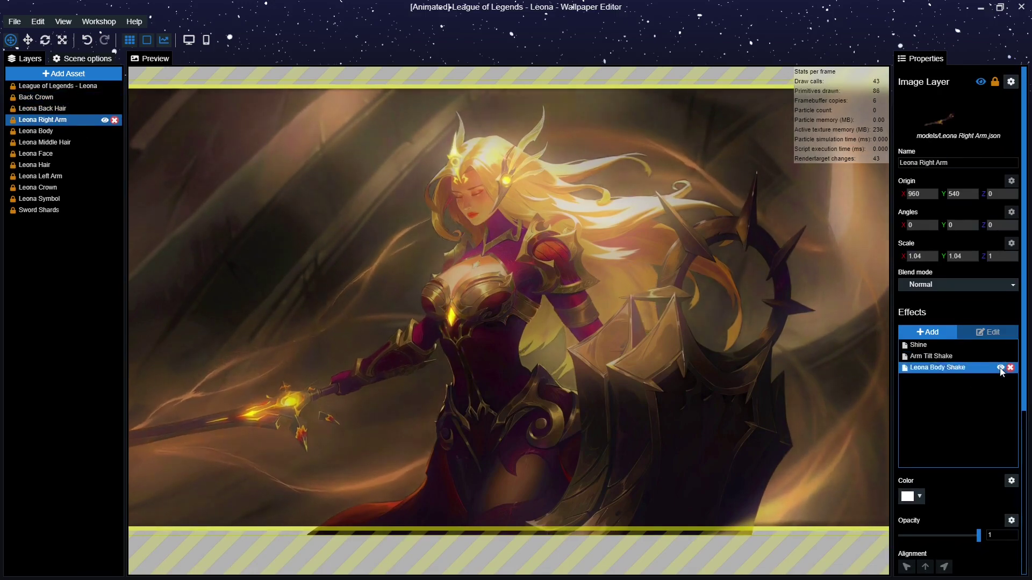
key(Down)
key(Down)
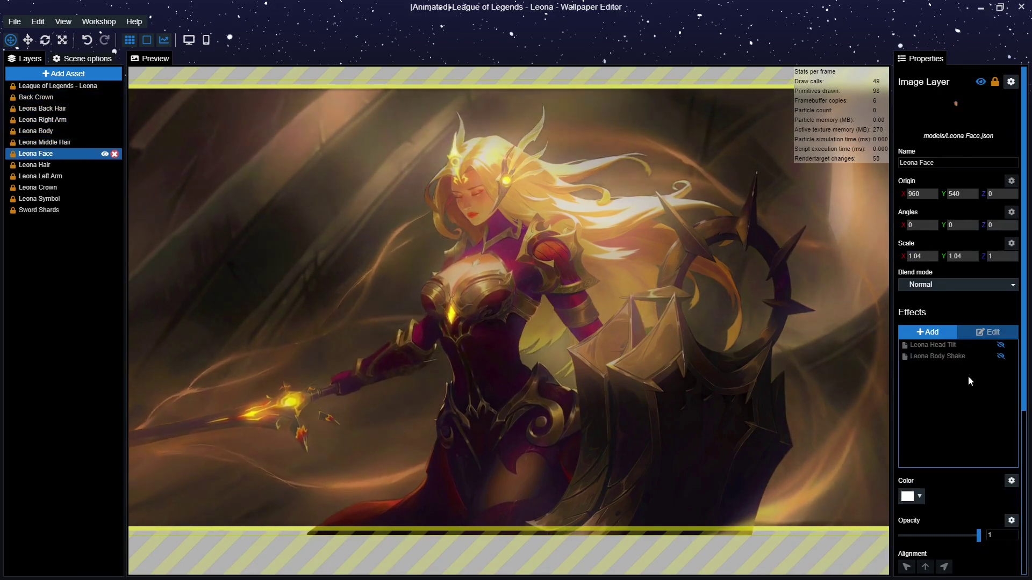
key(Down)
key(Down)
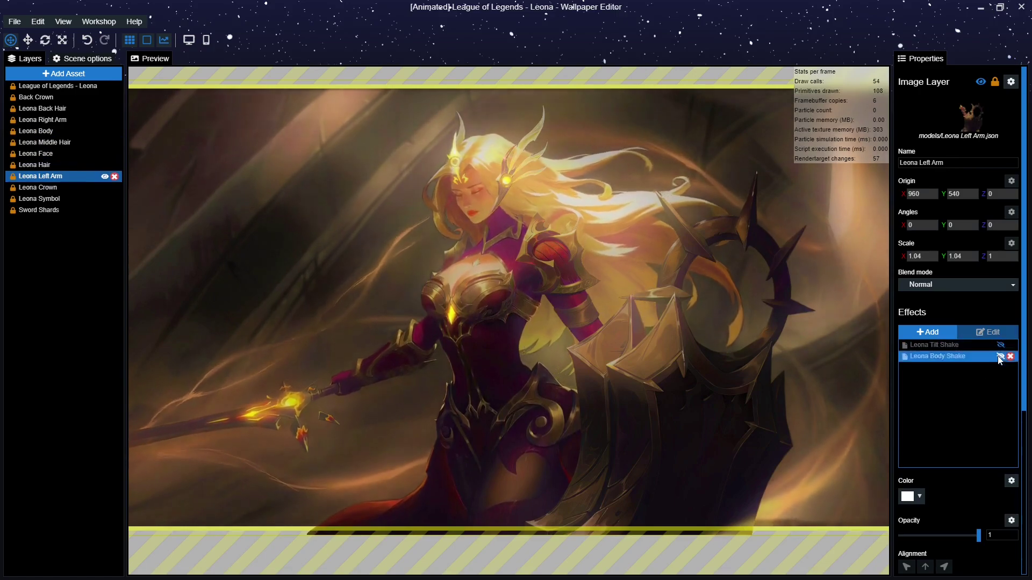
key(Down)
key(Down)
key(Down)
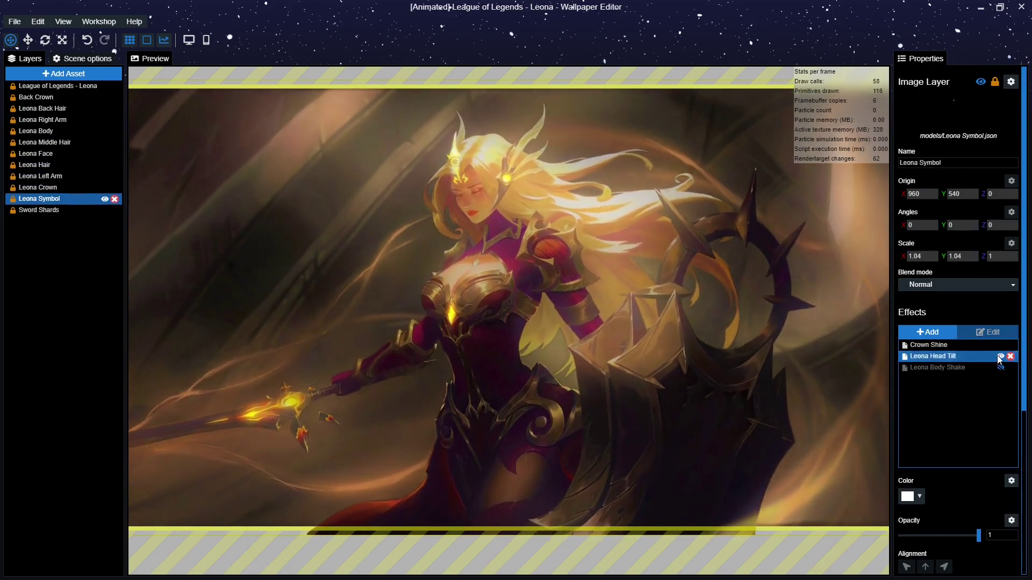
- Add a Large Ember particle asset and move it to the wallpaper's lower edge, origin about X 705, Y -1
click(51, 86)
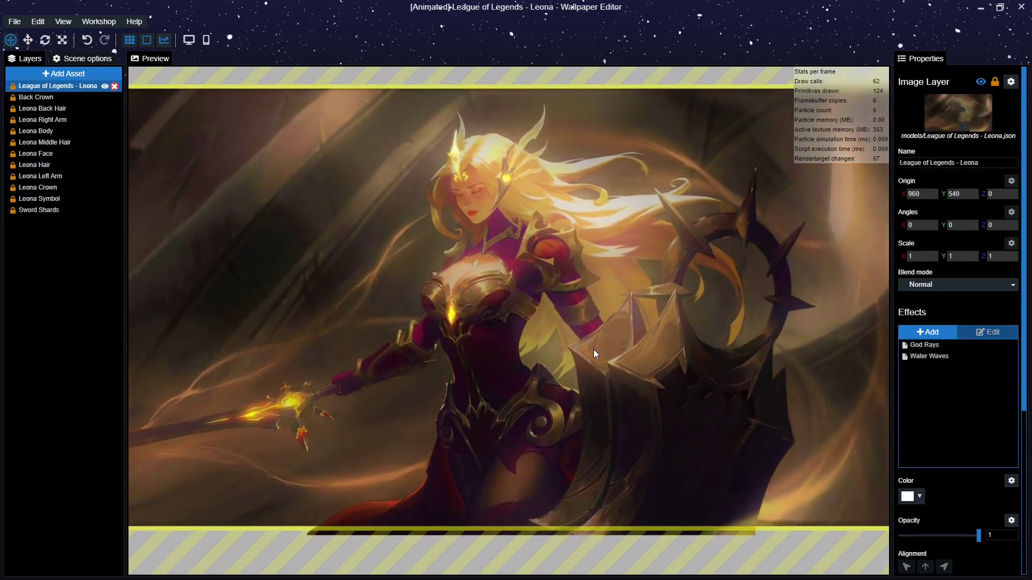
scroll(594, 350, up, 3)
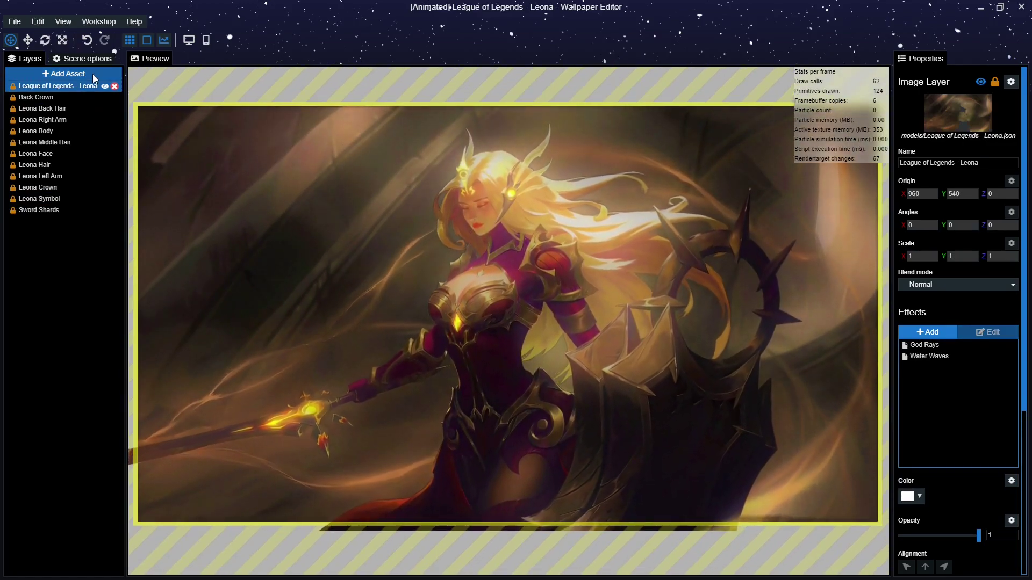
click(93, 74)
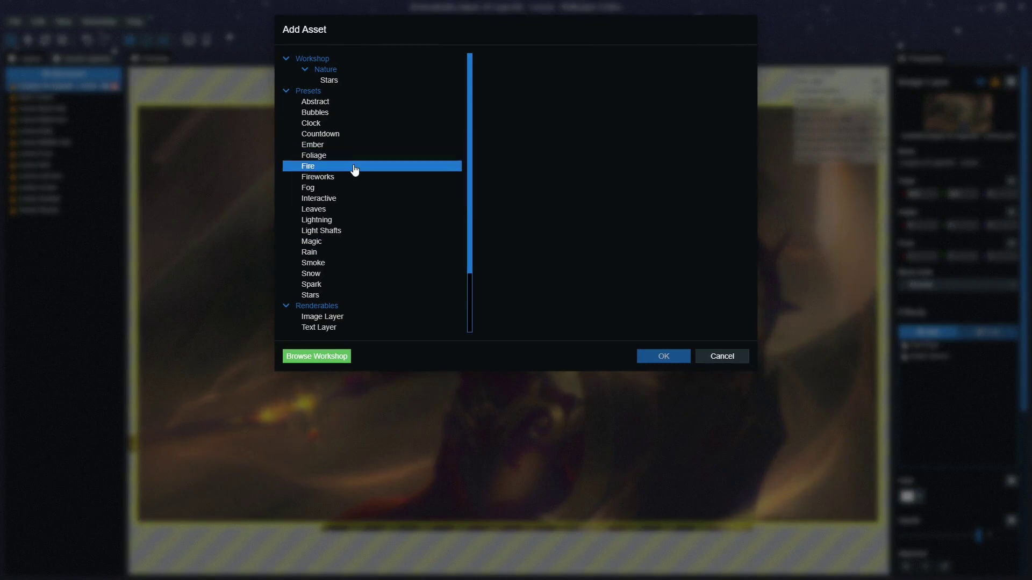
click(354, 146)
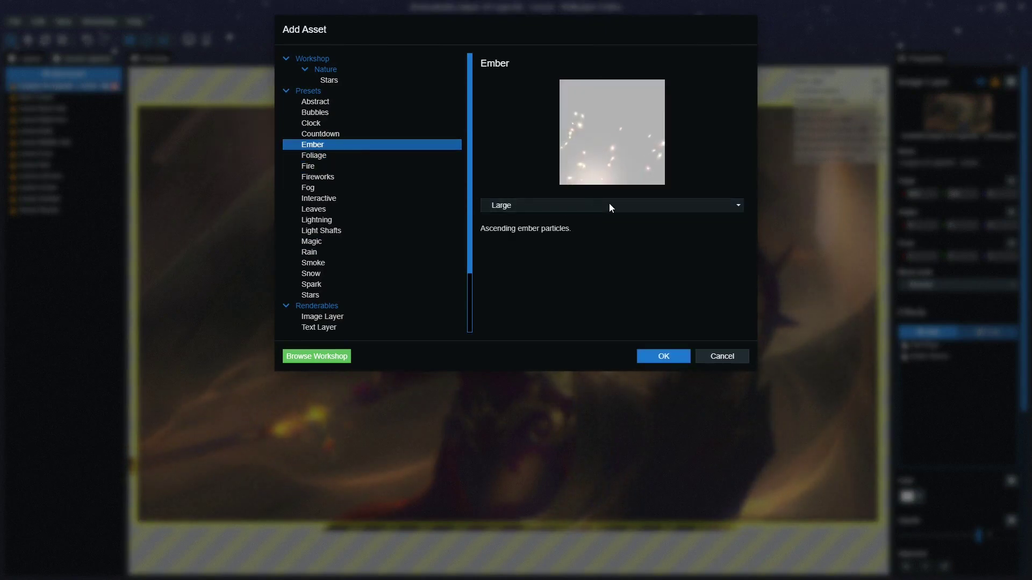
click(681, 357)
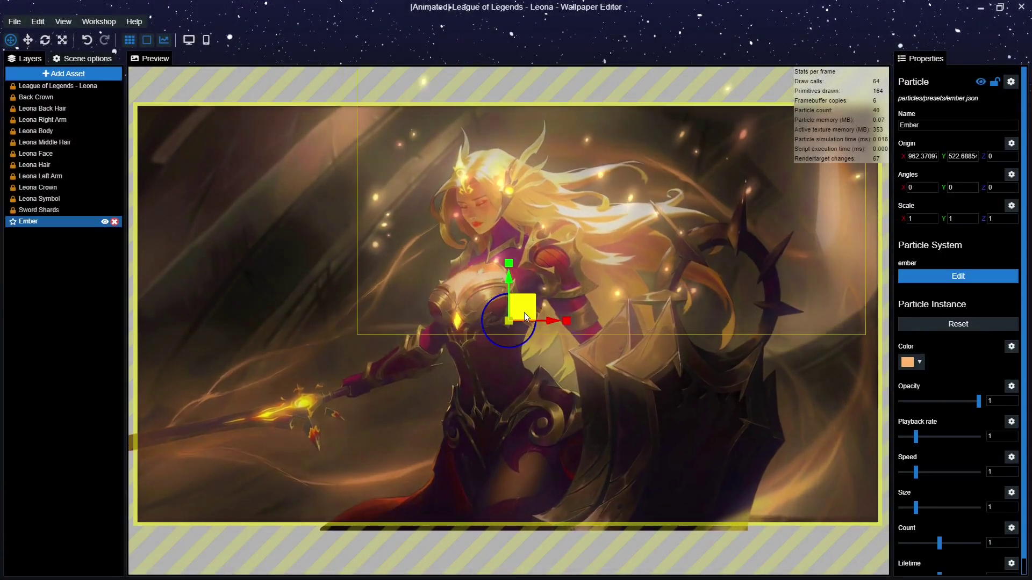
drag(497, 349, 424, 514)
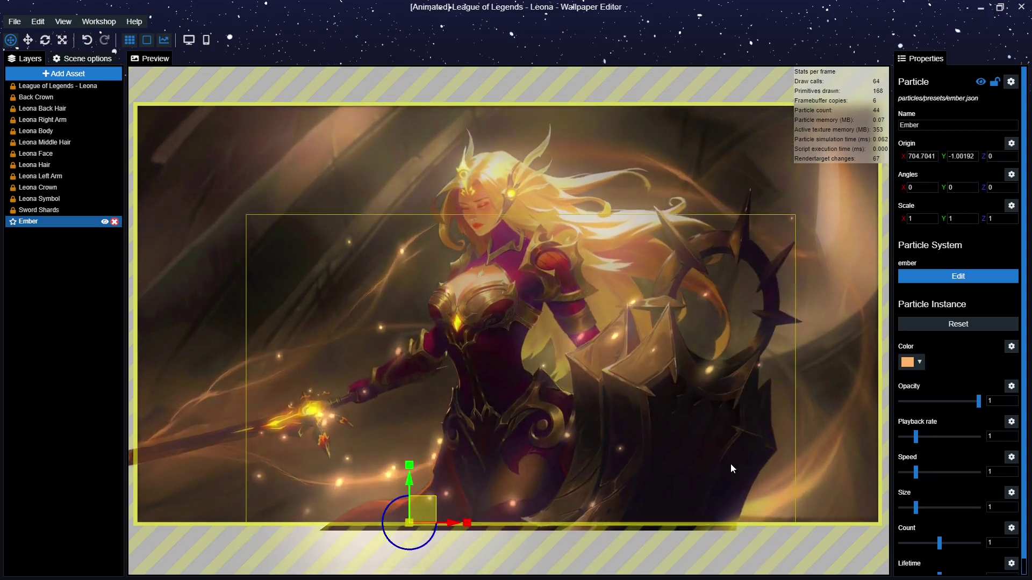
click(915, 366)
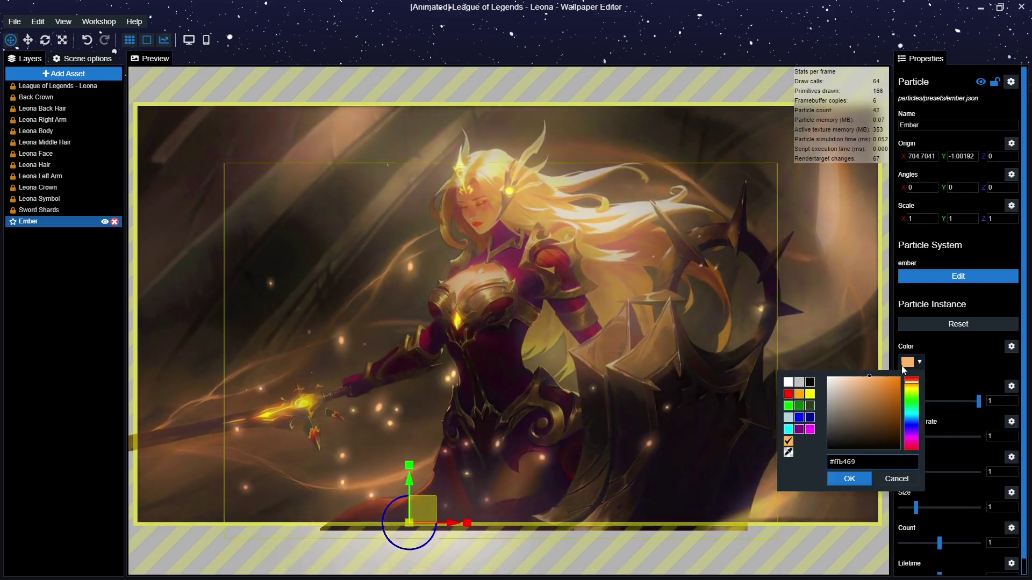
click(788, 453)
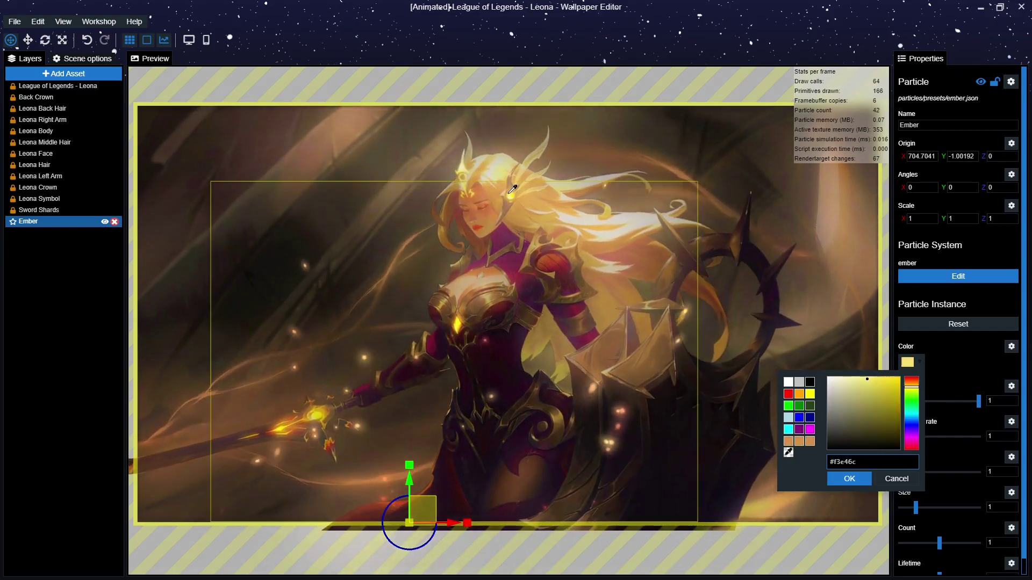
click(903, 480)
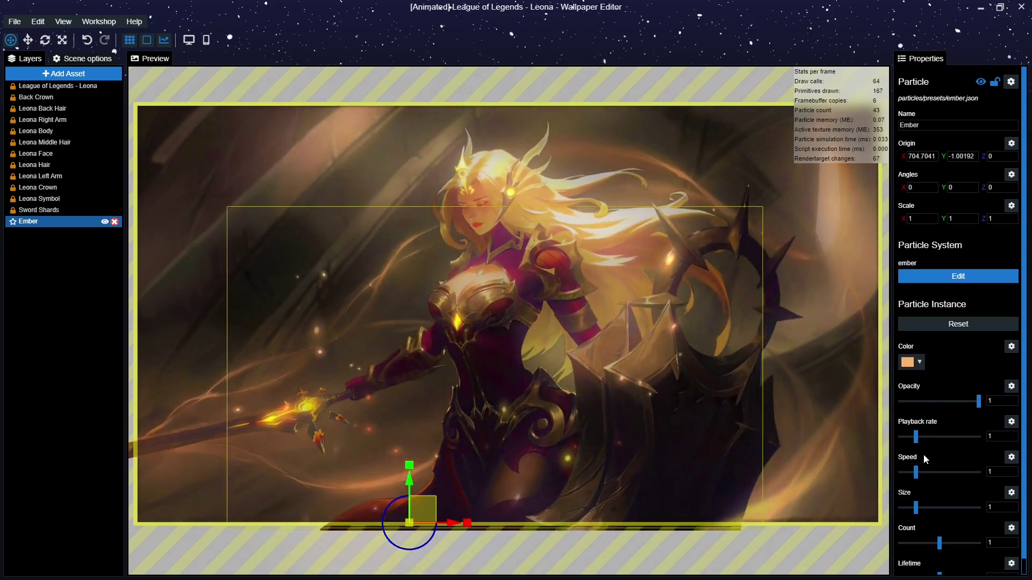
- Recolor the Ember particles to a slightly yellower golden orange
click(910, 368)
click(912, 386)
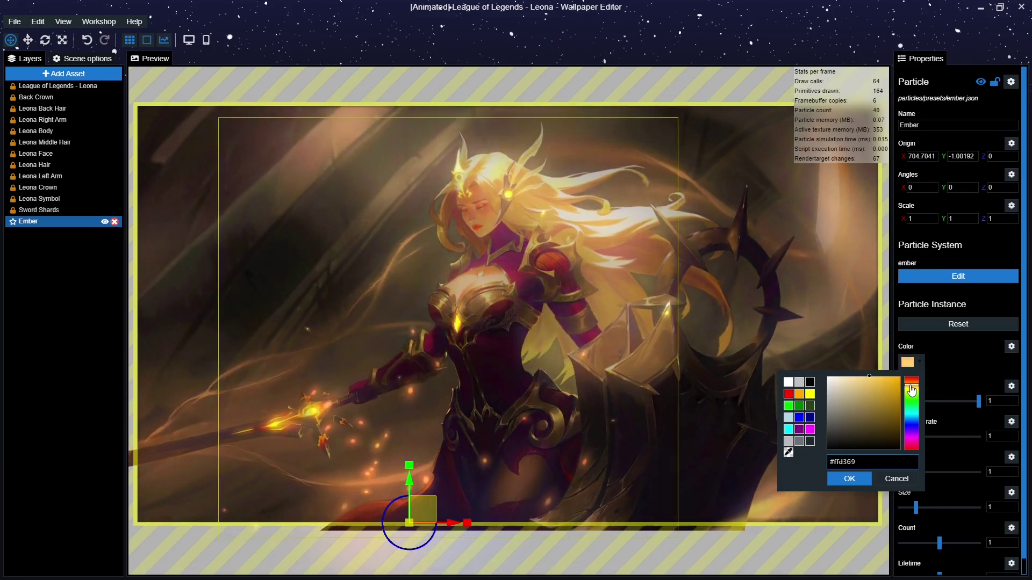
click(911, 387)
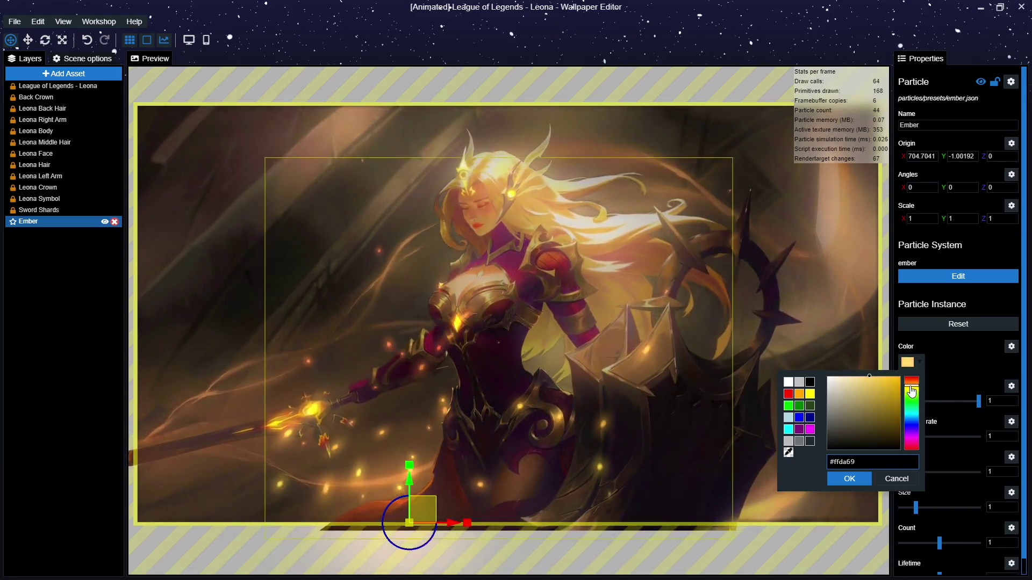
click(912, 383)
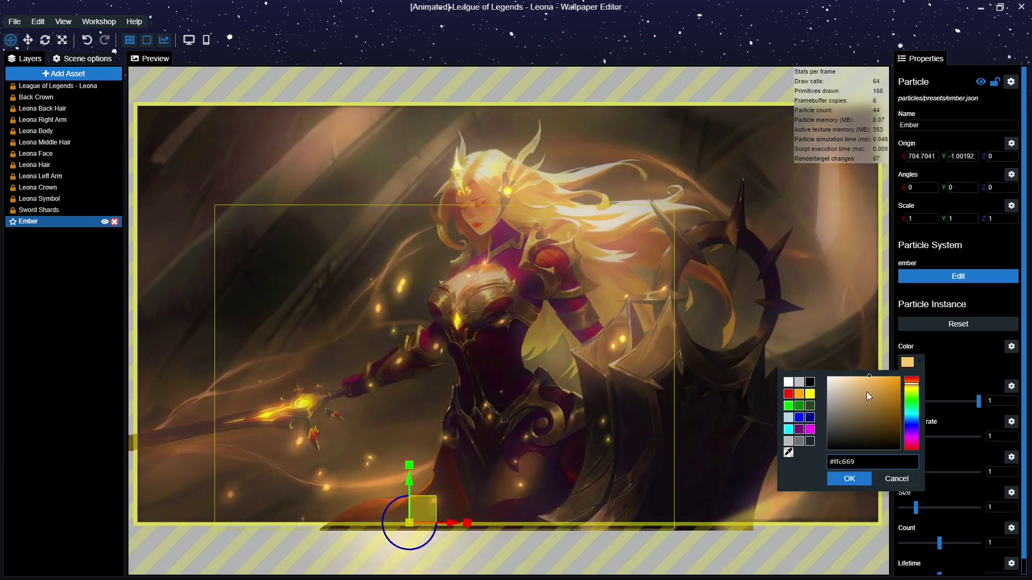
click(848, 481)
- Set the Ember playback rate to 0.5, the size to 0.4 and the count to 0.75
click(1001, 436)
text(0.3)
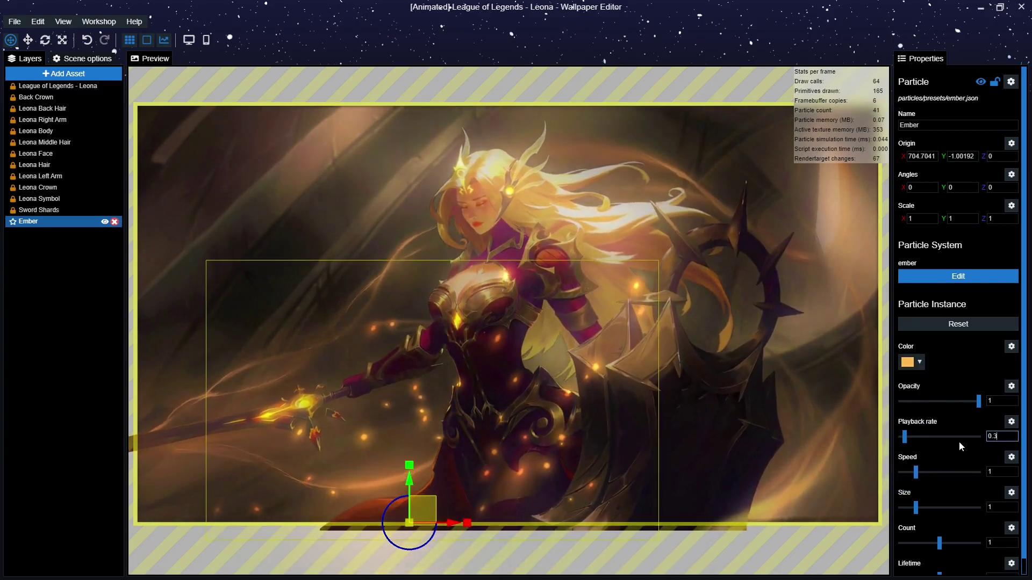
key(BackSpace)
text(4)
scroll(966, 357, down, 1)
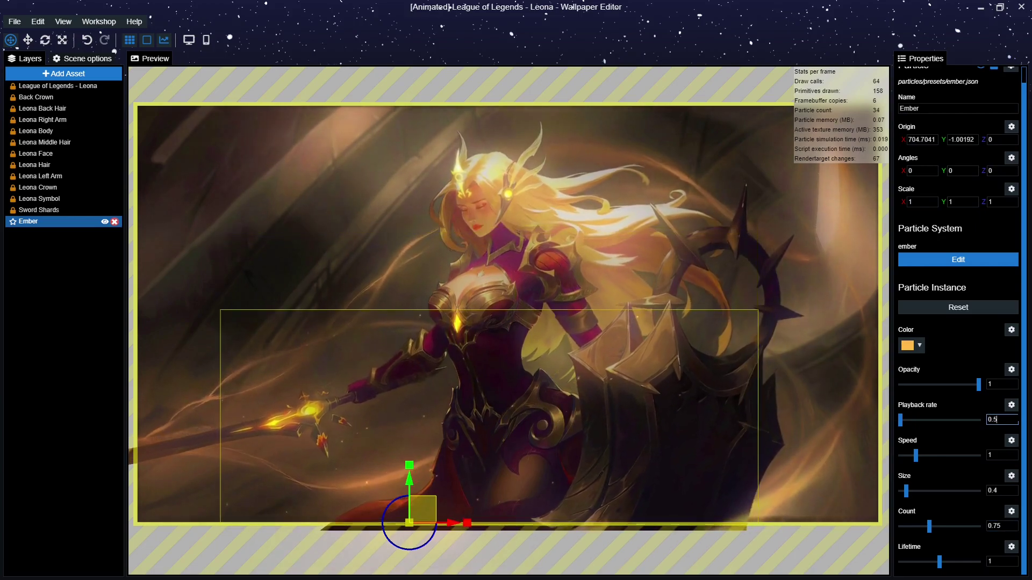
- Reorder the Ember layer to follow the League of Legends - Leona background and move its origin to about X 561, Y 0
drag(425, 508, 433, 508)
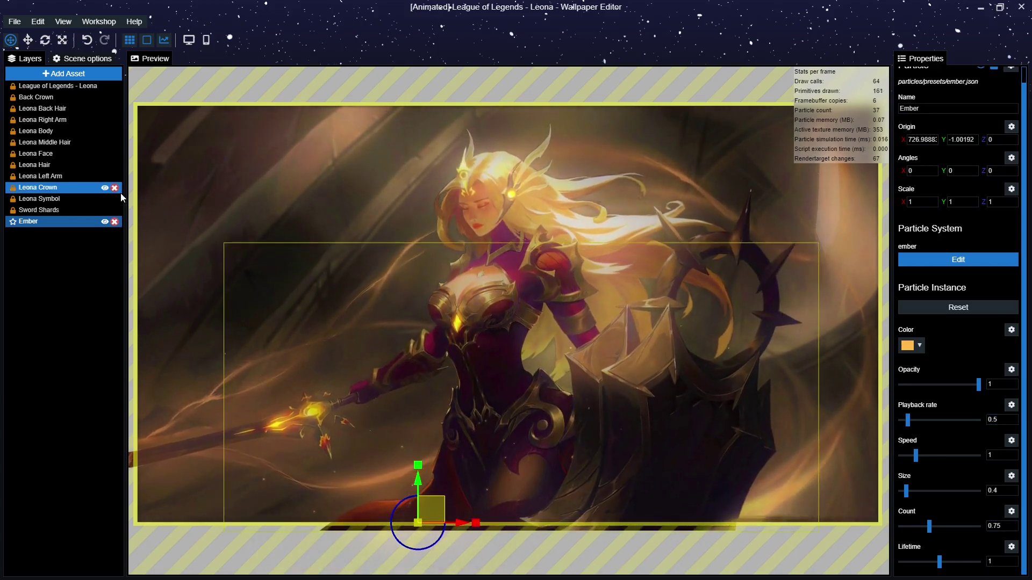
drag(63, 106, 64, 95)
drag(430, 505, 352, 512)
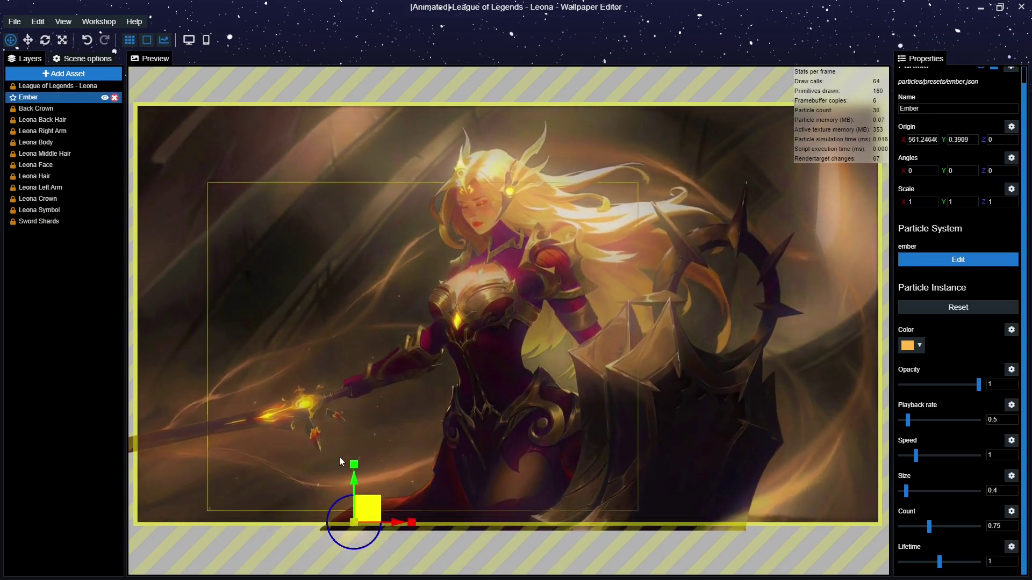
- Duplicate the Ember layer, put the copy after Sword Shards and move its origin to about X 997, Y -1
right_click(70, 99)
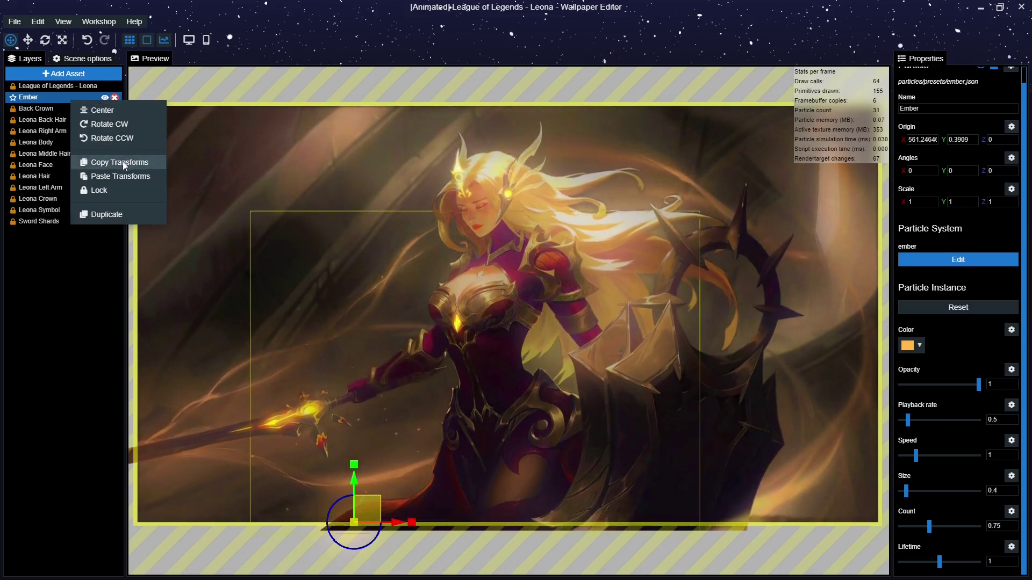
click(122, 216)
drag(38, 116, 62, 235)
drag(371, 511, 522, 500)
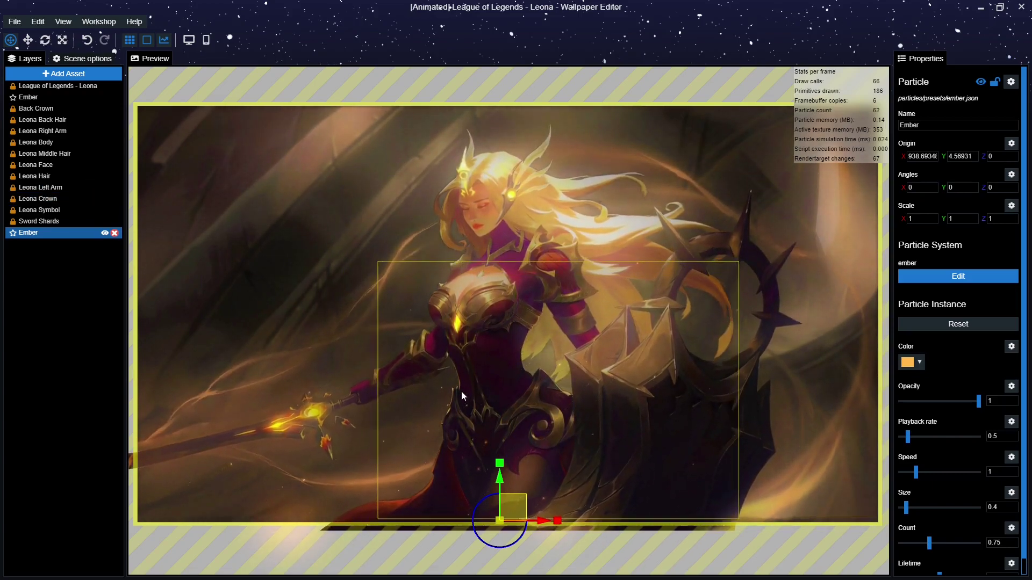
drag(516, 508, 539, 512)
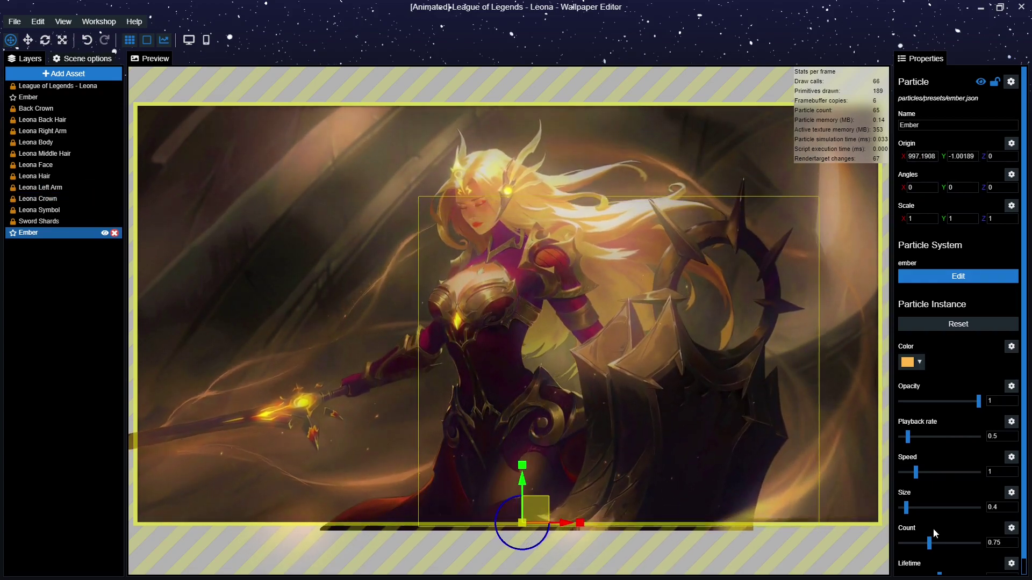
- Set the size to 0.5 on the Ember behind the character and 0.6 on the Ember in front
click(1001, 507)
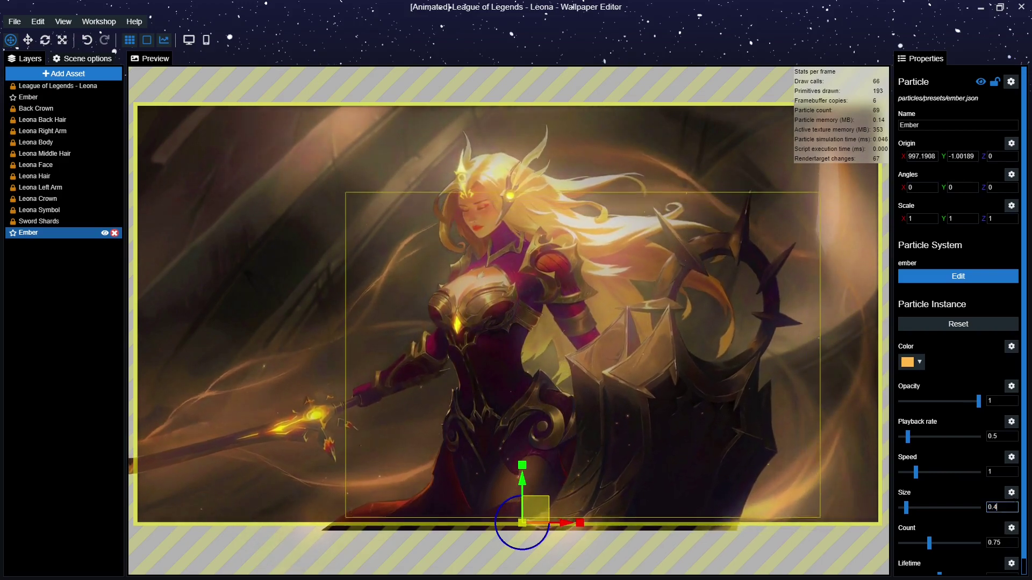
click(33, 97)
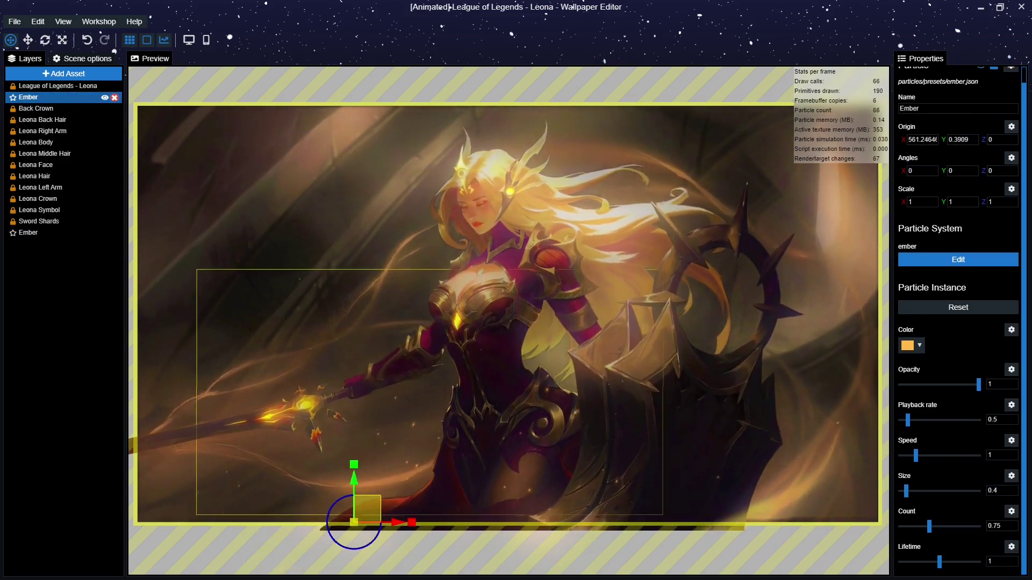
click(995, 490)
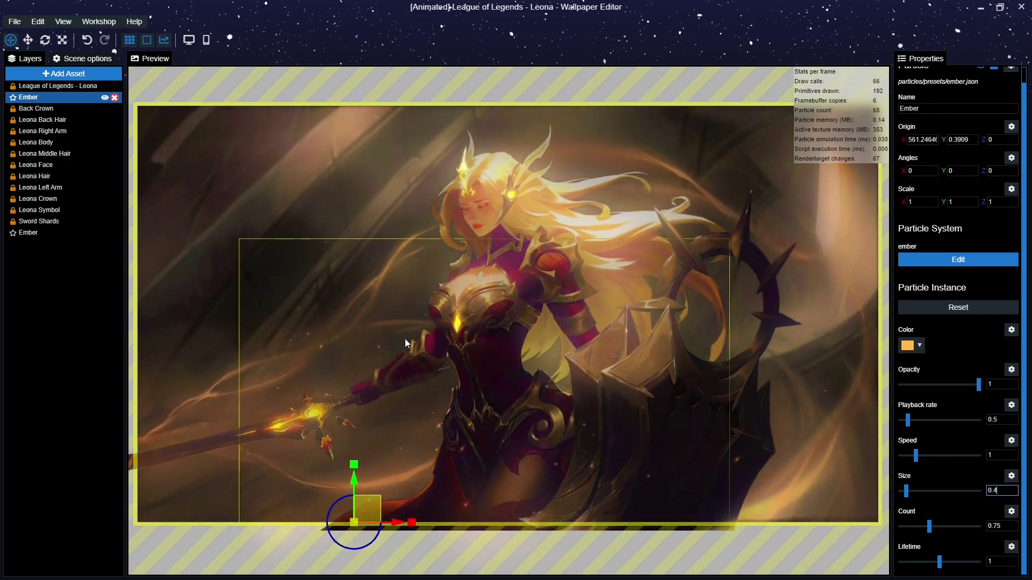
key(BackSpace)
text(5)
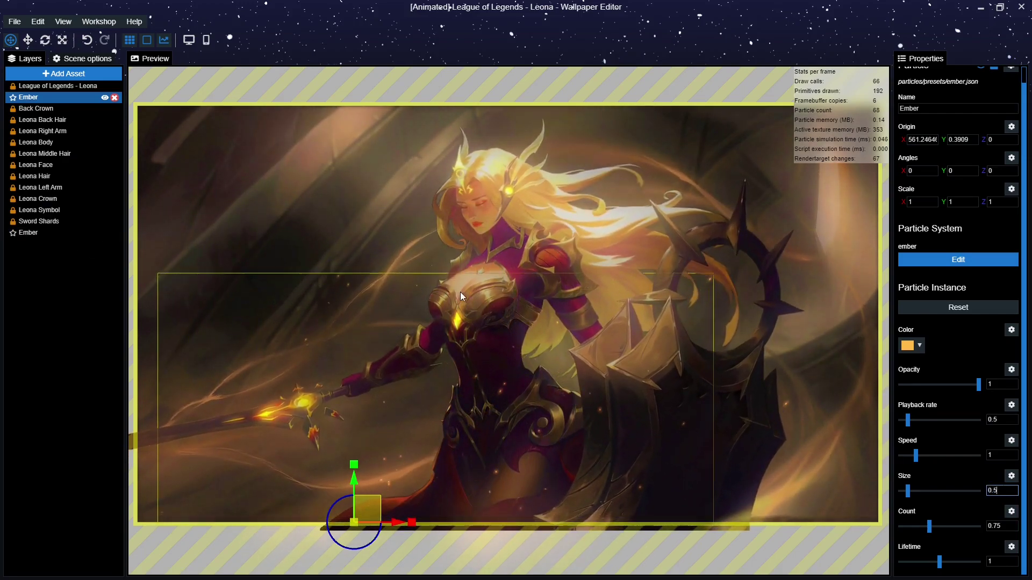
click(68, 236)
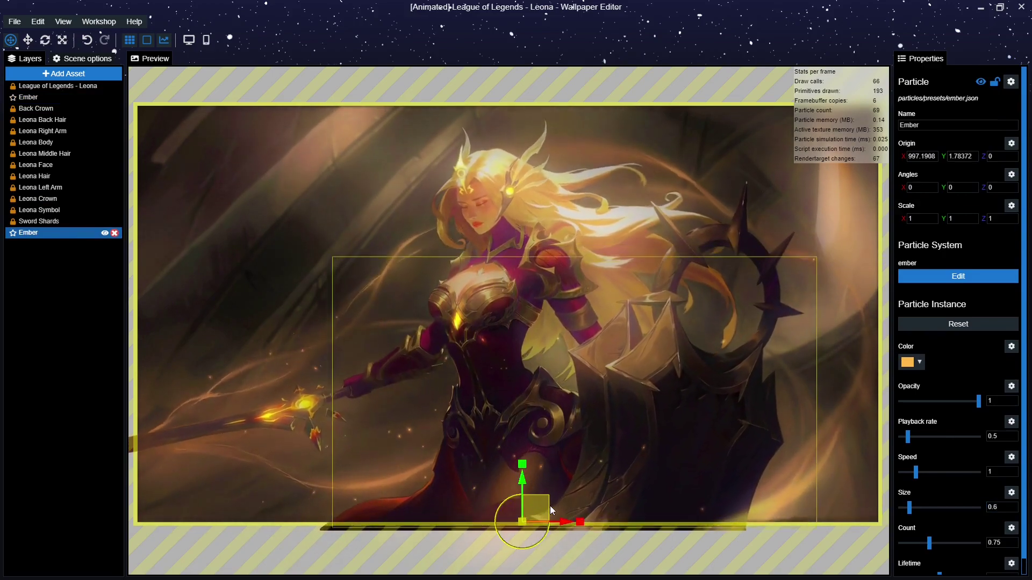
- Add a Fog 1 particle asset and place it over the character, origin about X 777, Y 427
click(63, 87)
click(63, 73)
click(341, 199)
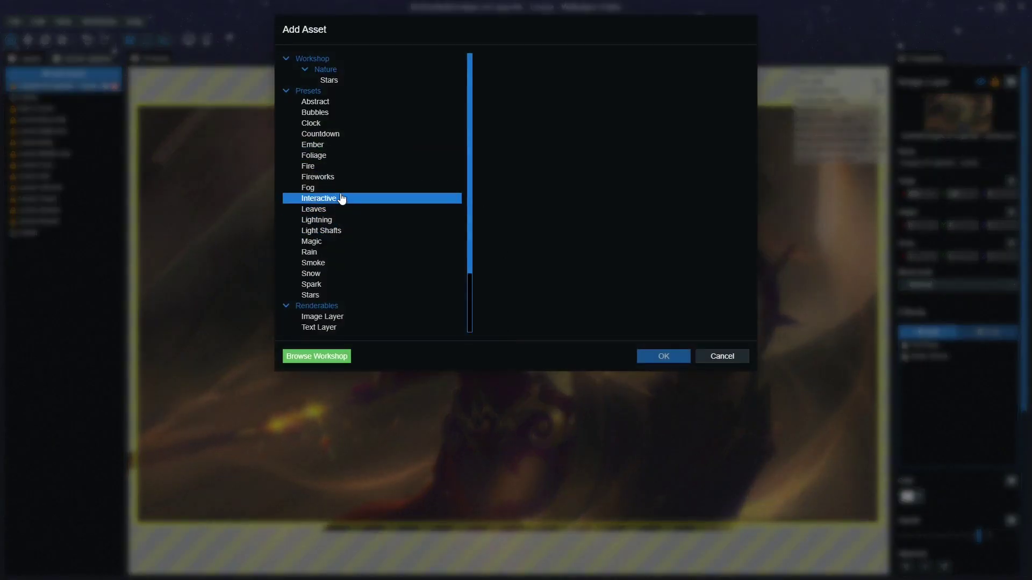
click(316, 189)
click(657, 355)
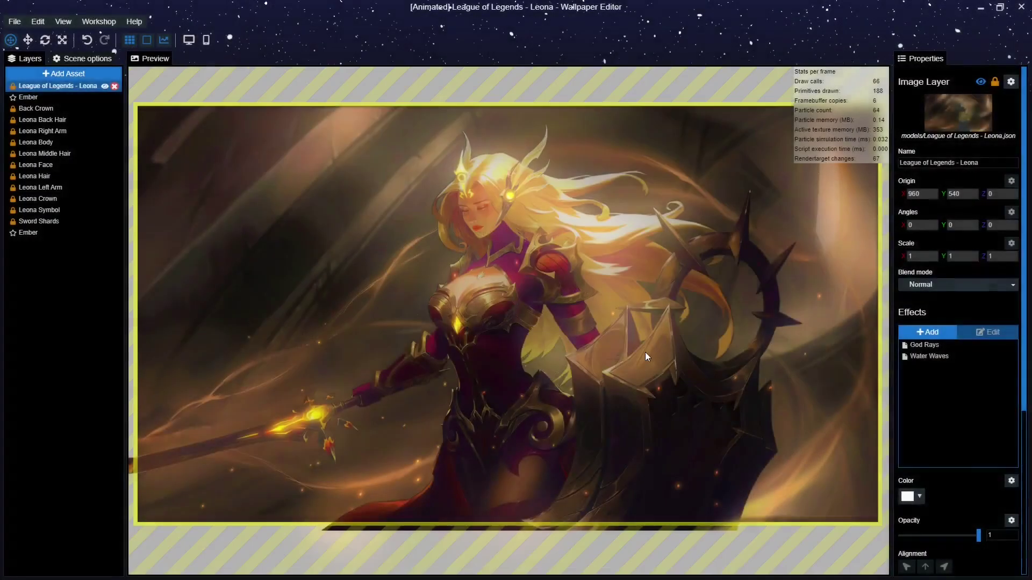
mouse_move(442, 374)
mouse_down()
mouse_move(332, 407)
mouse_move(427, 368)
mouse_up()
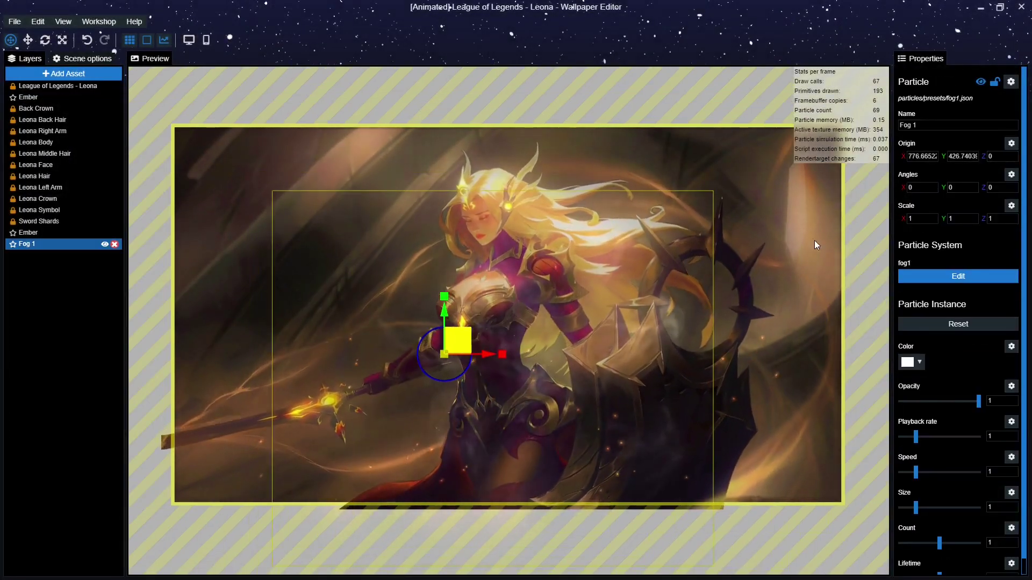
- Set the Fog 1 scale to 1.4 in X and Y
click(920, 218)
text(1.4)
key(Tab)
text(1.4)
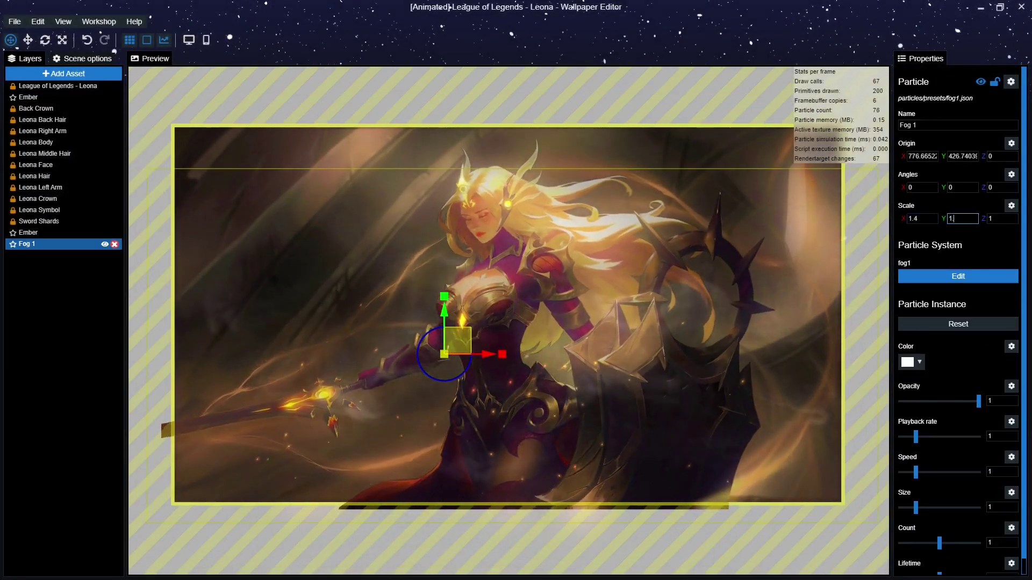
- Move Fog 1 below the wallpaper's lower edge and reorder its layer to directly follow the League of Legends - Leona background
drag(459, 342, 455, 547)
drag(59, 245, 54, 92)
drag(453, 523, 474, 514)
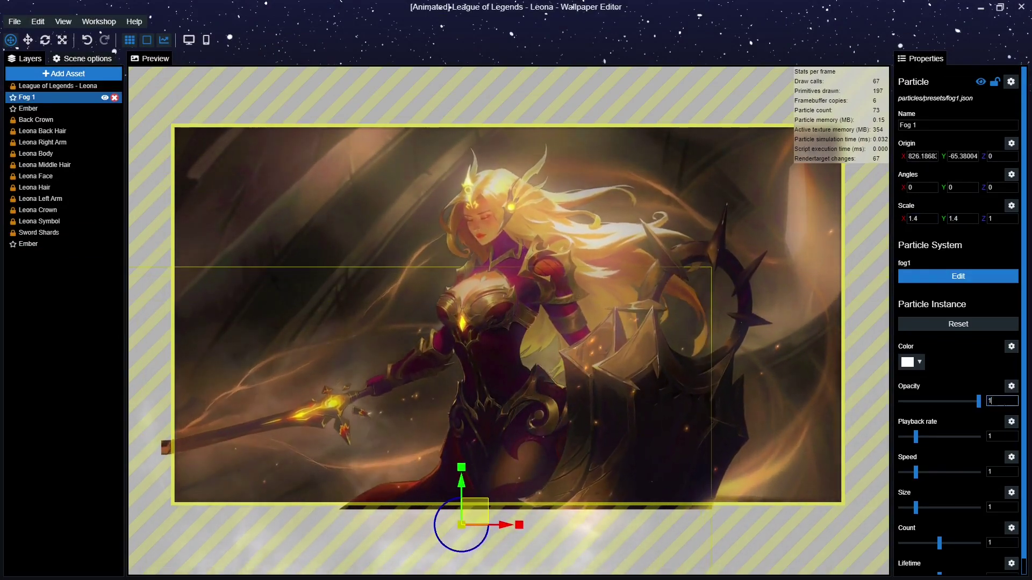
- Set the Fog 1 opacity to 0.65 and nudge its origin to about X 828, Y -56
click(1003, 401)
text(0.65)
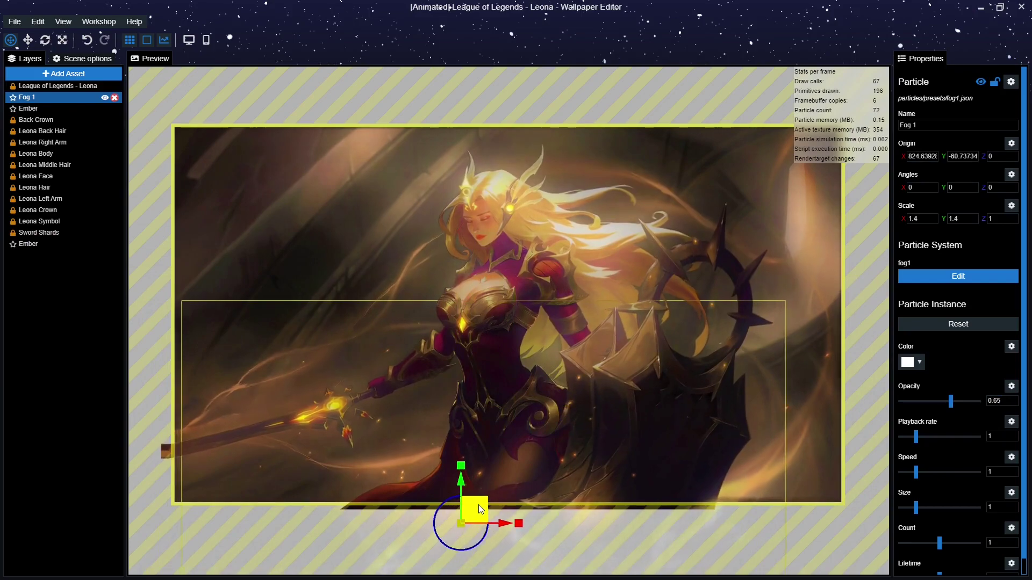
drag(480, 512, 481, 507)
- Color the Fog 1 particles light orange, #ffcb78
click(908, 362)
click(912, 383)
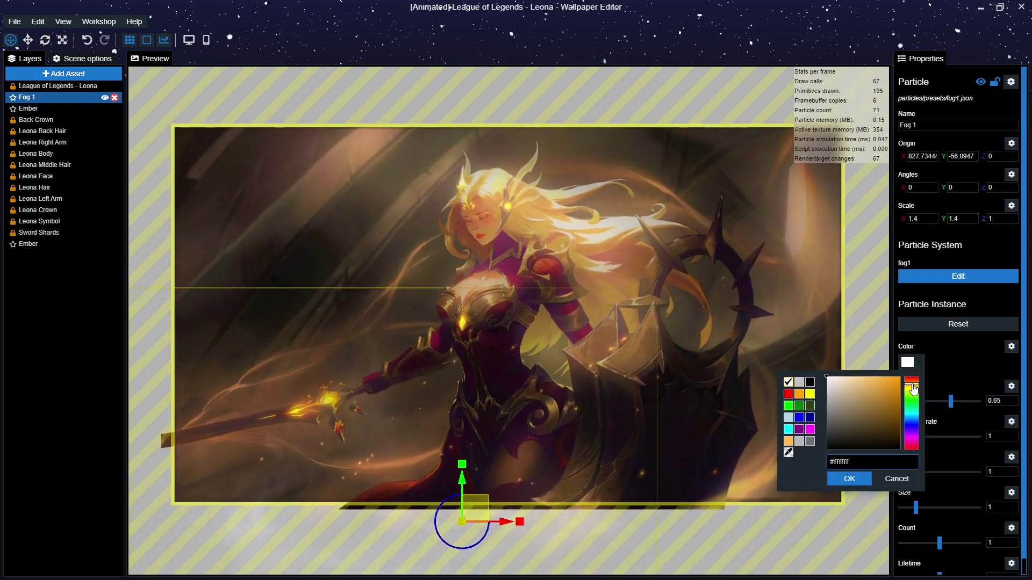
click(865, 372)
drag(864, 372, 865, 372)
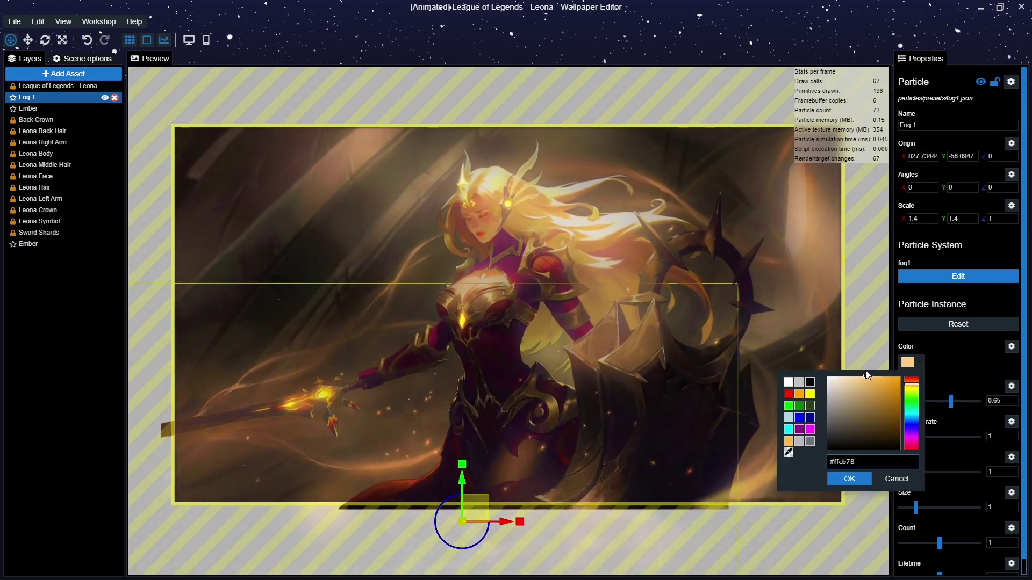
click(852, 480)
- Lower the Fog 1 origin to about Y -101 and set its scale to 1.2 in X and Y
drag(480, 510, 482, 526)
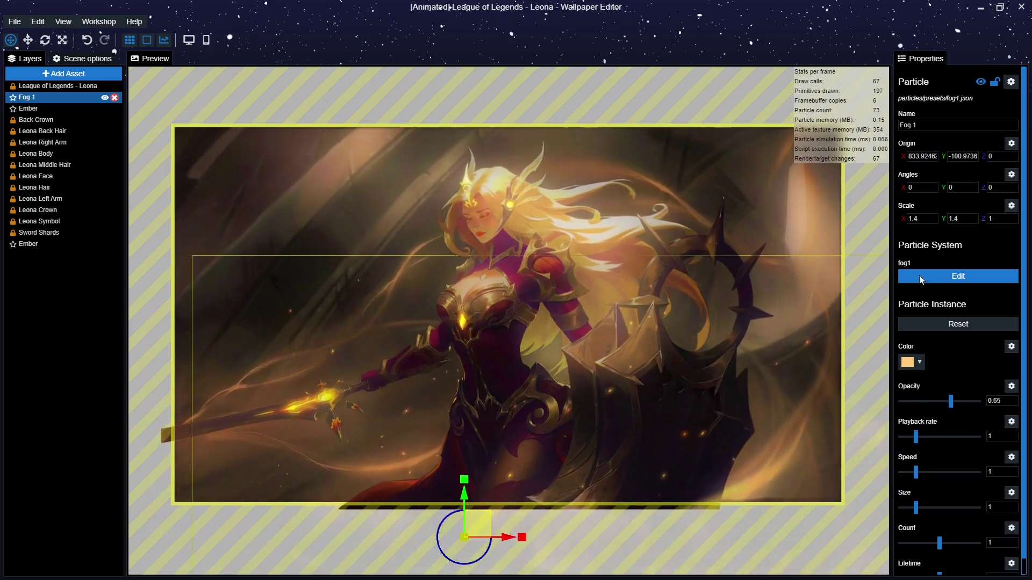
double_click(913, 219)
text(1.2)
key(Tab)
text(1.2)
- Move Fog 1 onto the wallpaper's lower edge, origin about X 830, Y -2
drag(637, 480, 639, 258)
scroll(639, 258, down, 2)
scroll(442, 416, up, 1)
drag(478, 282, 475, 445)
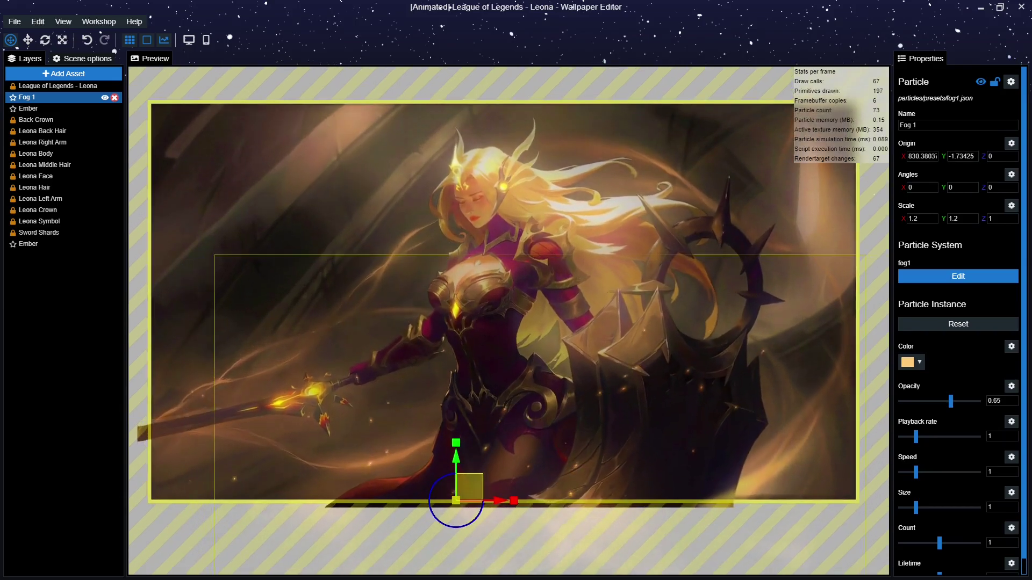
- Select the League of Legends - Leona background layer and save the wallpaper project
click(54, 86)
click(15, 22)
click(50, 83)
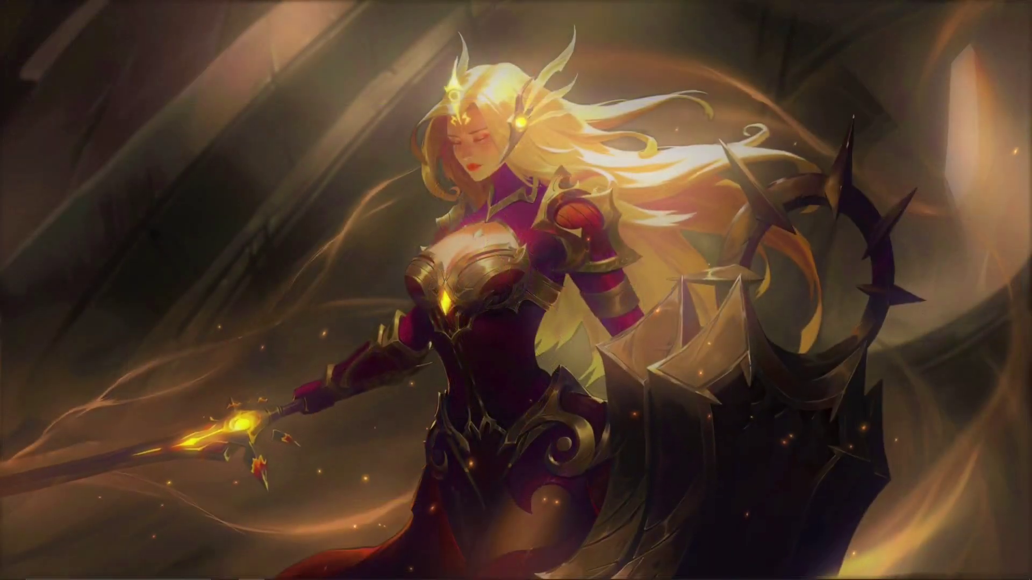